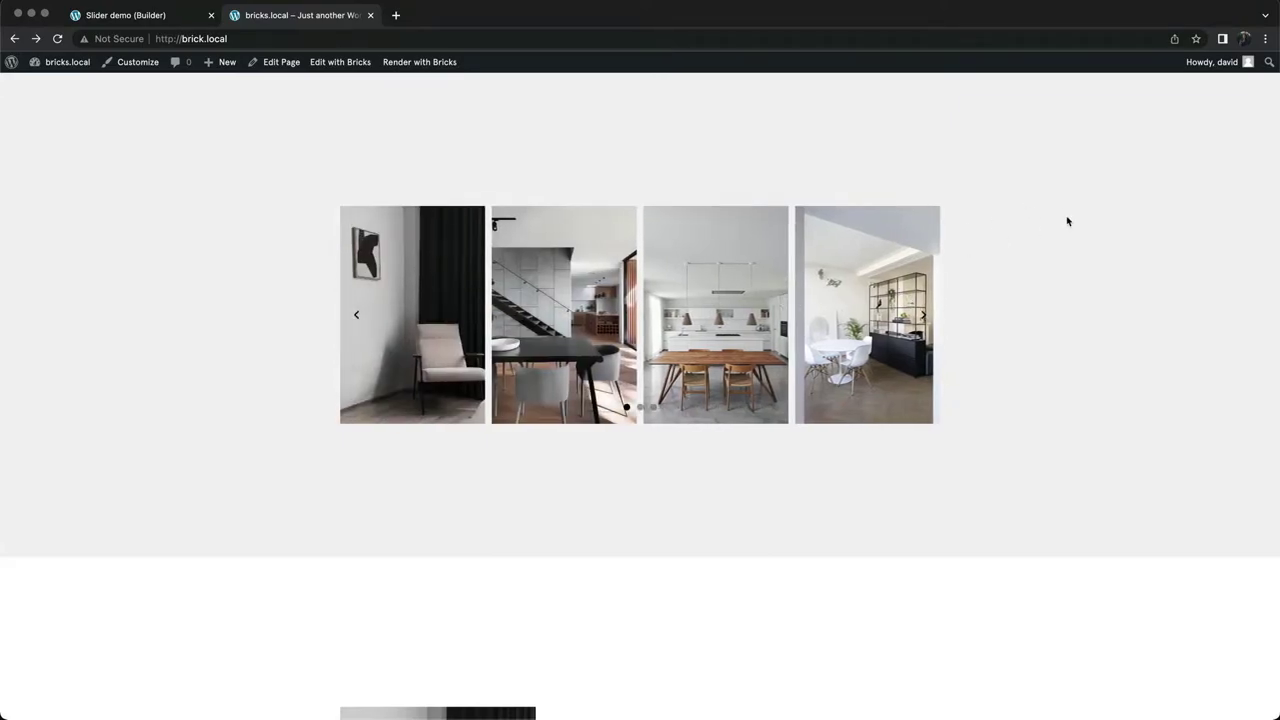
Scroll through the demo gallery sliders and advance the upper slider by one image
scroll(1067, 221, down, 5)
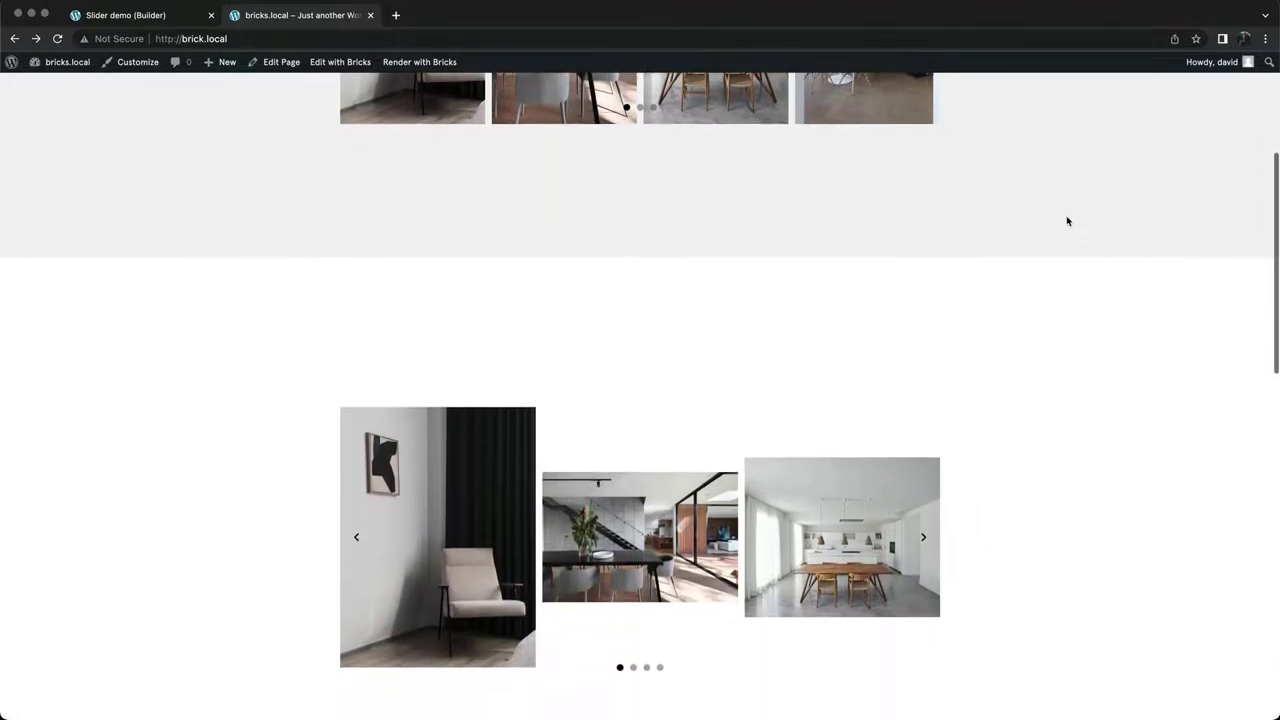
scroll(1067, 221, down, 7)
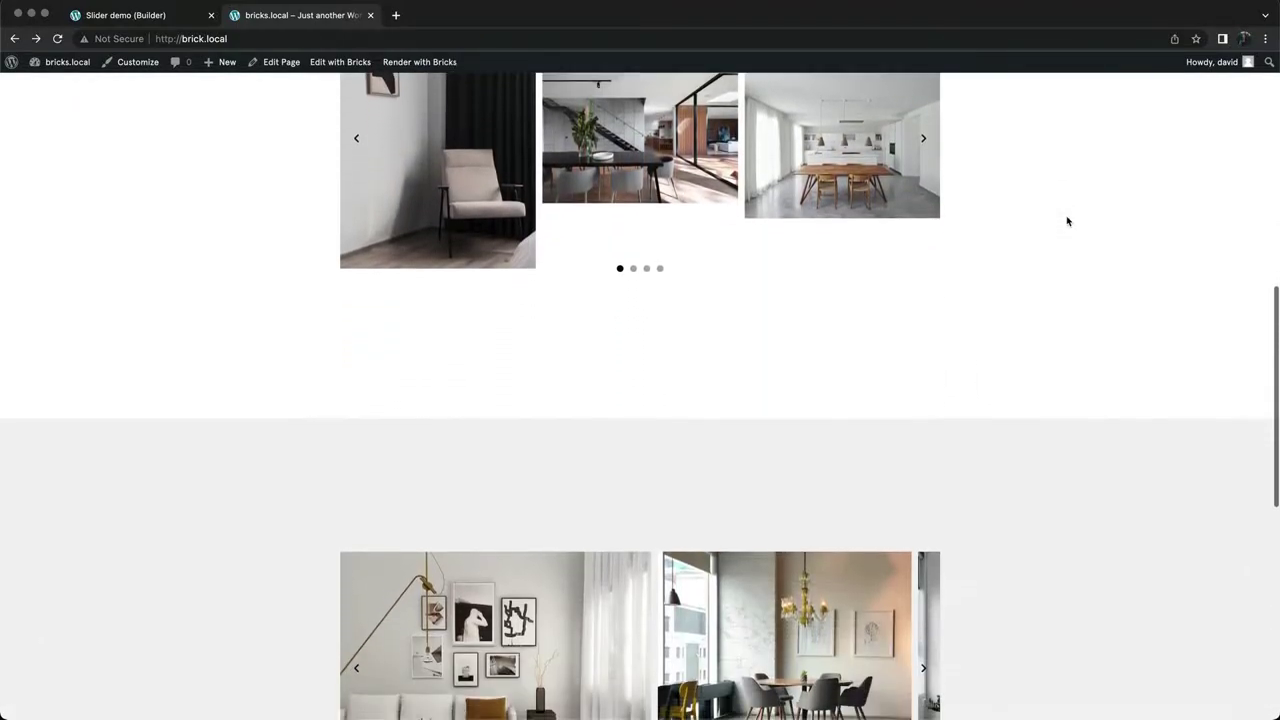
scroll(1067, 221, down, 5)
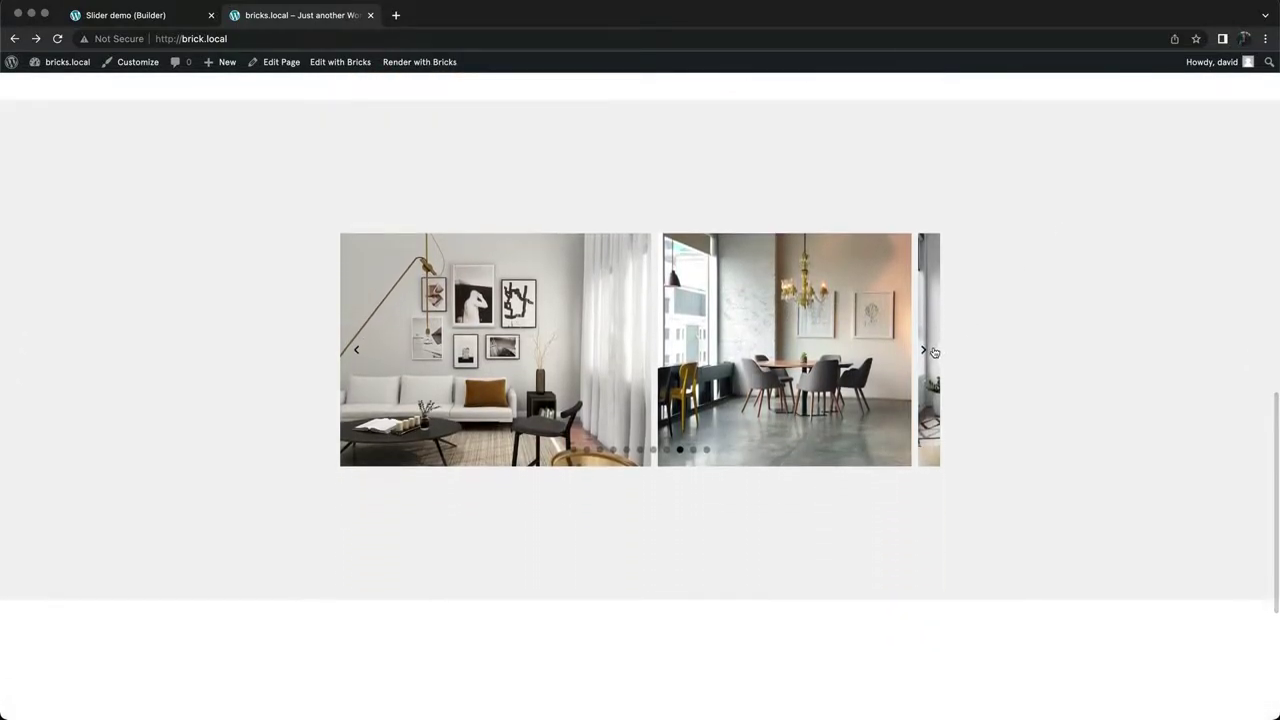
click(933, 352)
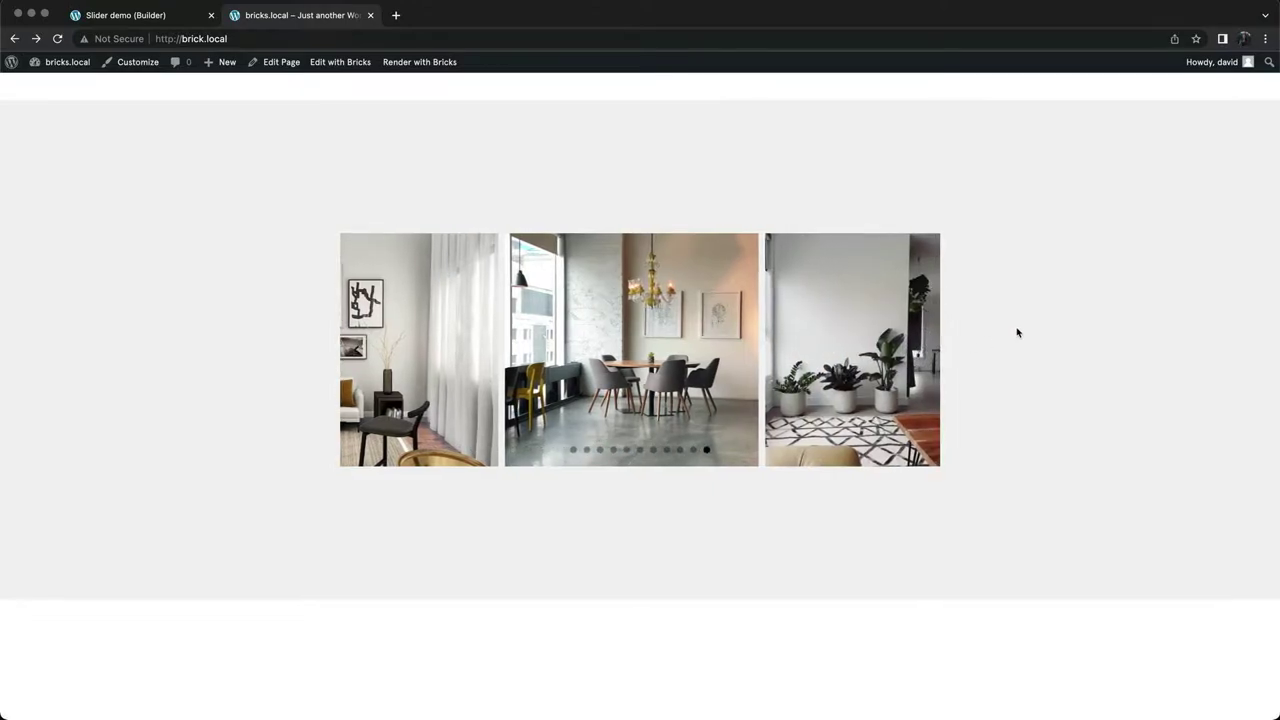
scroll(1017, 332, down, 6)
scroll(1017, 332, up, 3)
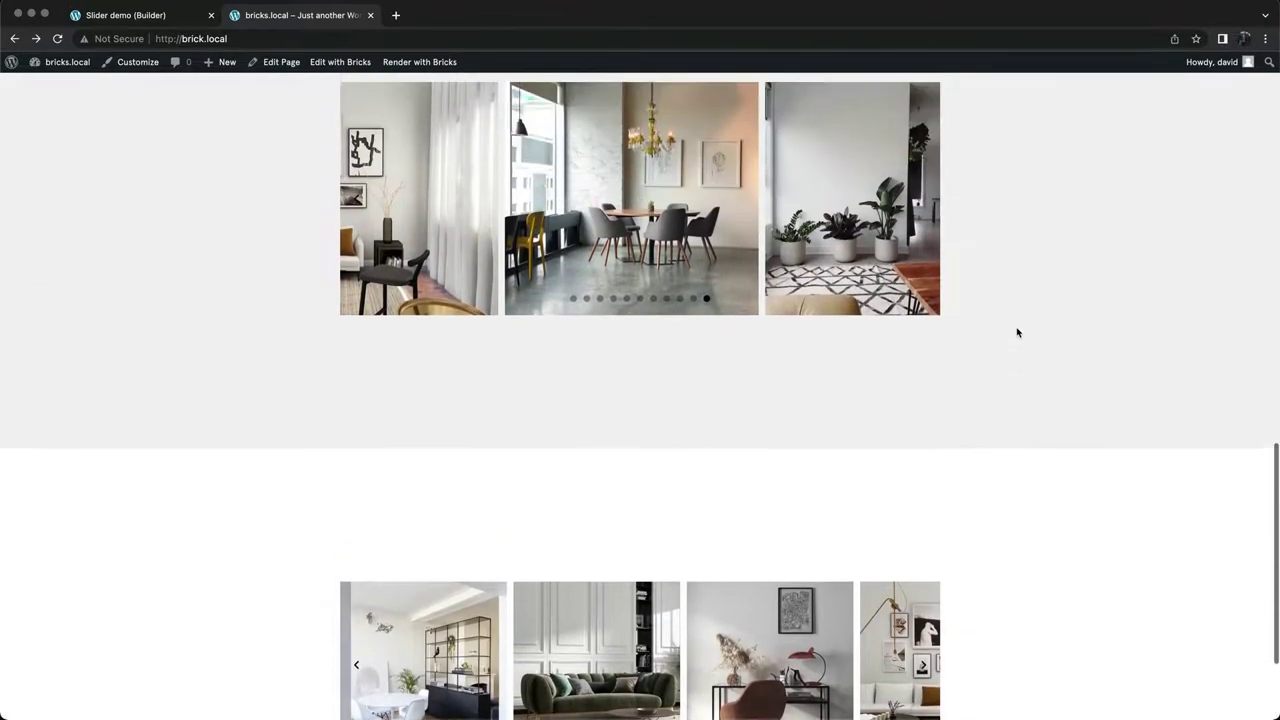
scroll(1017, 332, up, 3)
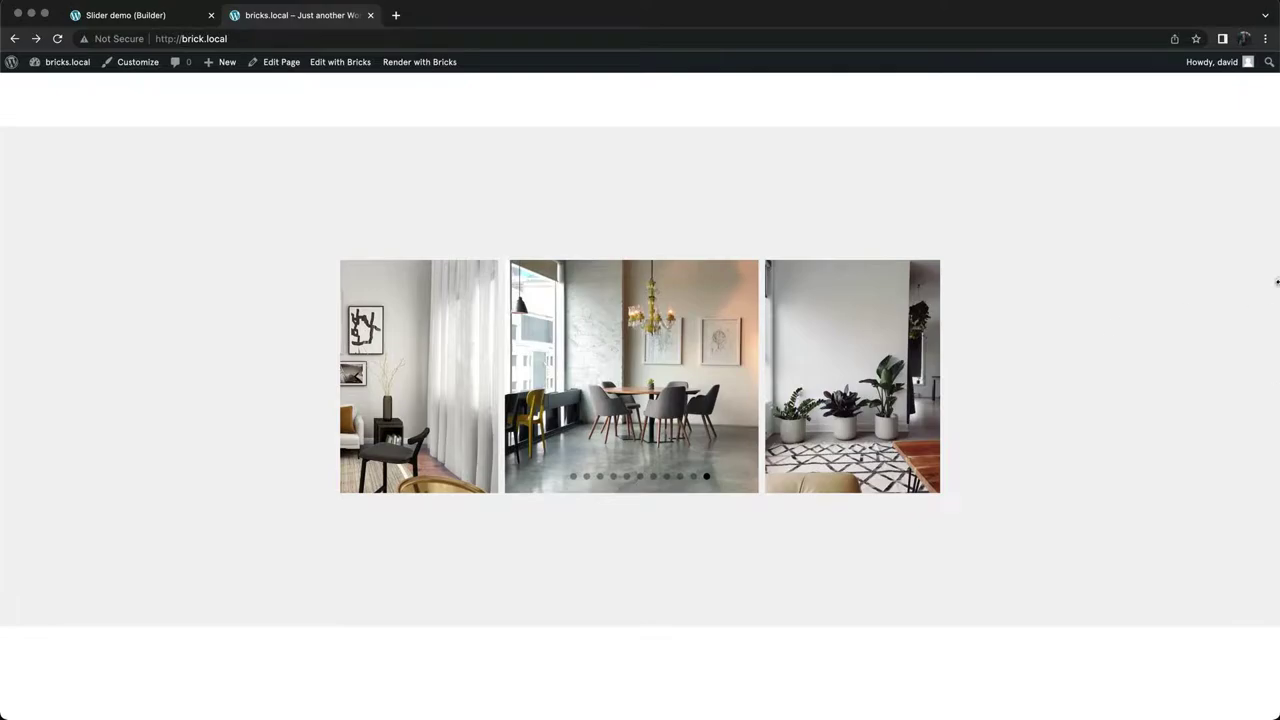
Narrow the browser window and advance the lower slider two slides to check responsiveness
drag(1277, 283, 435, 224)
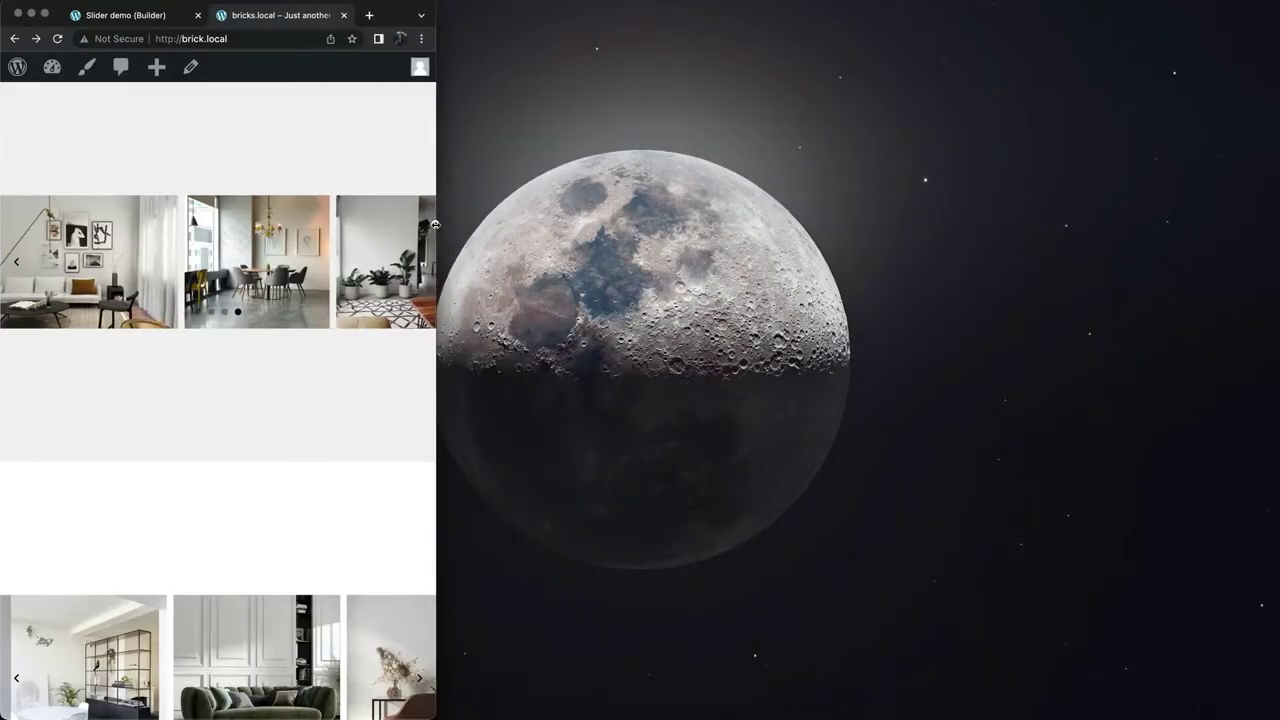
scroll(337, 394, down, 3)
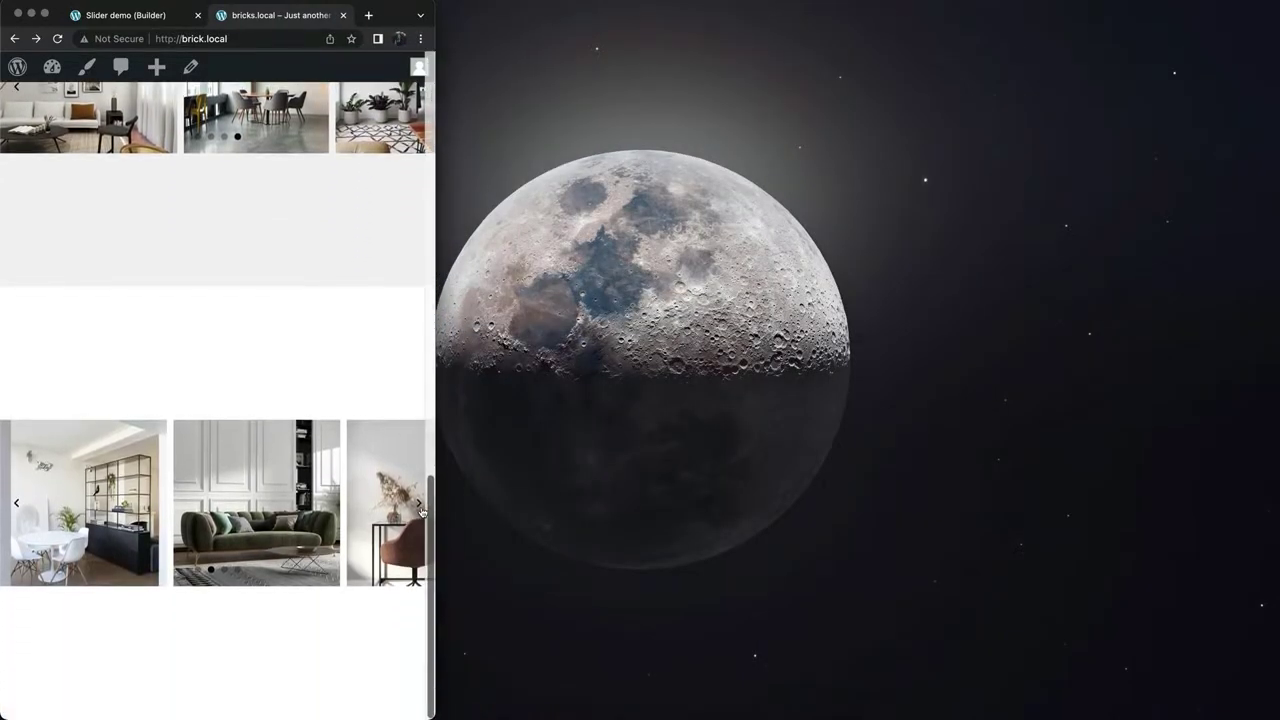
click(420, 510)
click(420, 510)
scroll(421, 511, up, 9)
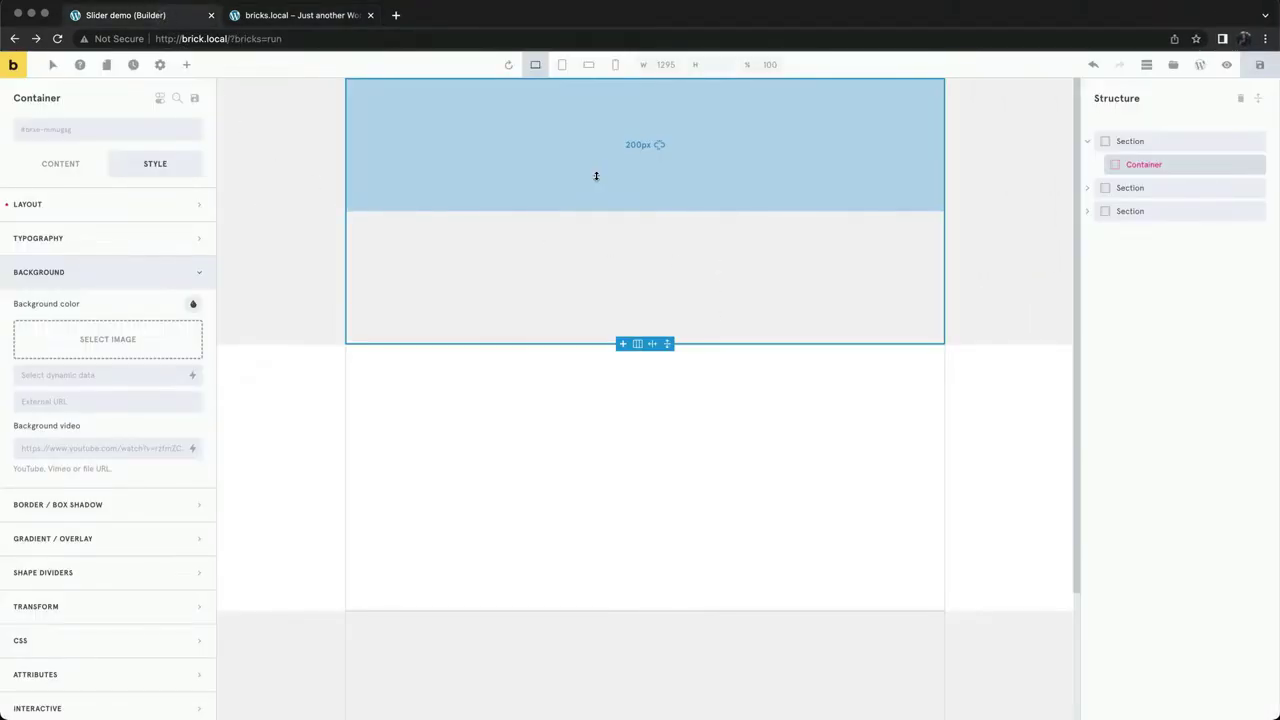
Insert a Pro Slider element into the first section's container, found by searching 'pro sl'
click(188, 65)
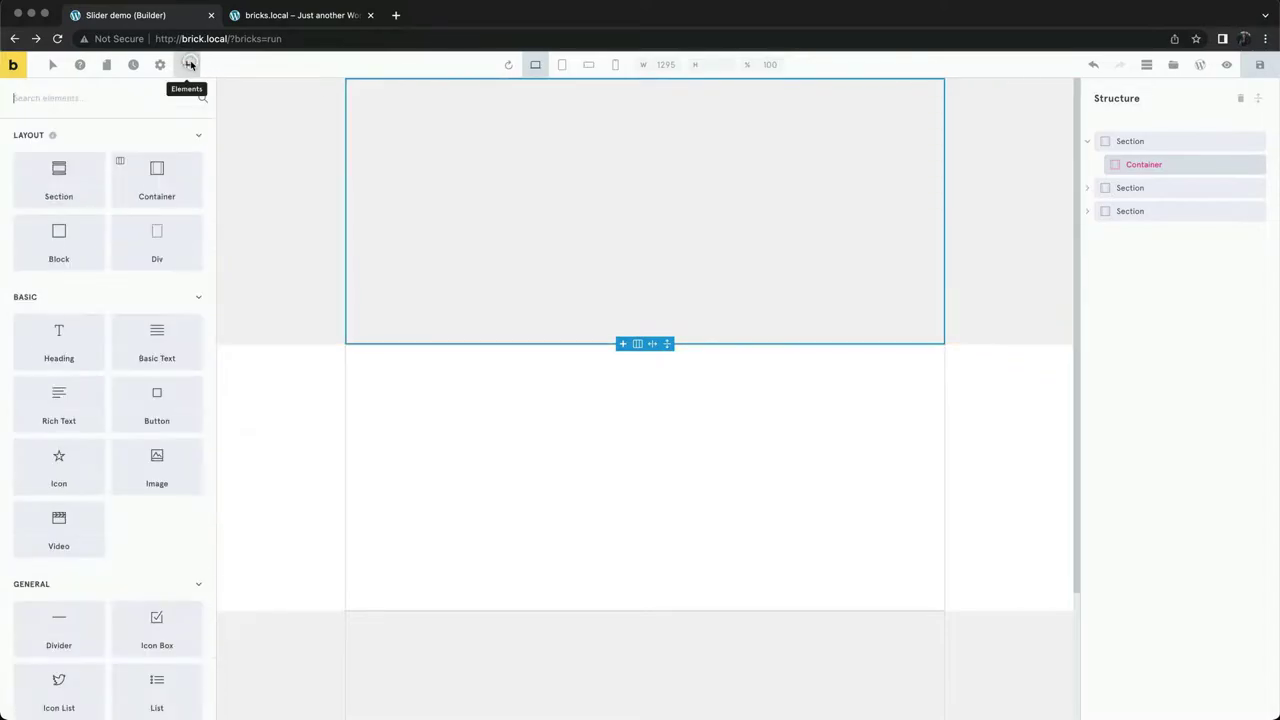
text(pro sl)
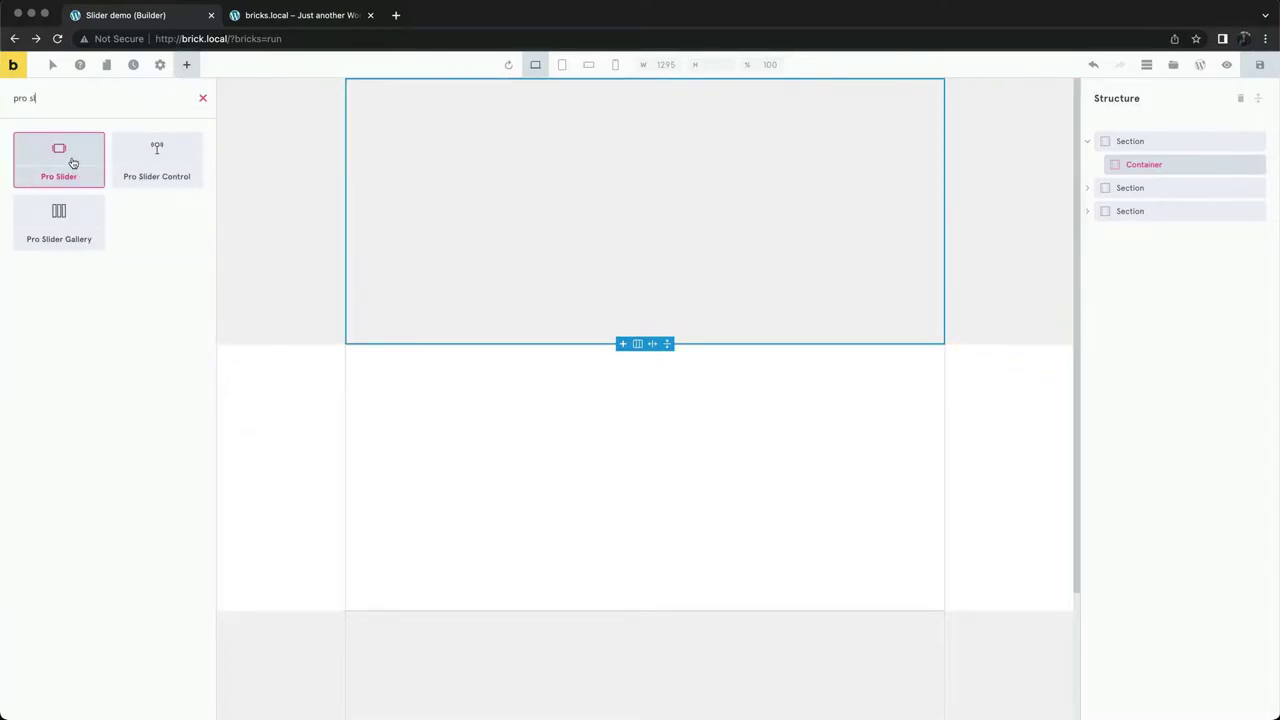
click(72, 162)
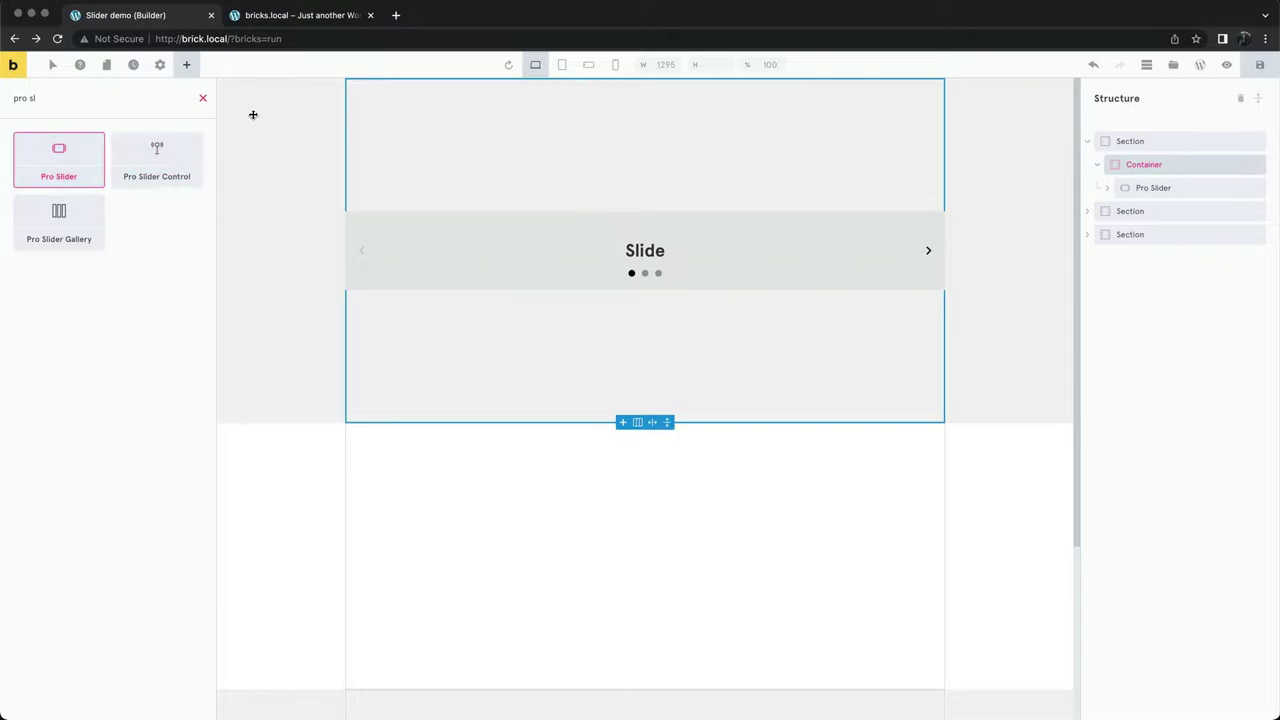
Delete both placeholder Slide elements from the Pro Slider
click(645, 250)
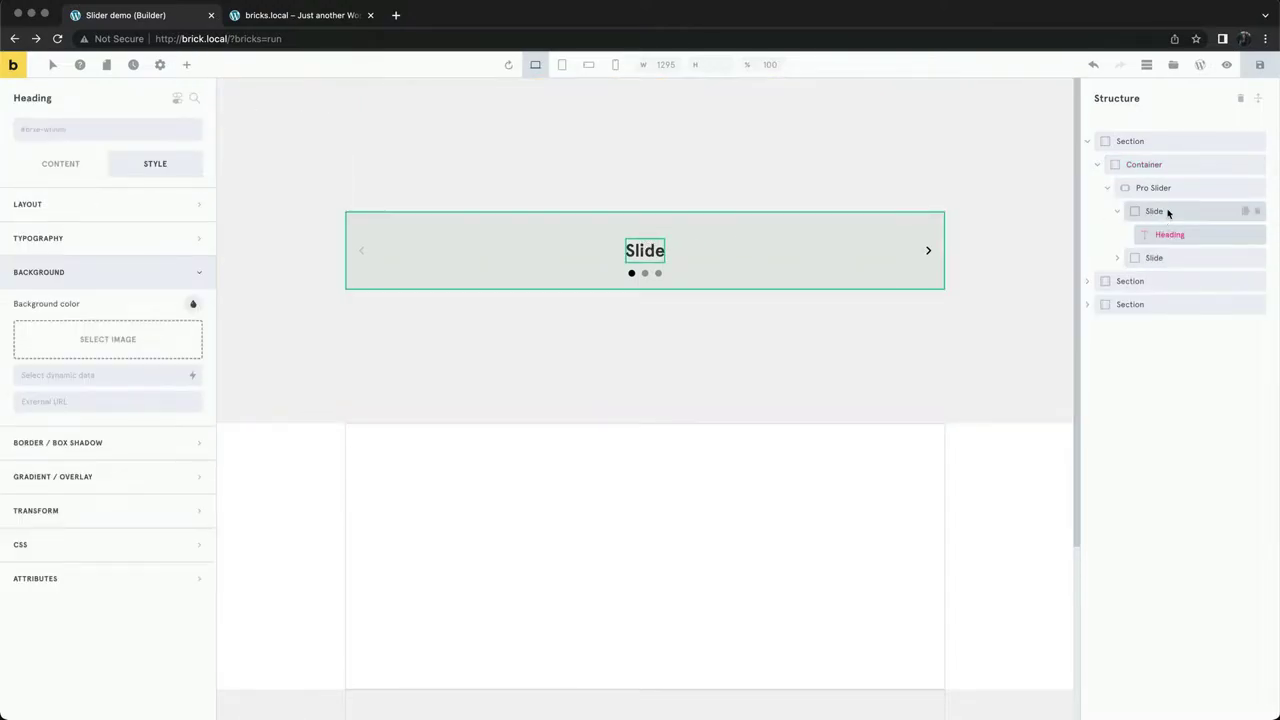
click(1256, 212)
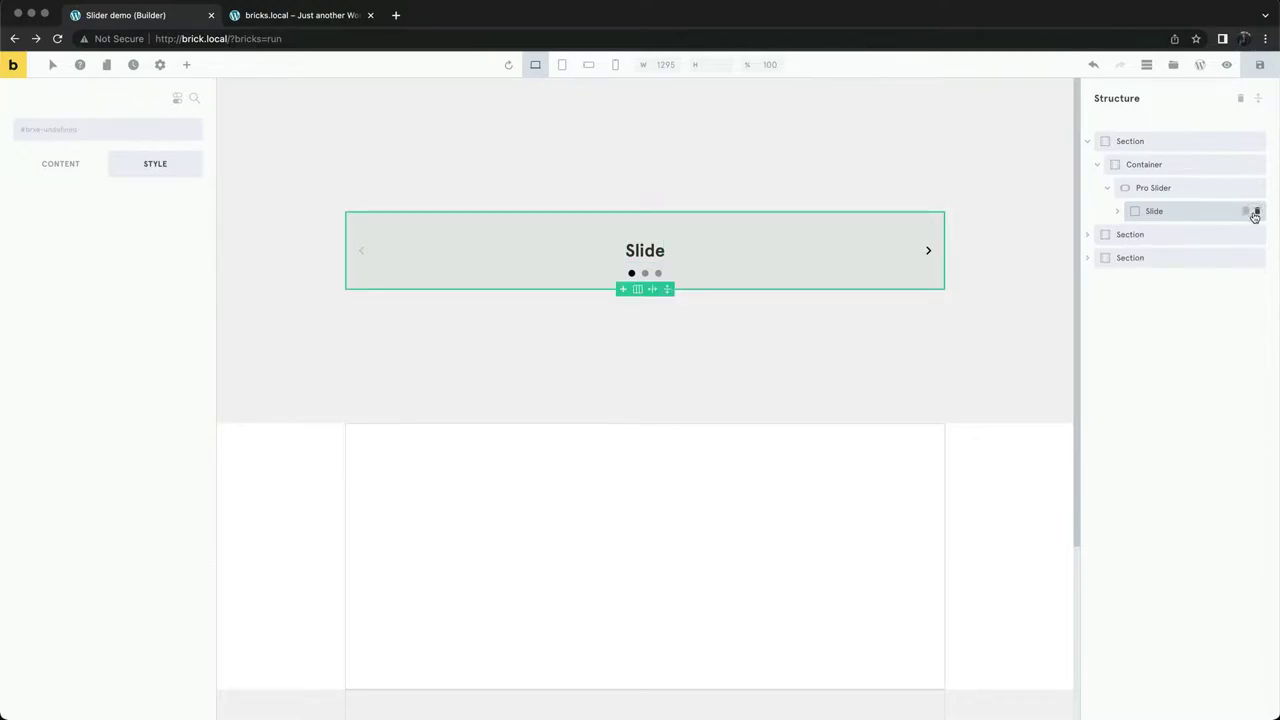
click(1256, 212)
Enable Gallery mode in the Pro Slider's content settings
click(1206, 188)
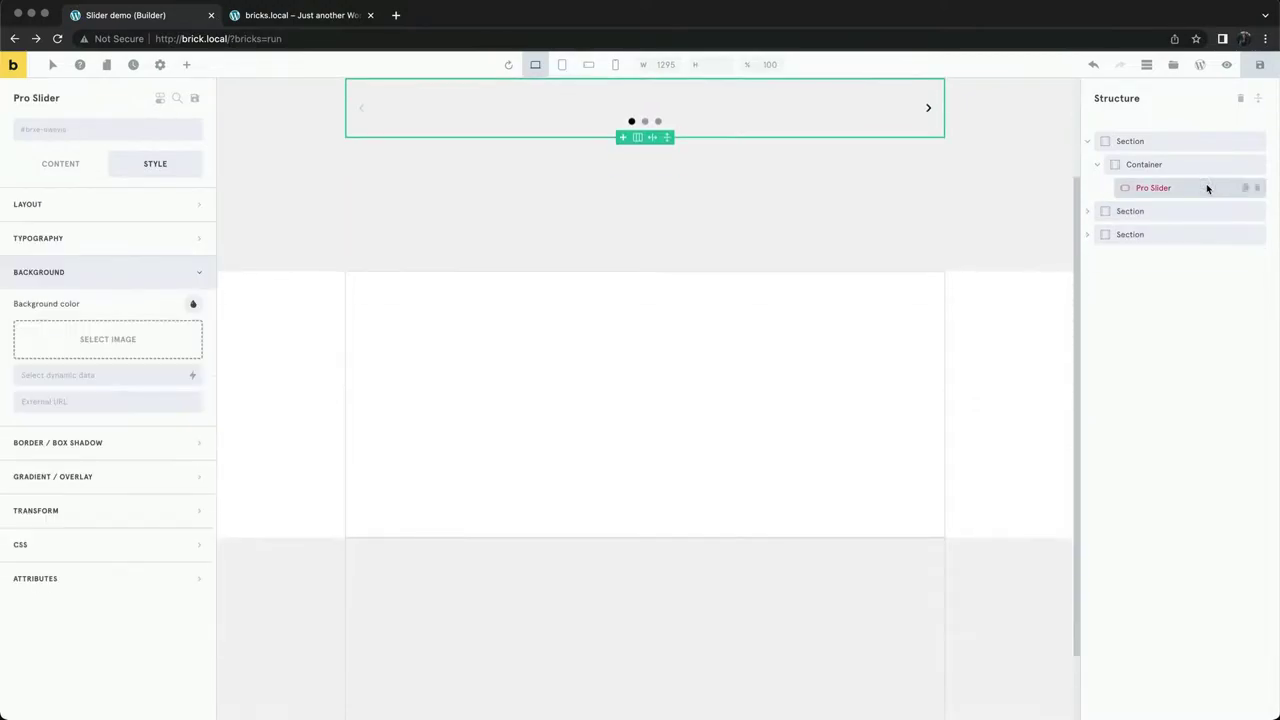
click(81, 176)
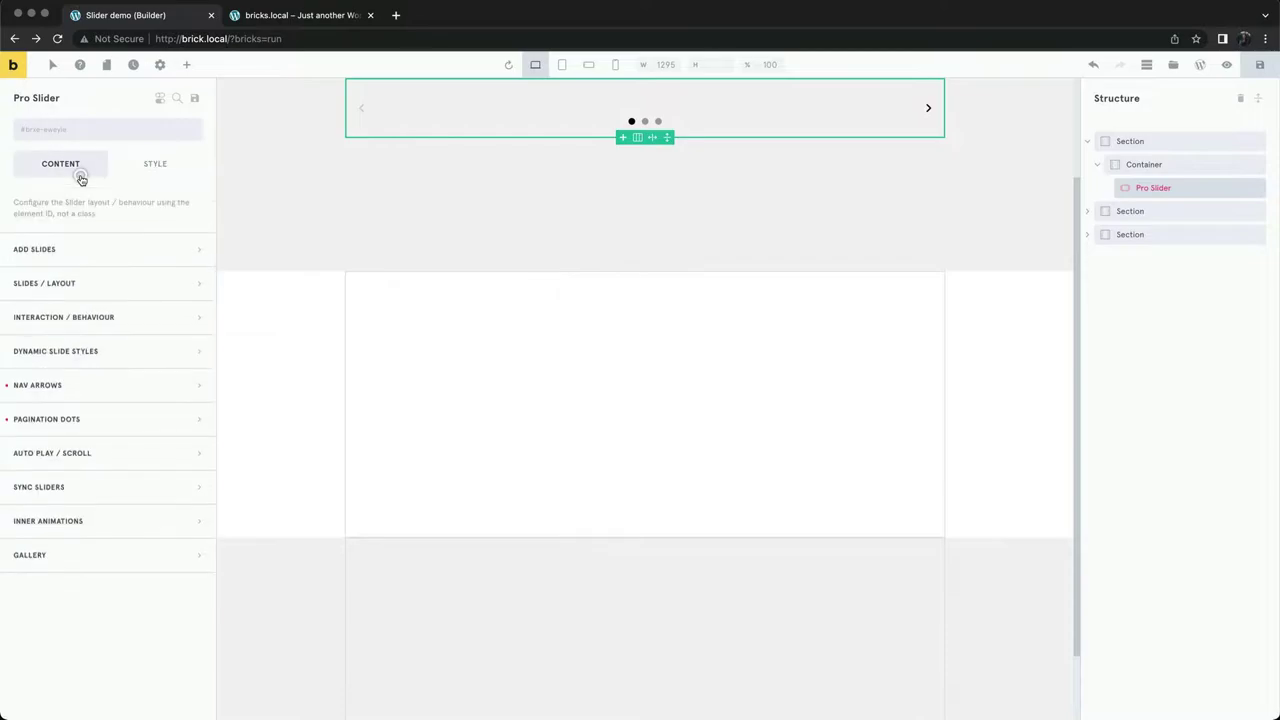
click(123, 548)
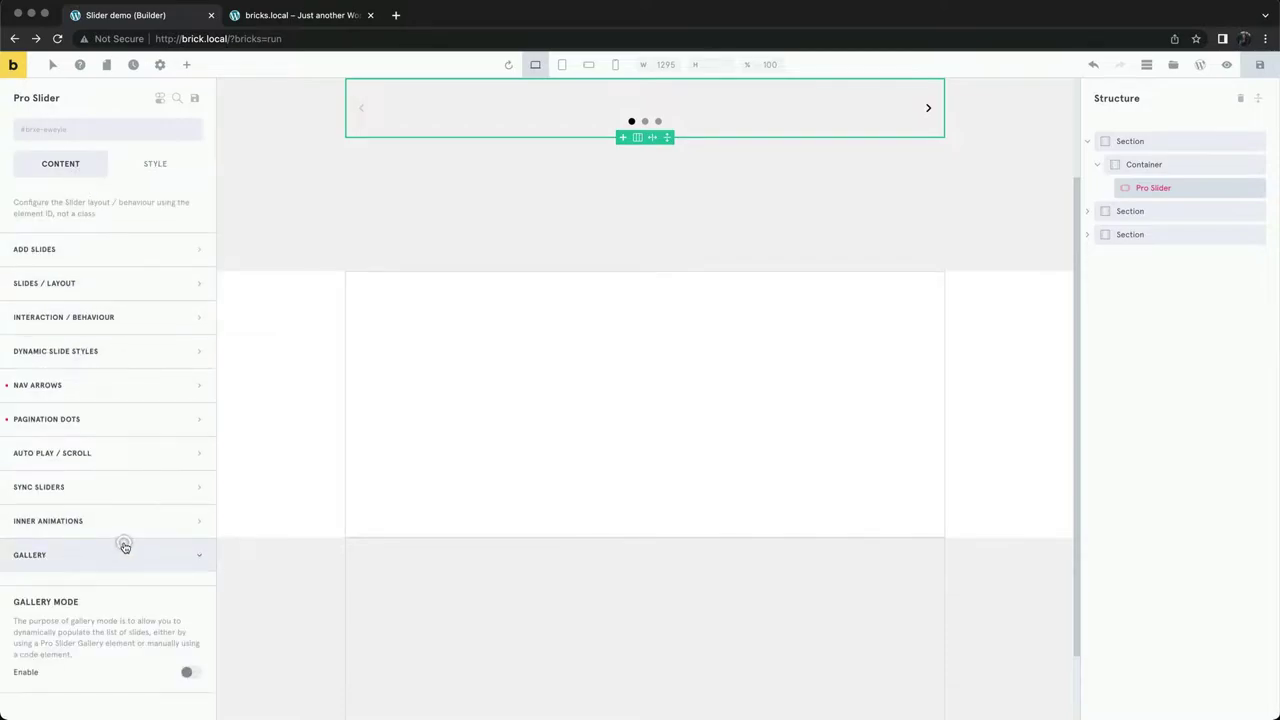
click(191, 676)
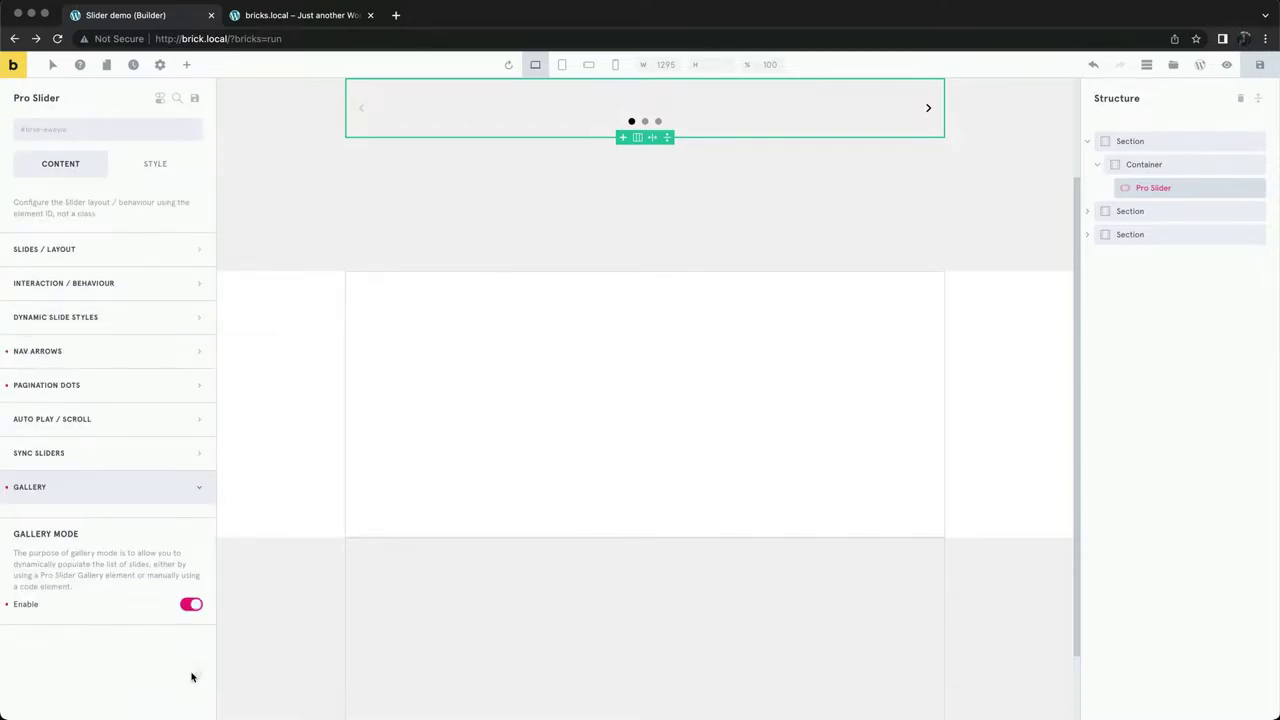
scroll(590, 295, up, 2)
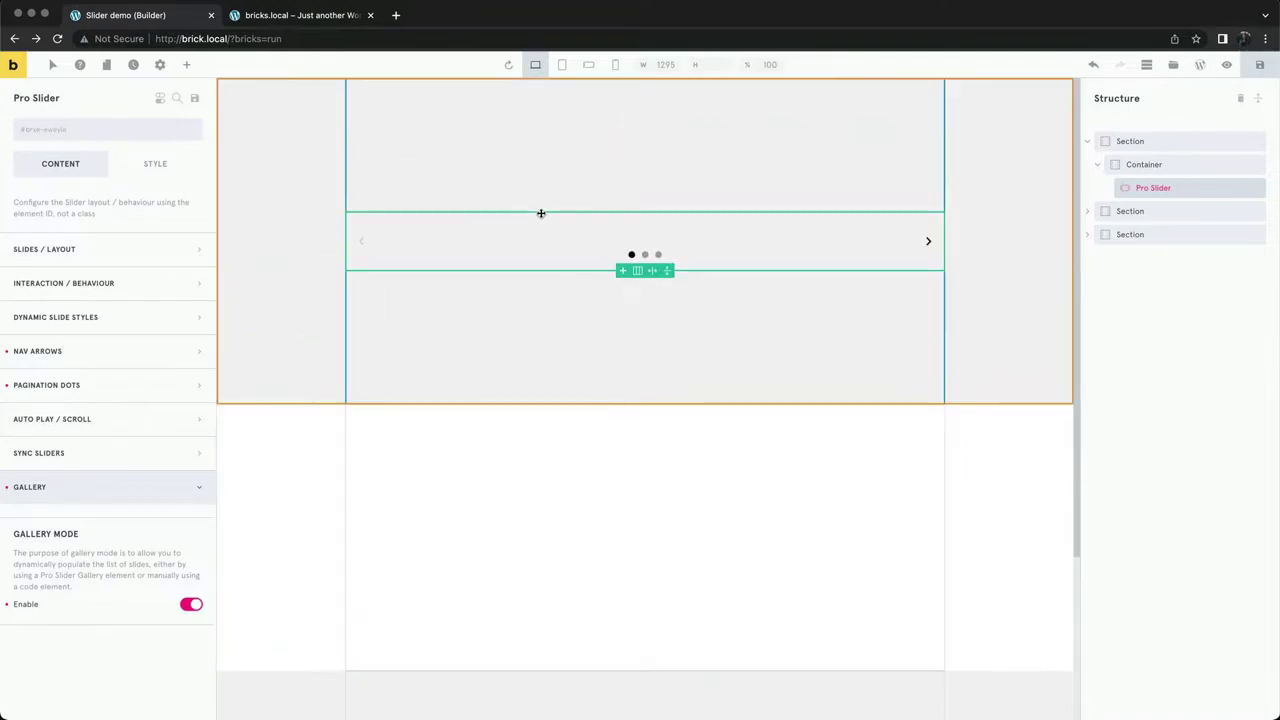
Add a Pro Slider Gallery inside the Pro Slider and select it to show its image settings
click(186, 66)
text(pro s)
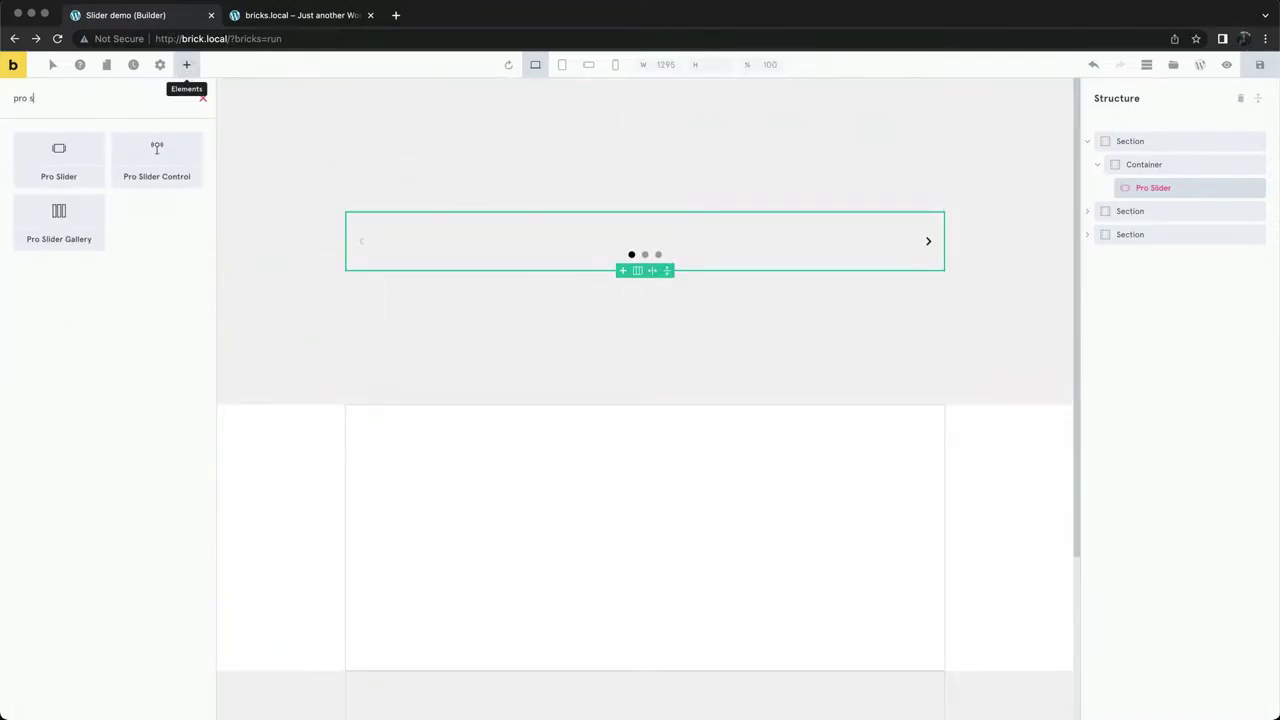
text(l)
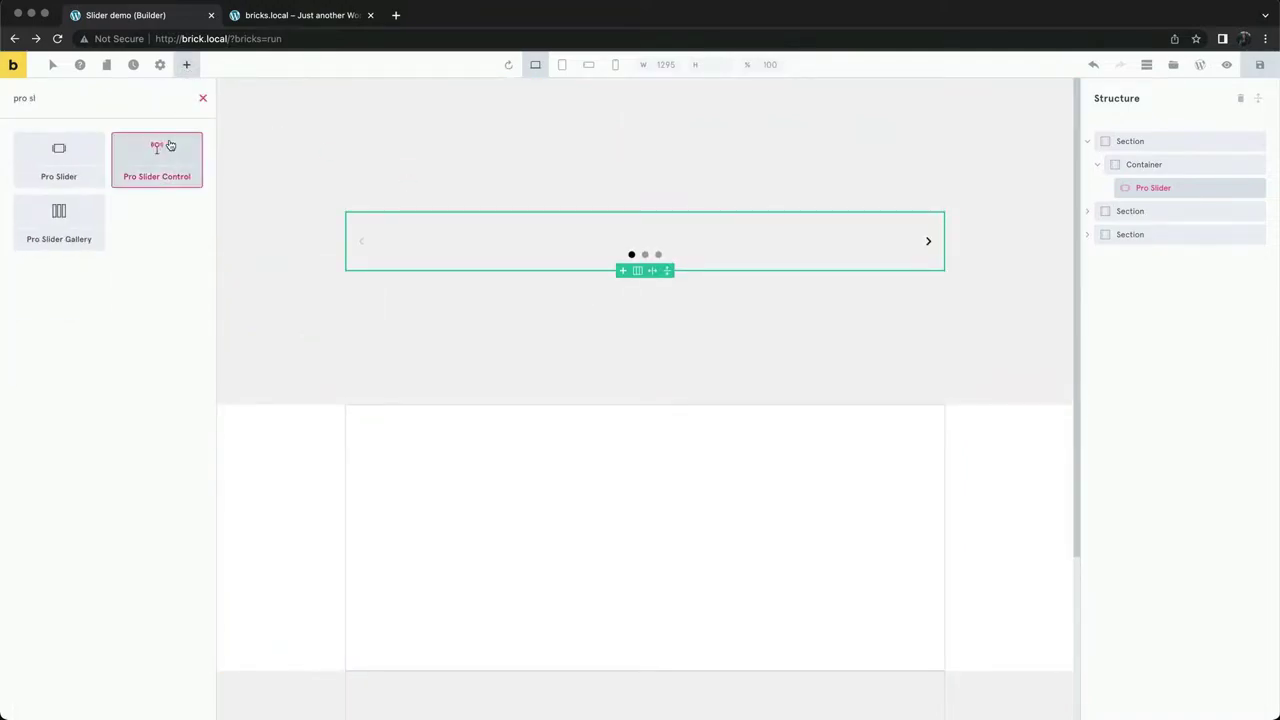
click(59, 215)
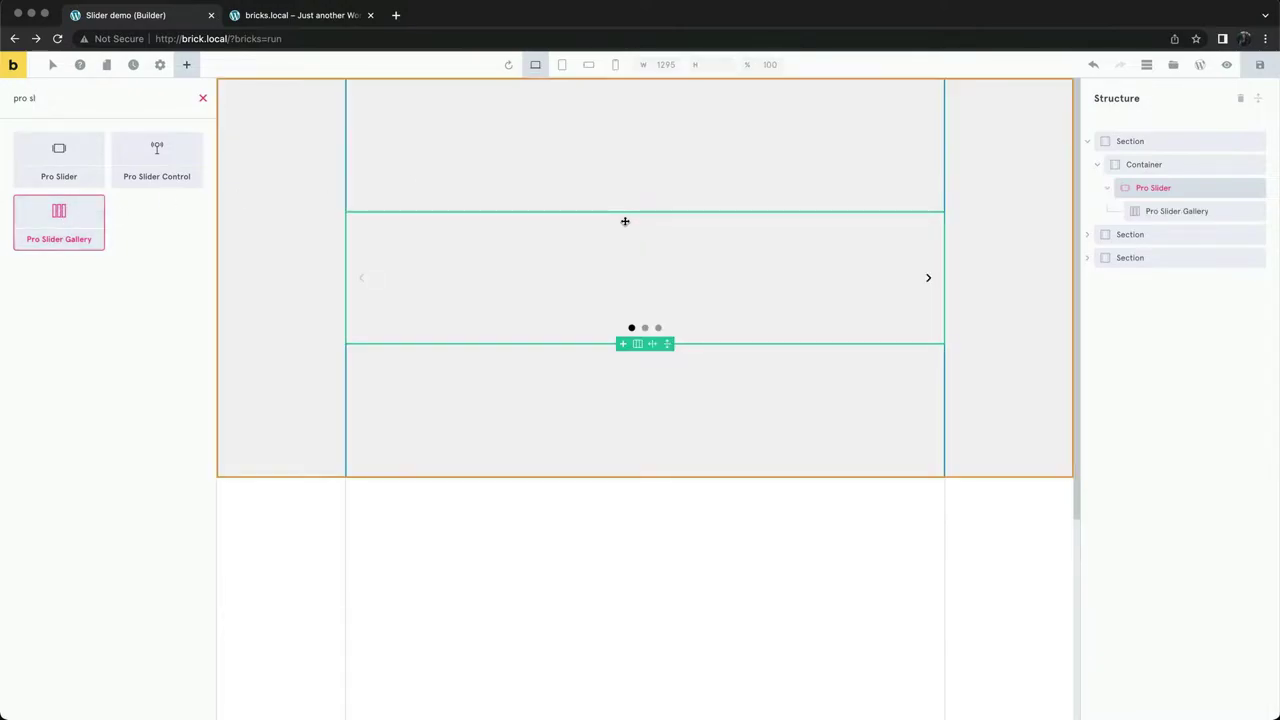
click(1193, 218)
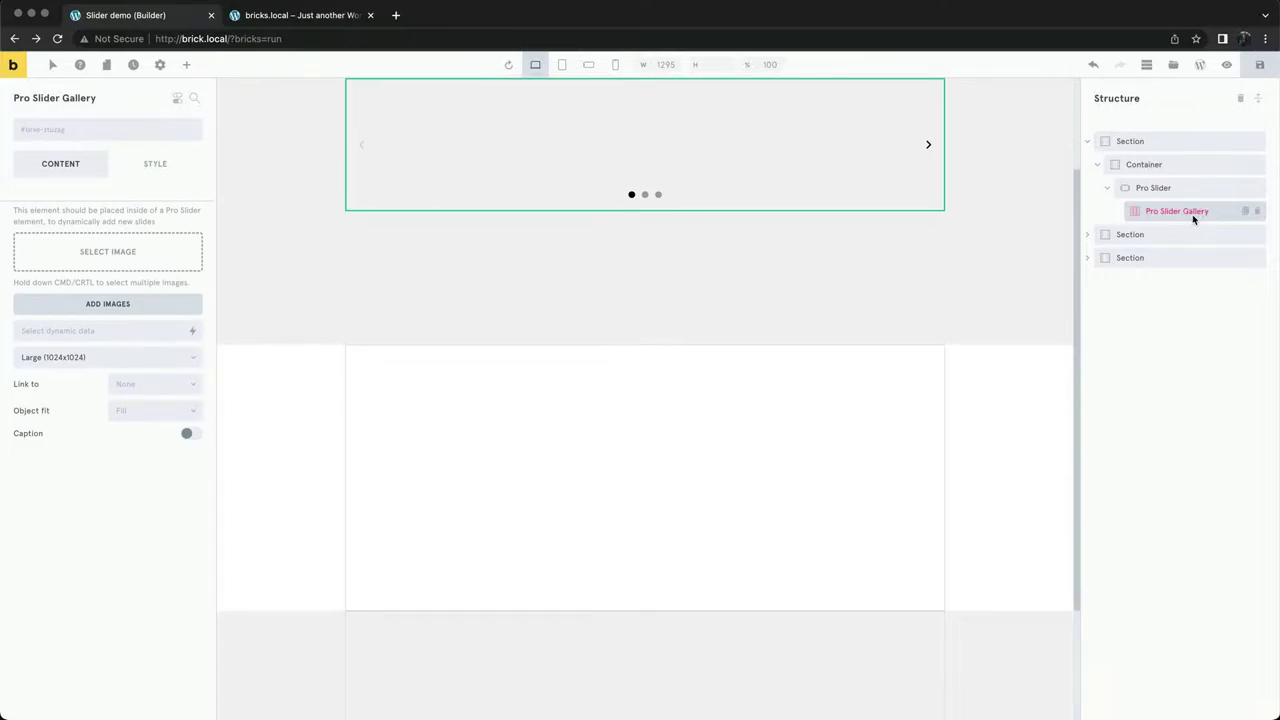
click(141, 262)
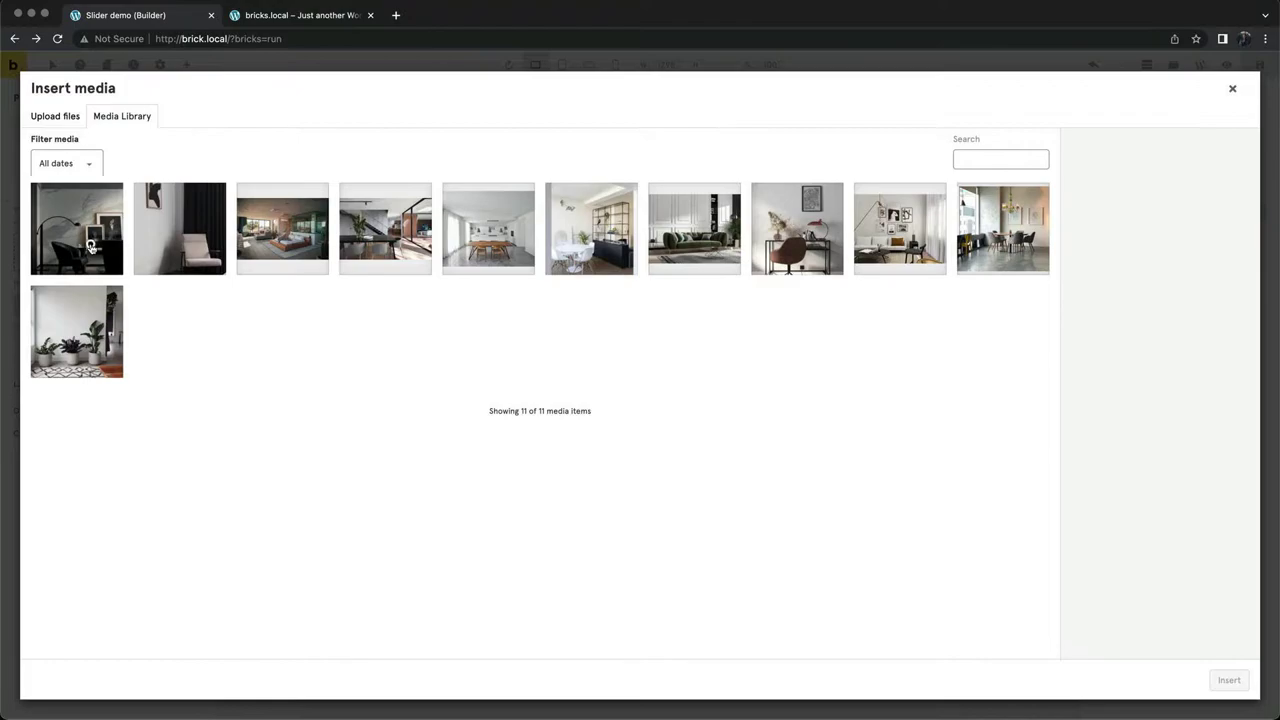
click(90, 246)
shift+click(505, 226)
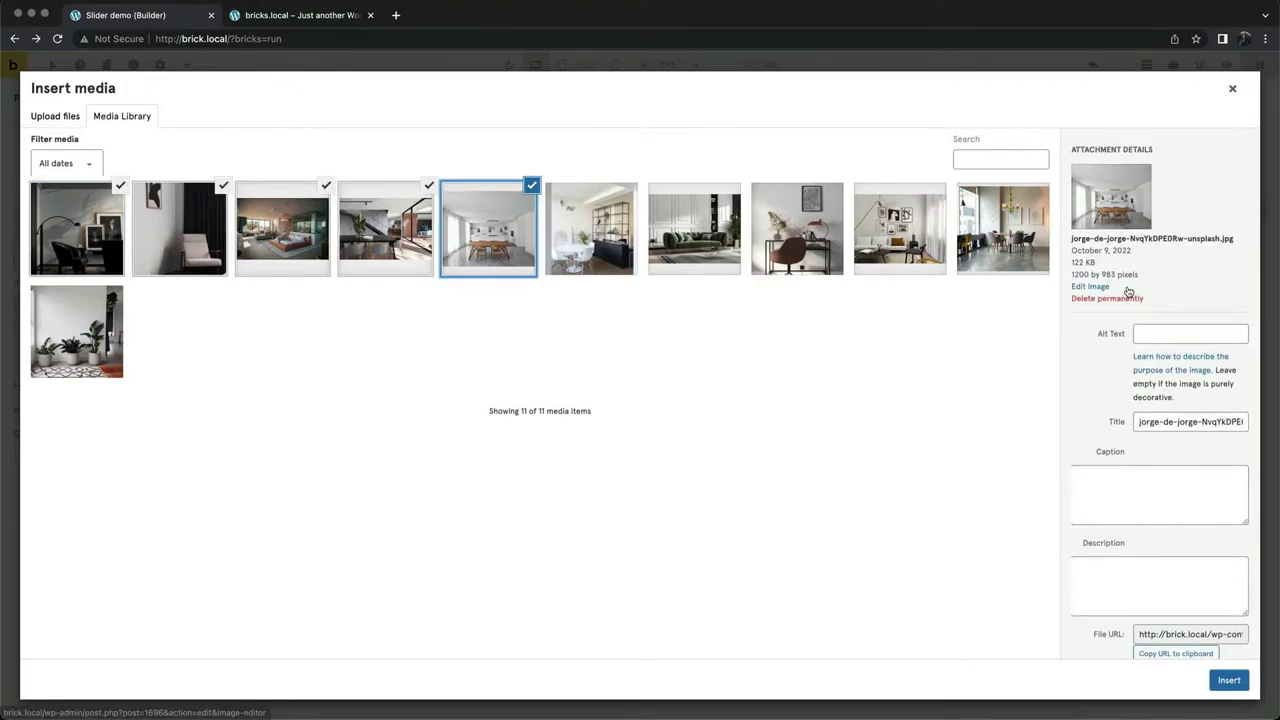
click(1230, 90)
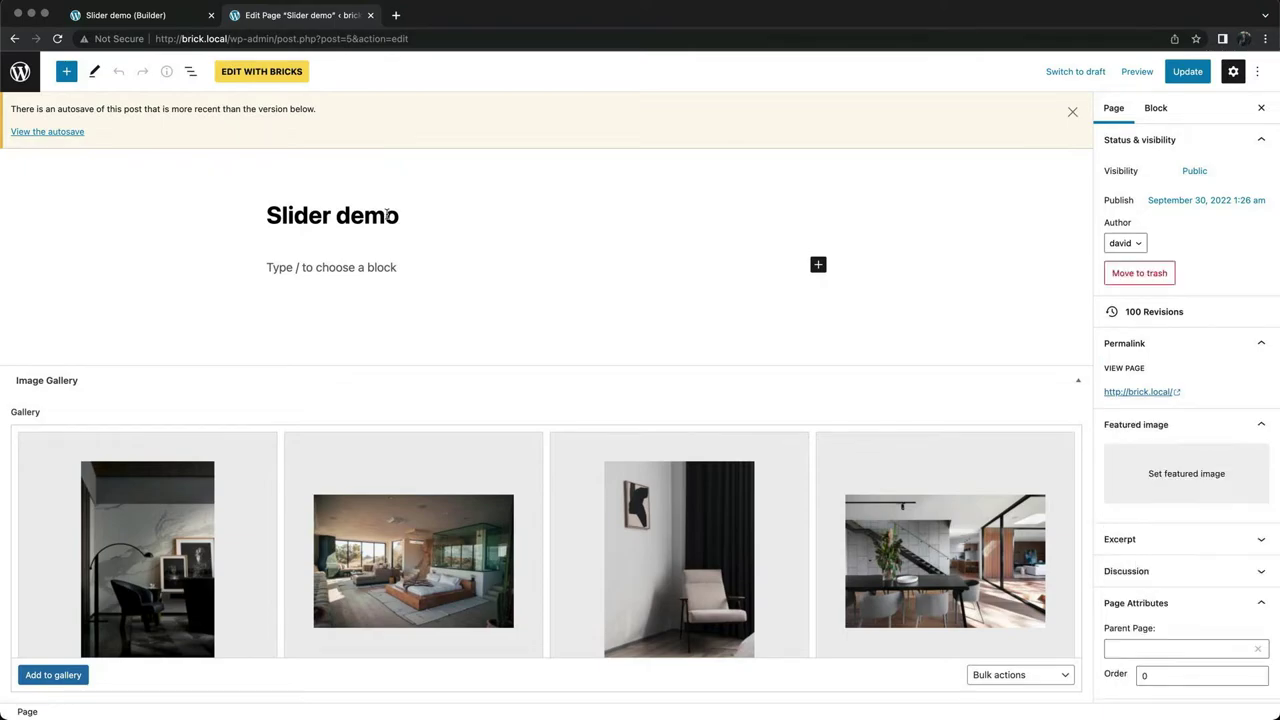
Scroll through the Slider demo page's Image Gallery field to review its interior photos
scroll(335, 497, down, 5)
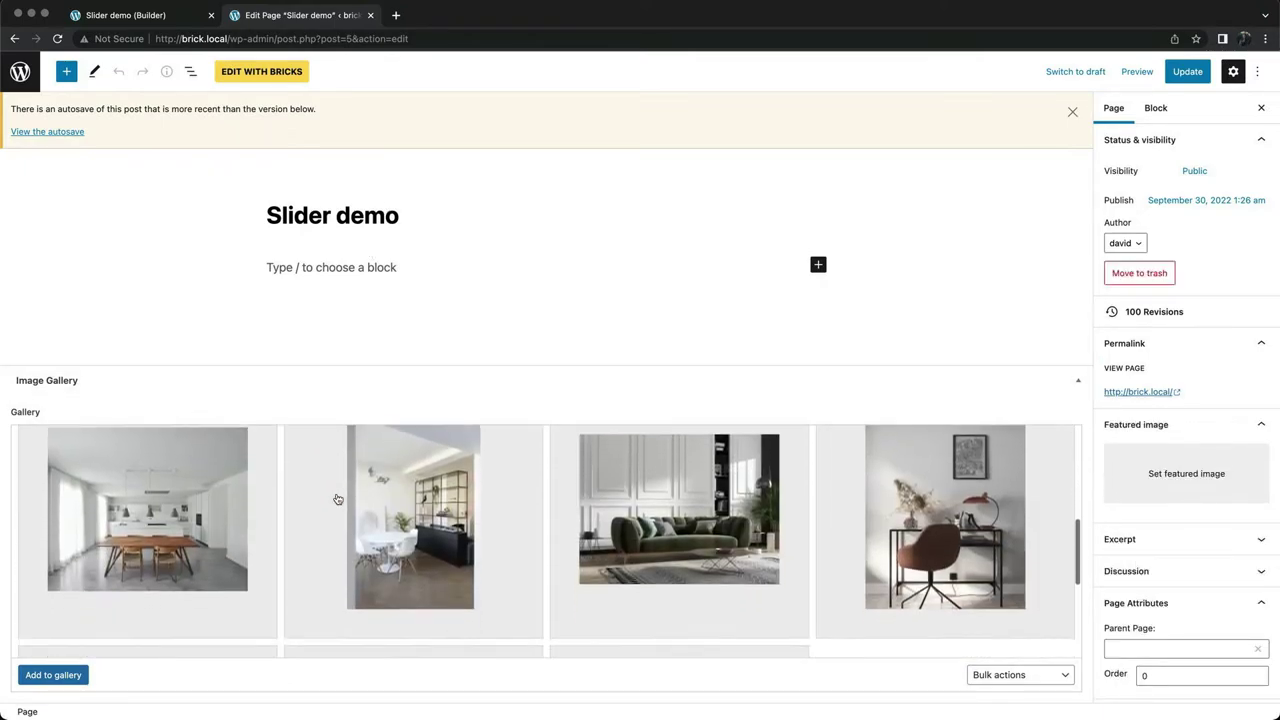
scroll(338, 499, down, 5)
scroll(338, 499, up, 8)
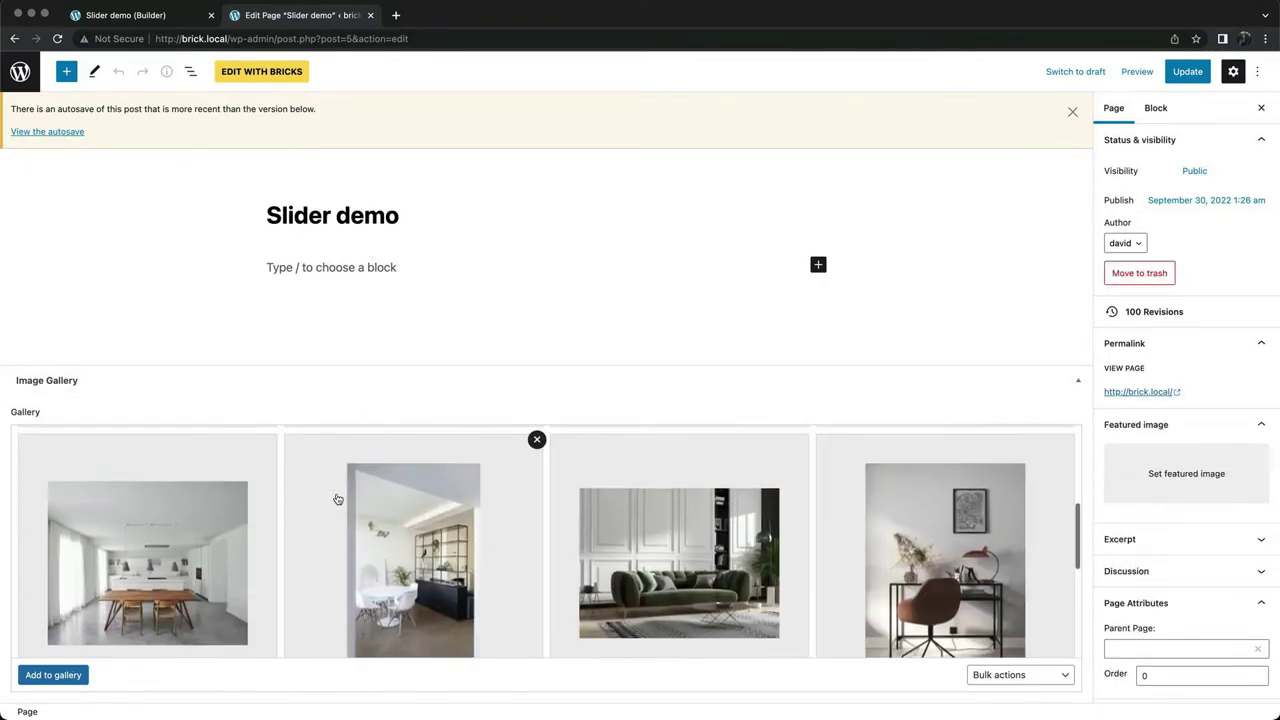
scroll(338, 499, down, 3)
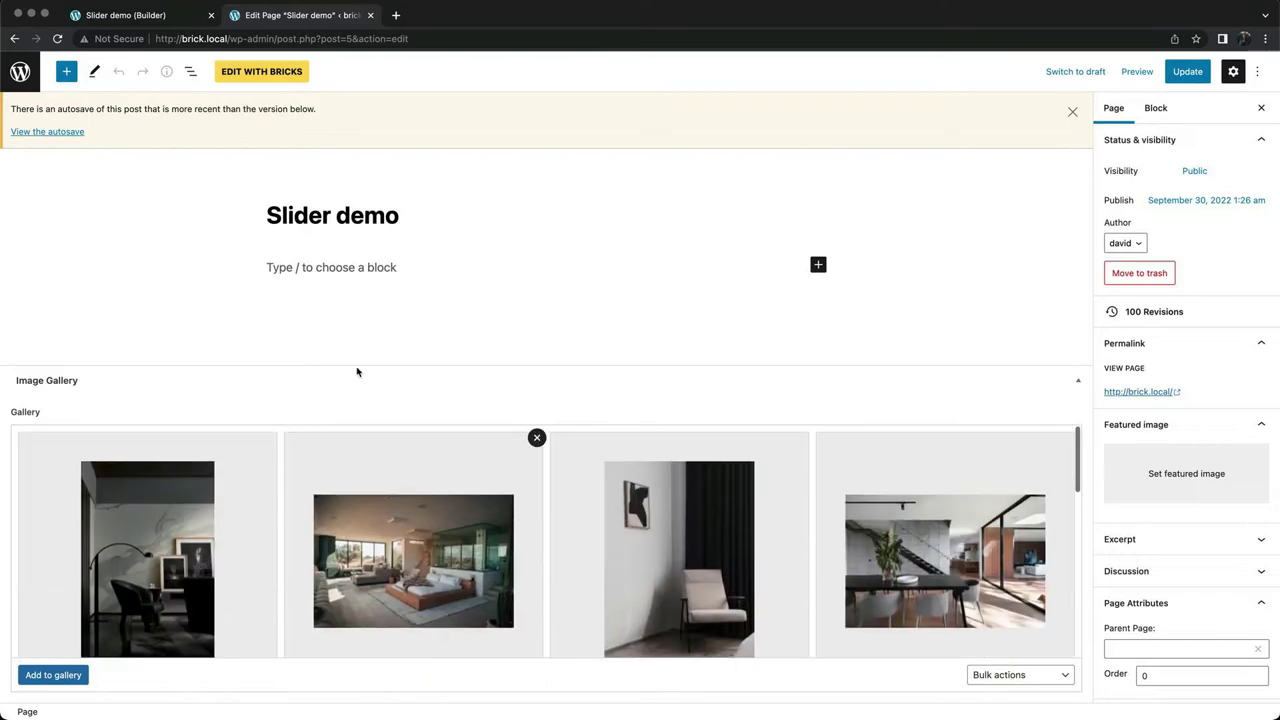
Source the gallery images from the ACF Gallery field ({acf_gallery}) at Thumbnail (300x300) size
click(14, 39)
click(143, 14)
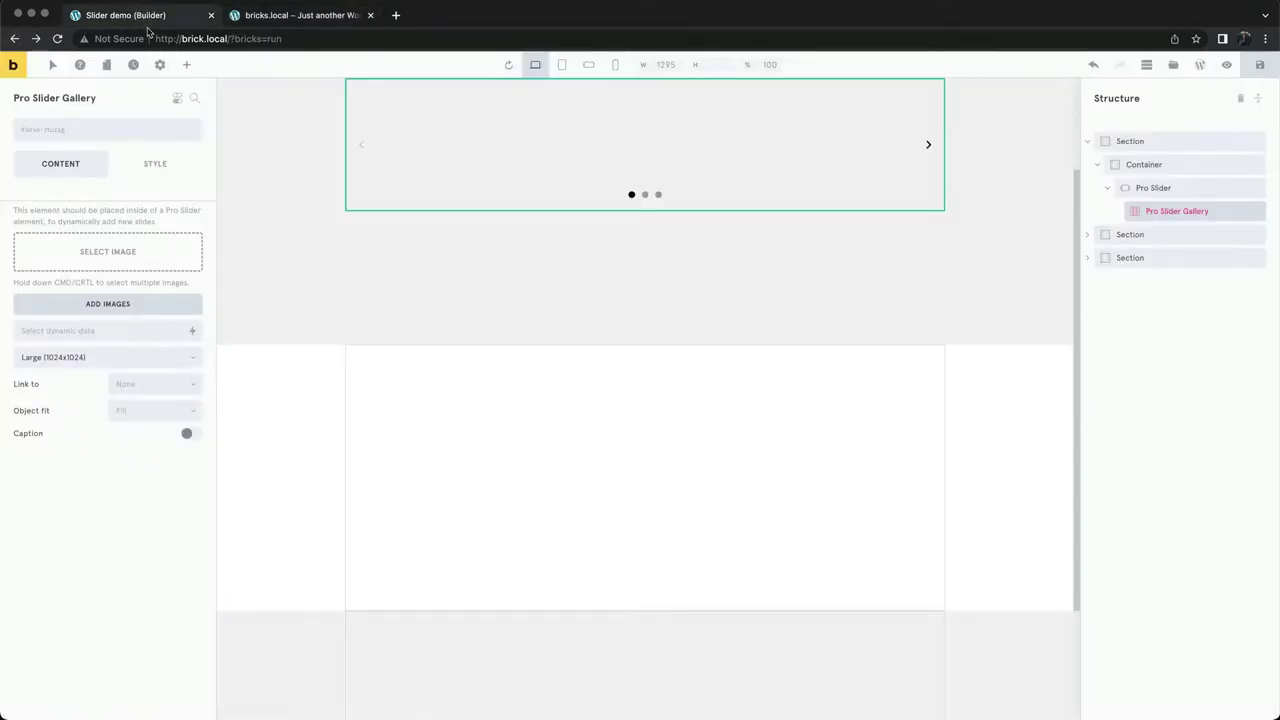
click(192, 330)
text(g)
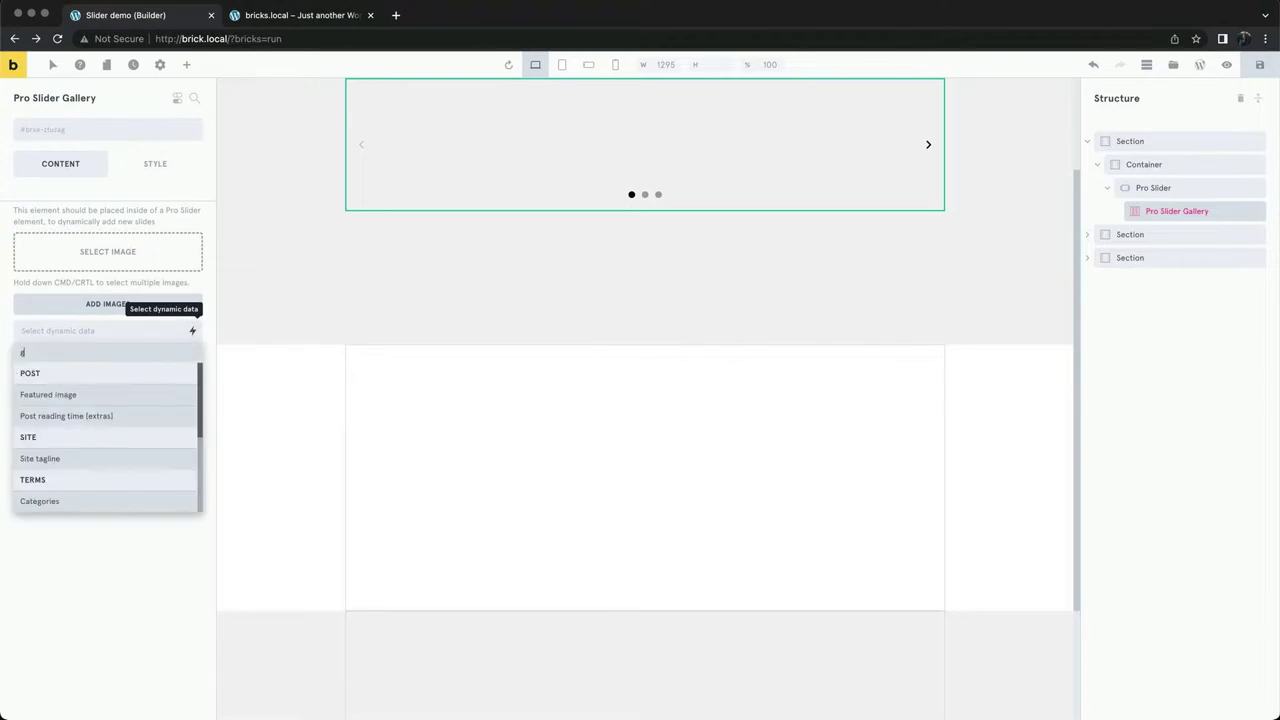
text(all)
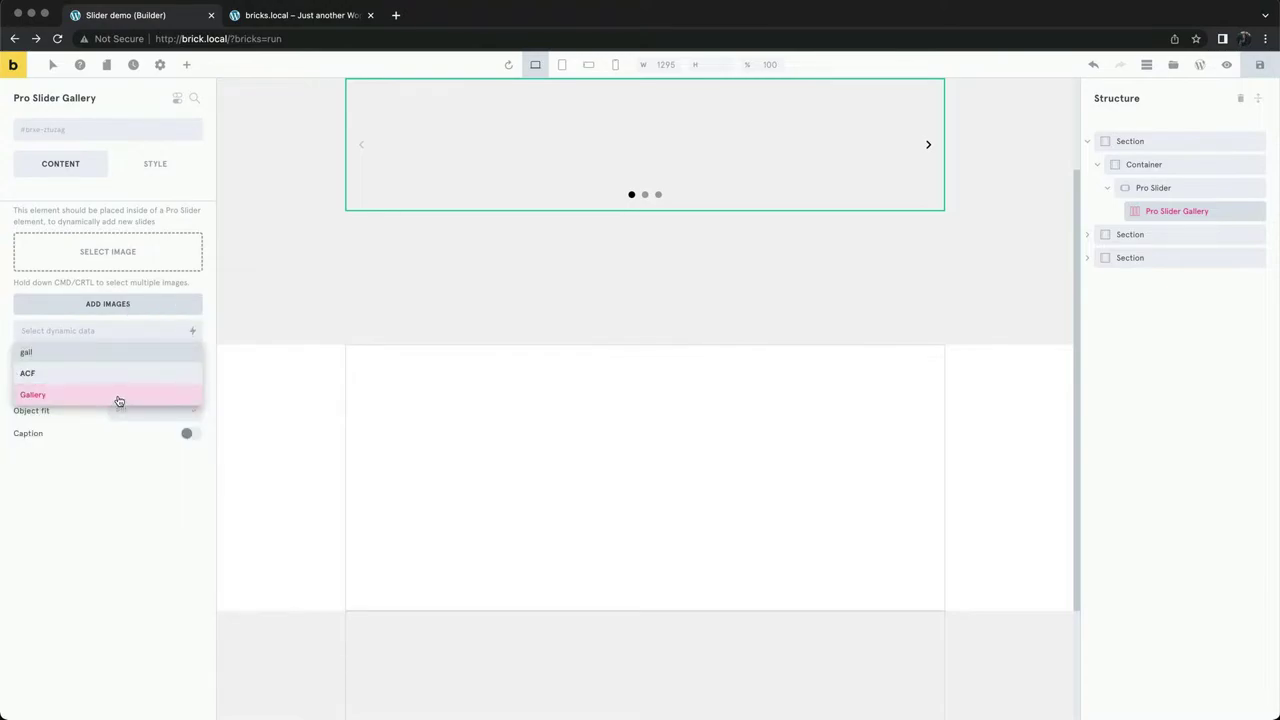
click(118, 398)
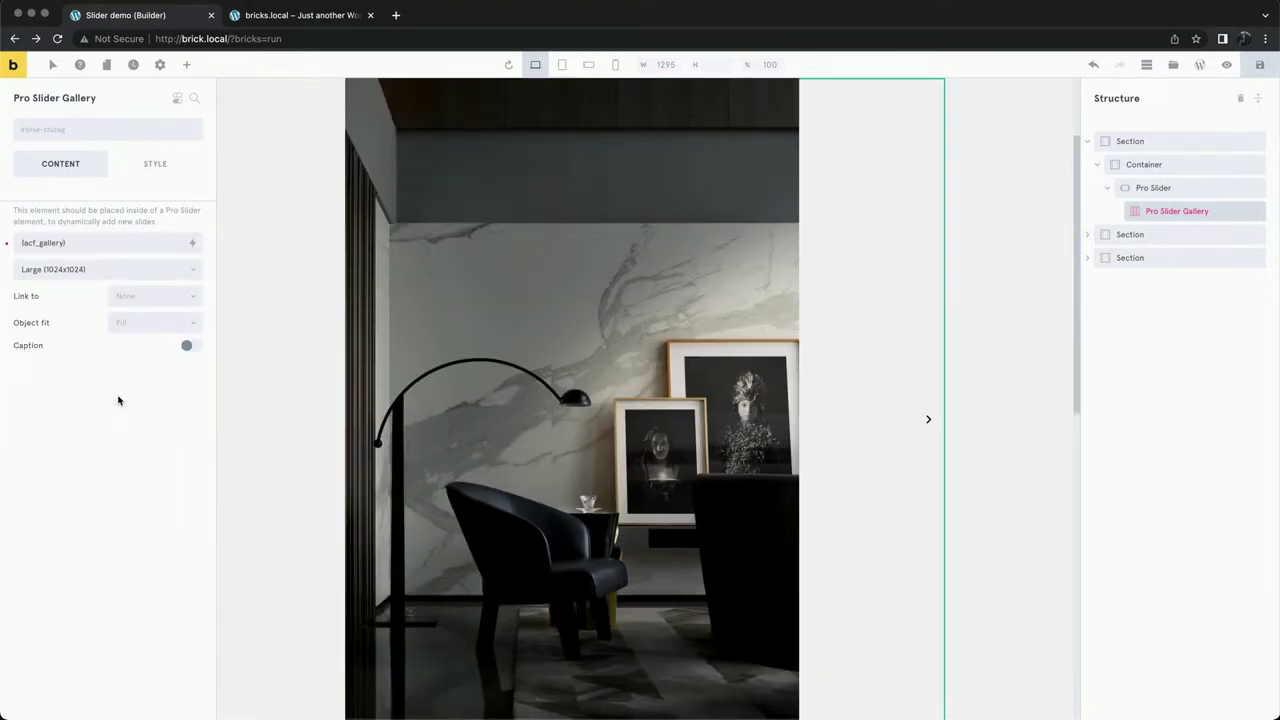
click(130, 274)
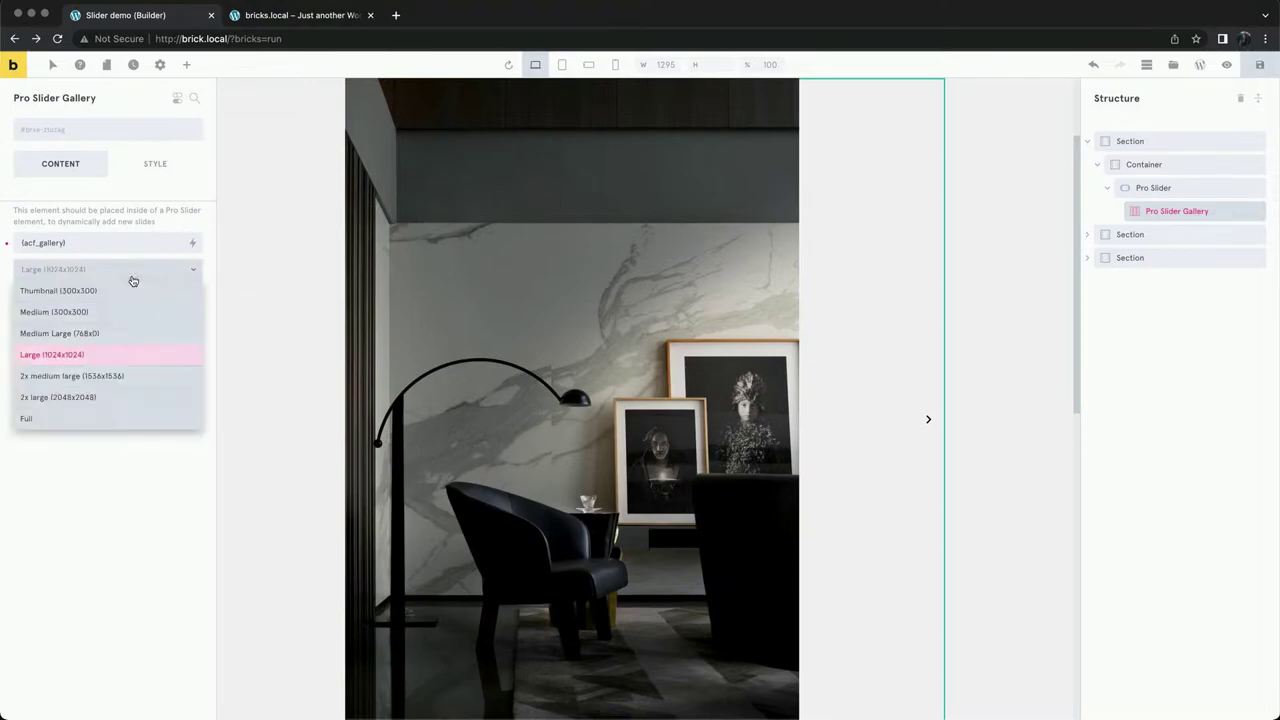
click(111, 293)
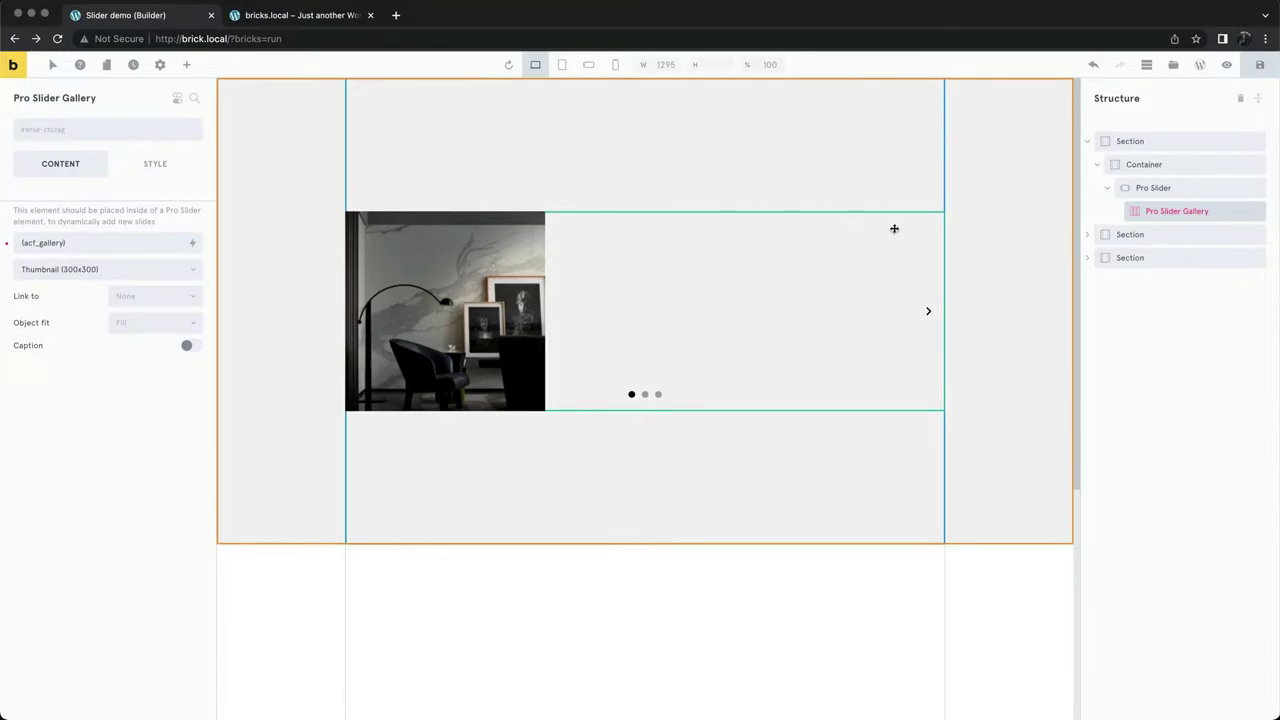
Set the Pro Slider to show 4 slides with a gap of 10
click(1151, 189)
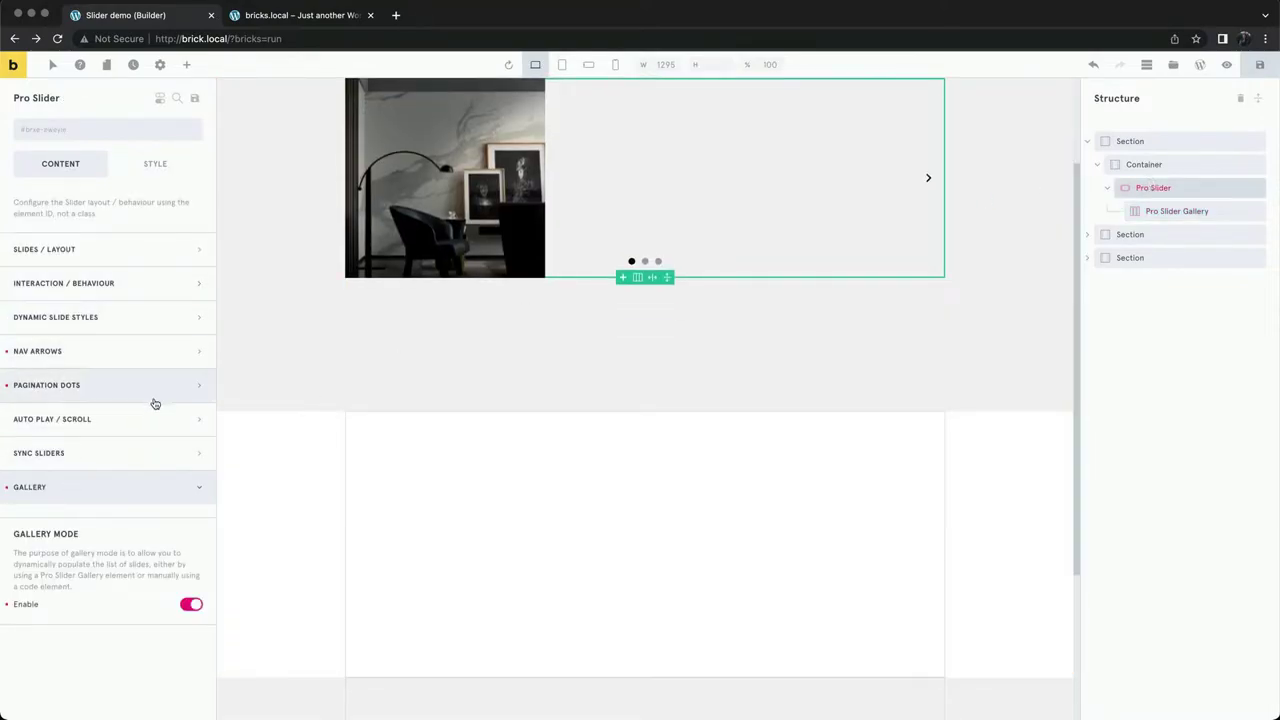
scroll(285, 348, up, 2)
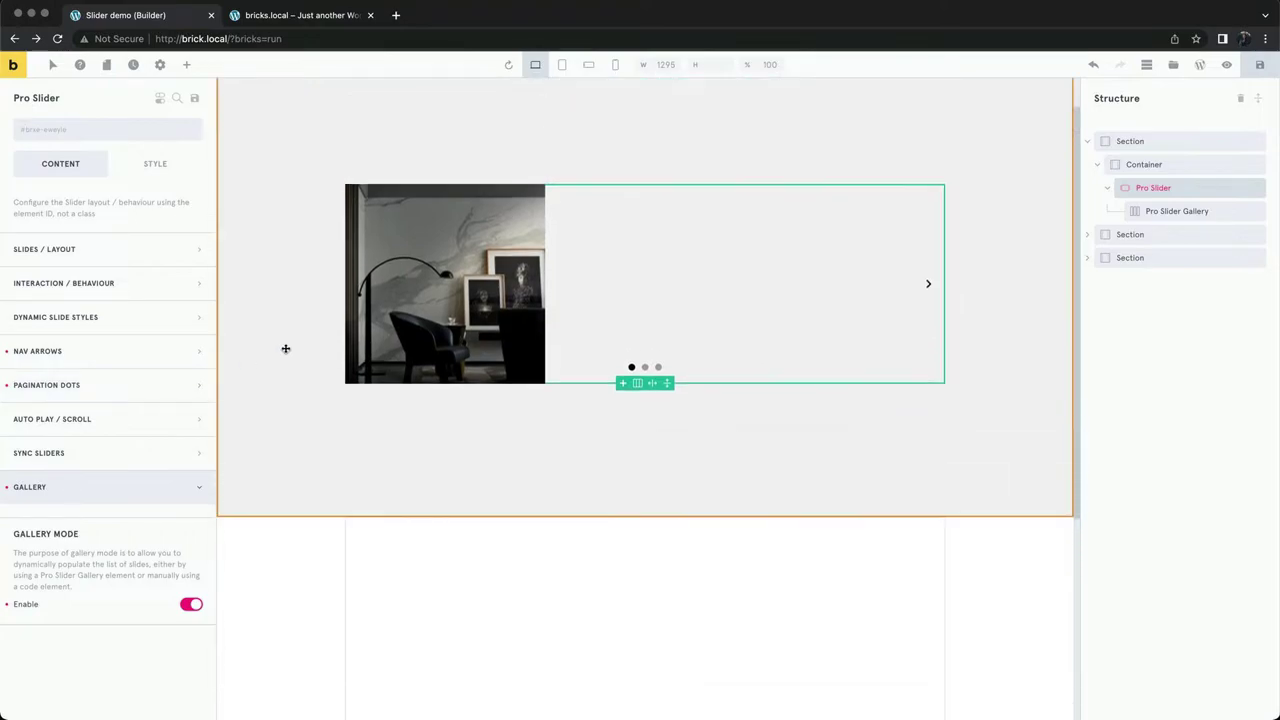
click(108, 257)
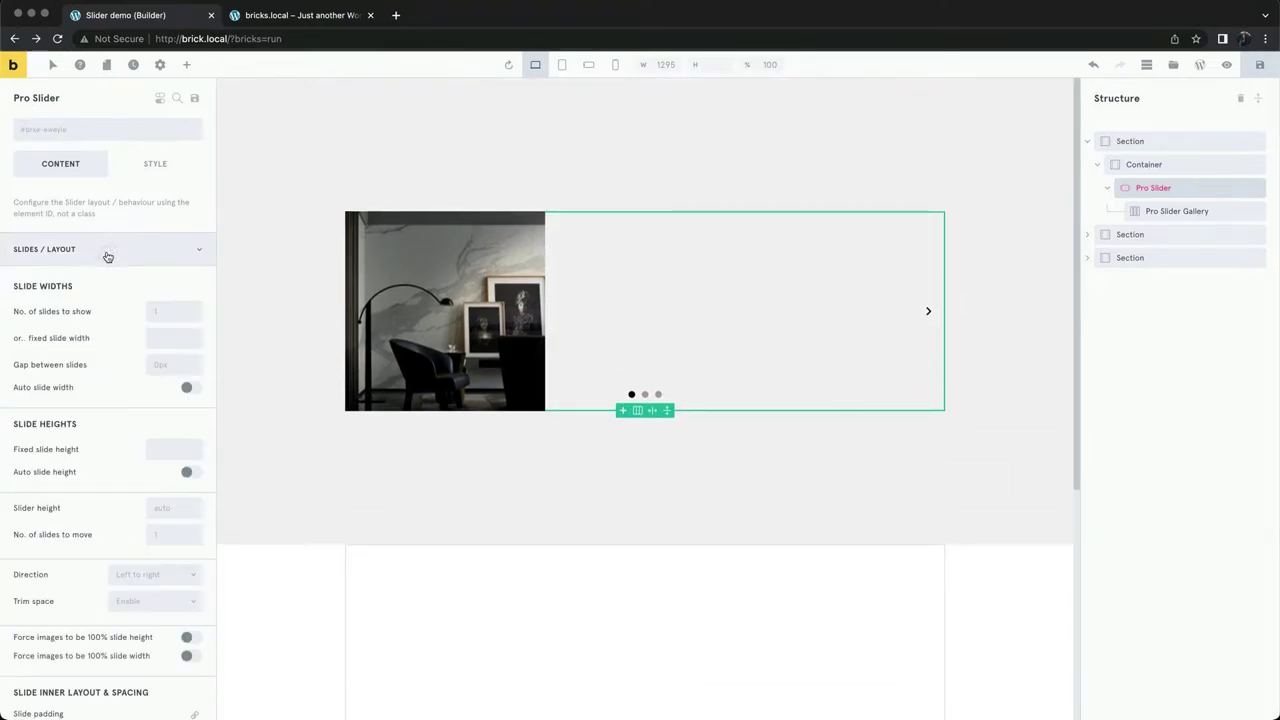
click(168, 310)
text(4)
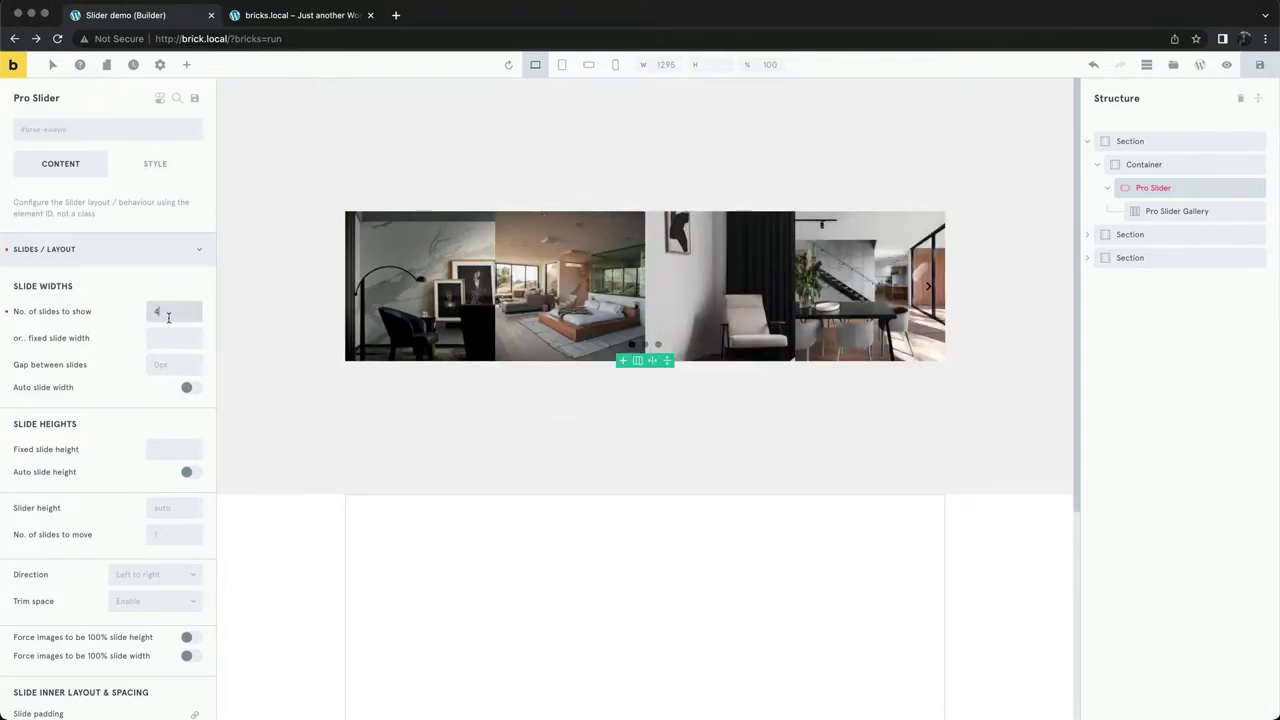
click(173, 366)
text(10)
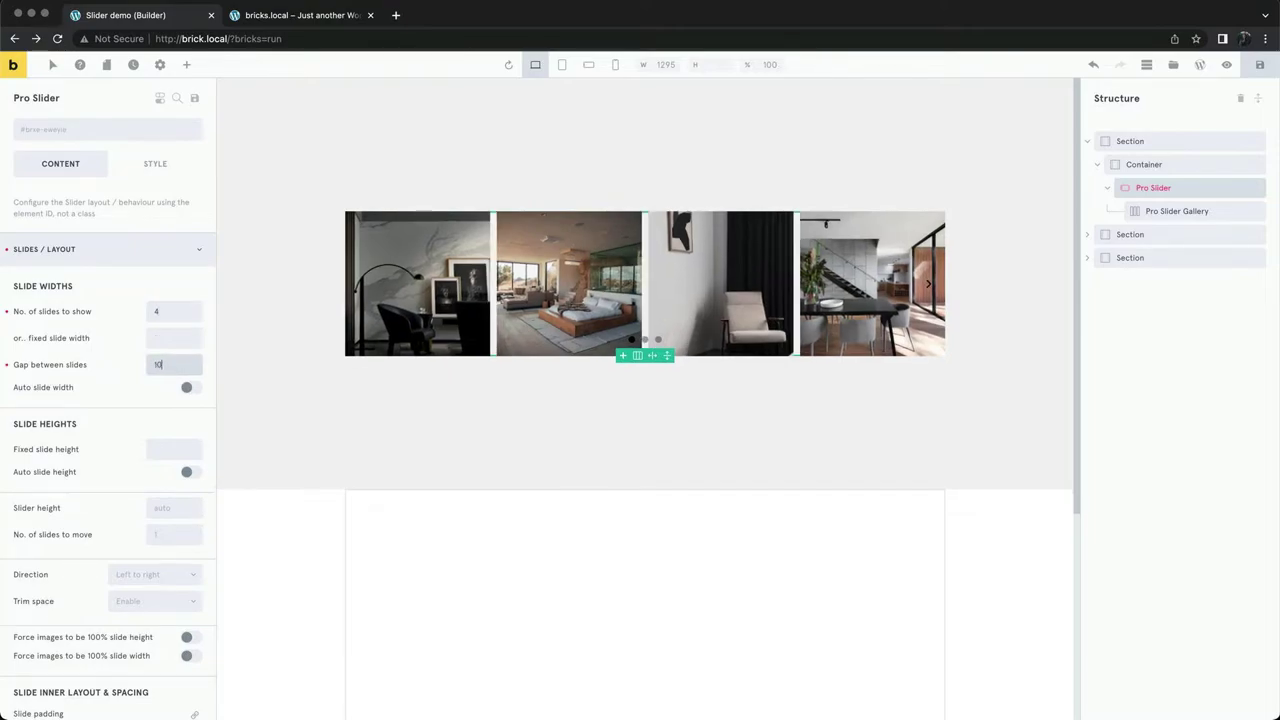
Show 3 slides at mobile landscape and 2 at mobile portrait, then return to desktop
click(562, 66)
click(589, 66)
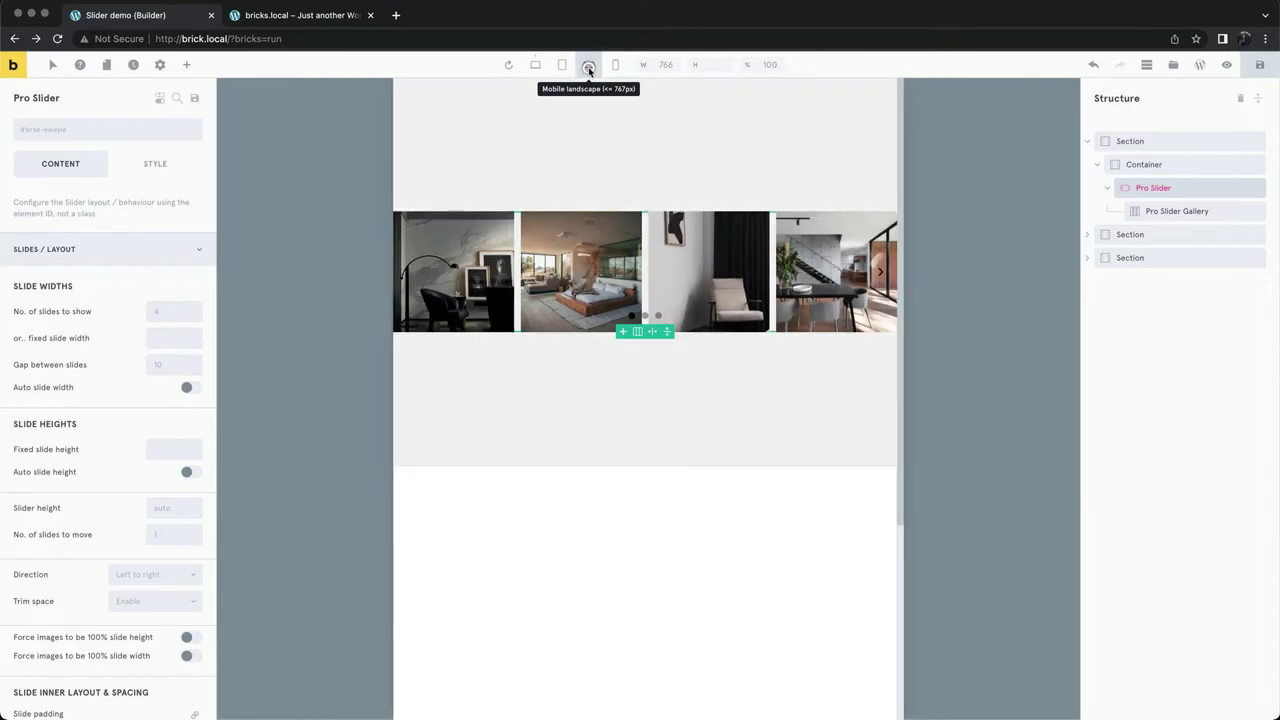
click(169, 314)
text(3)
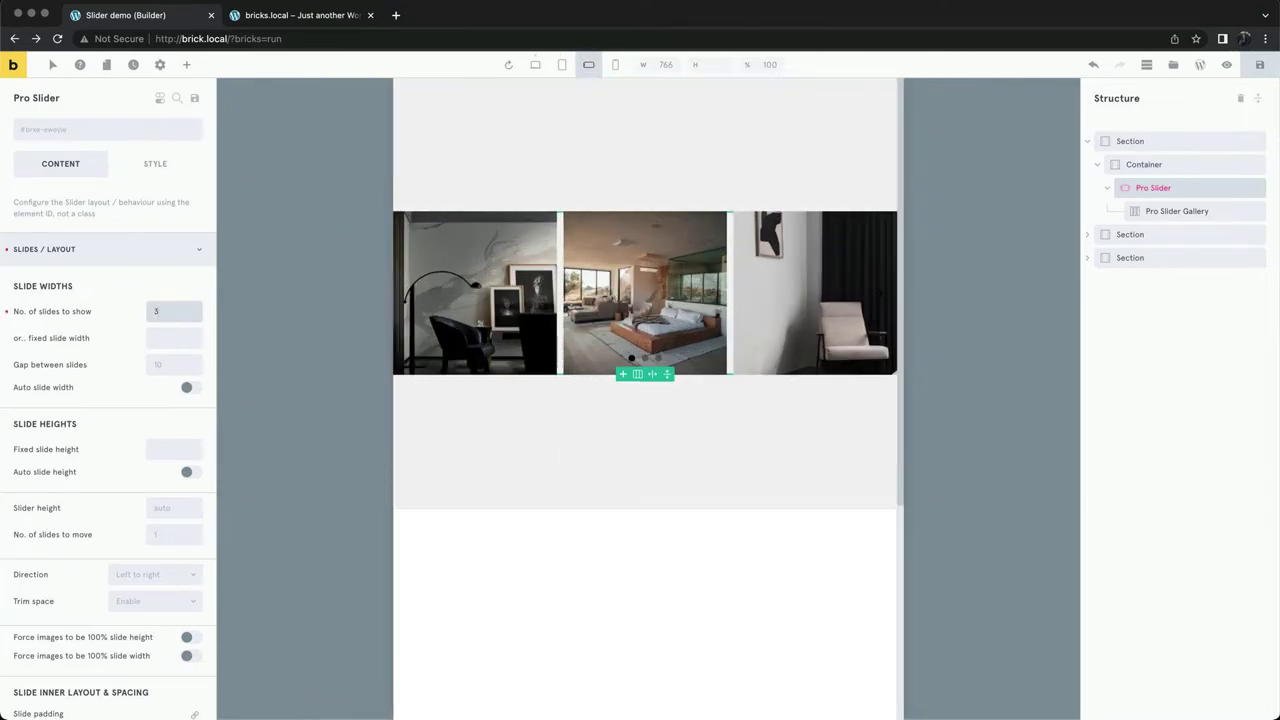
click(613, 66)
click(177, 310)
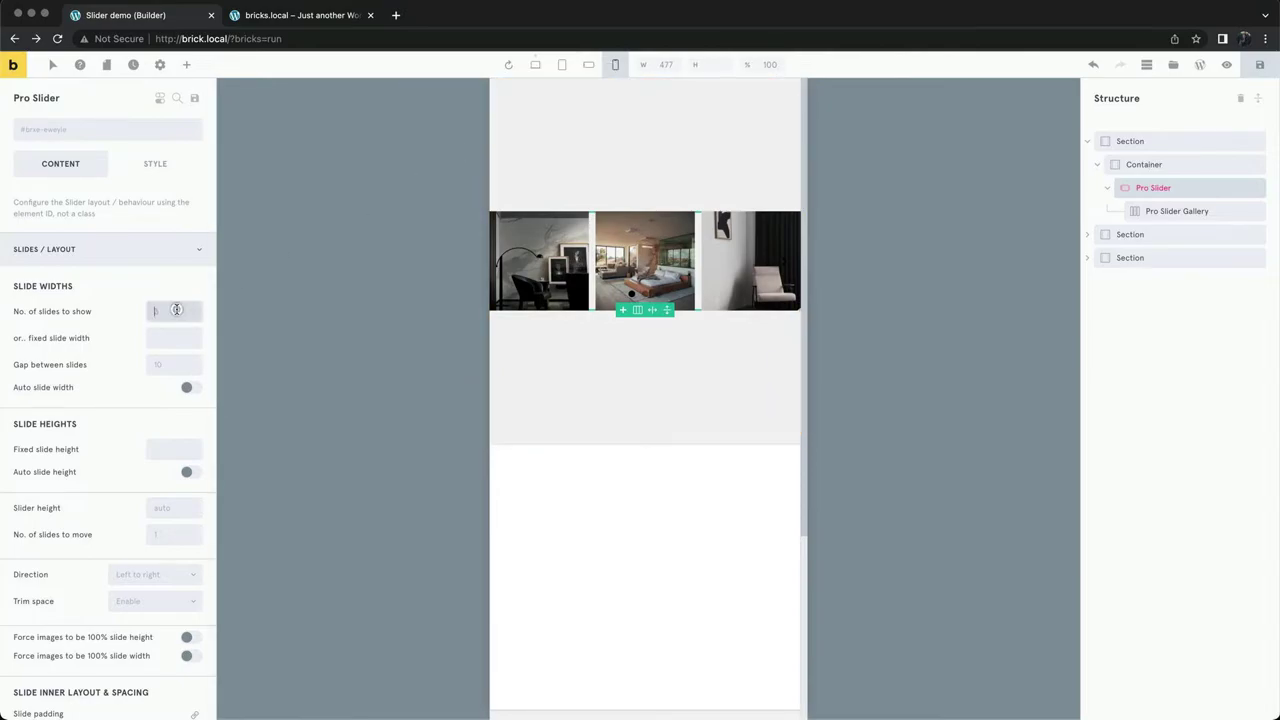
key(BackSpace)
text(2)
click(588, 64)
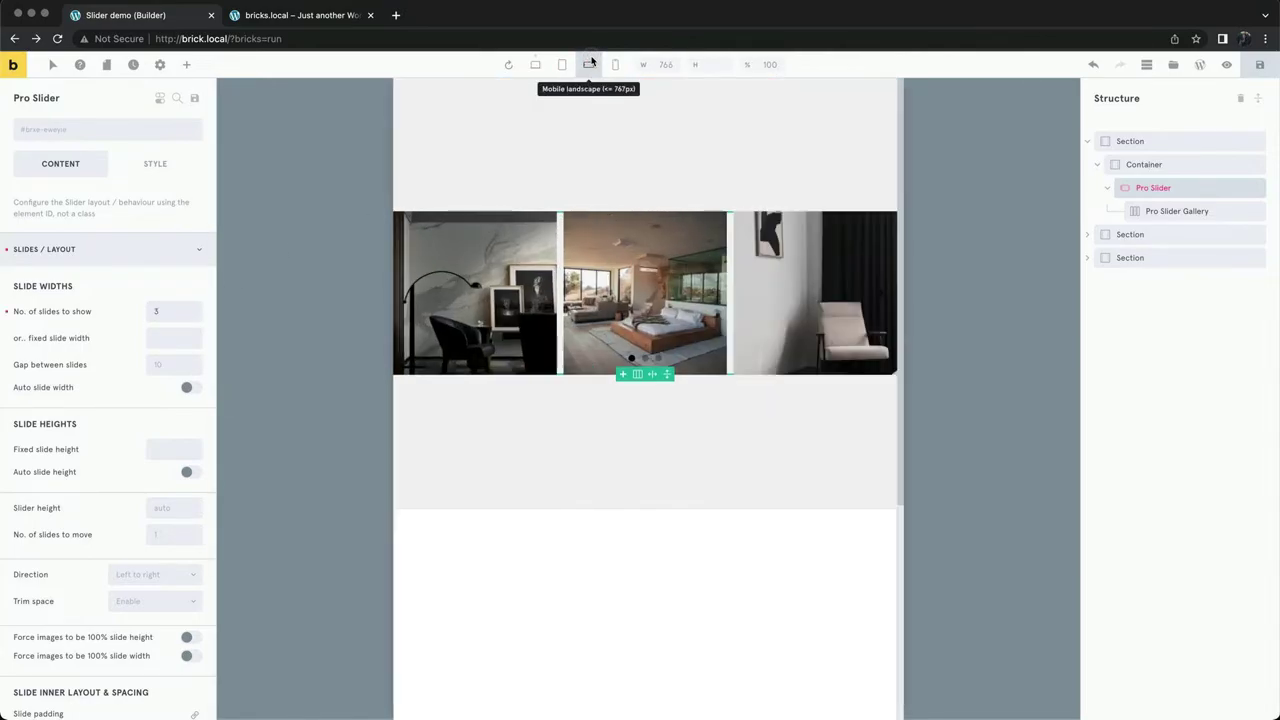
click(558, 68)
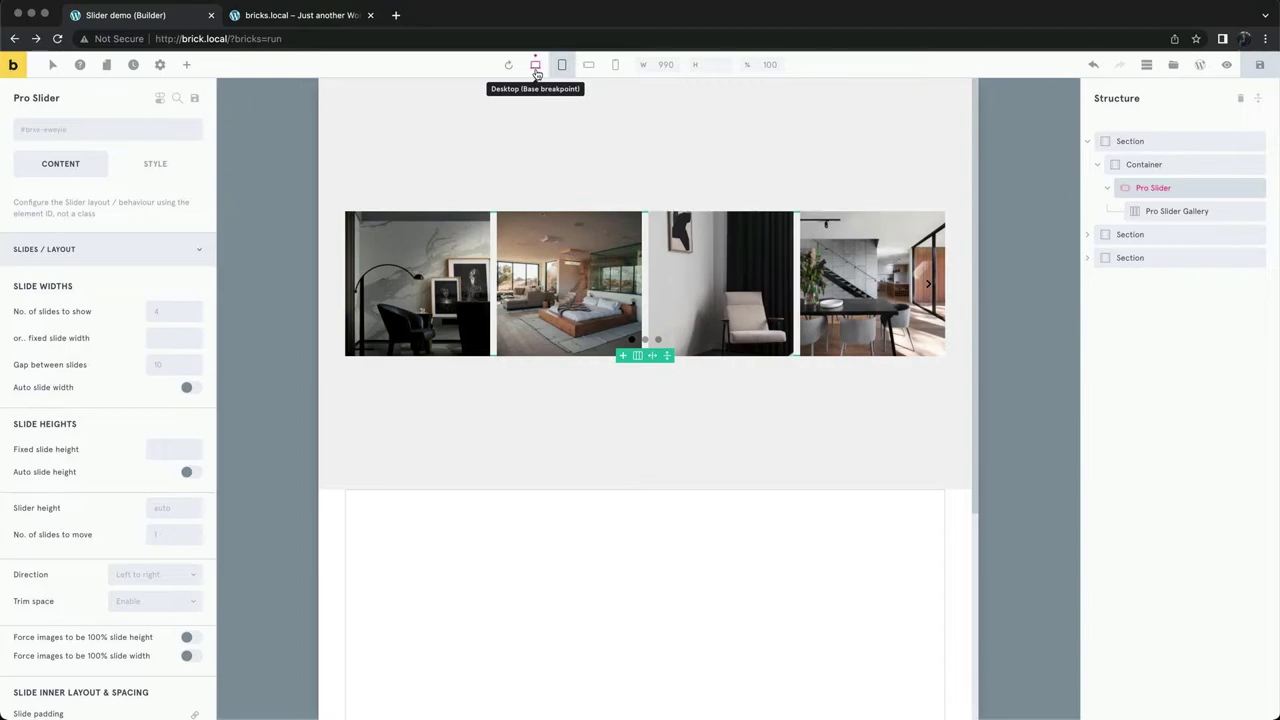
click(536, 66)
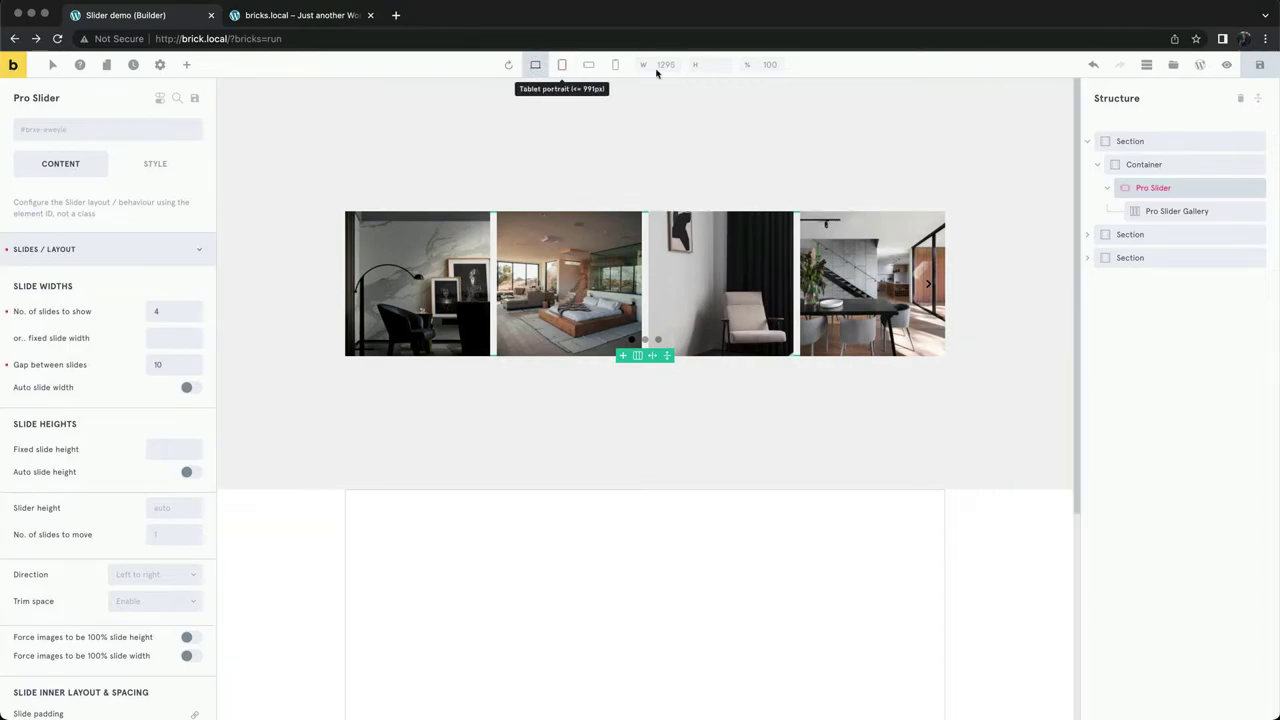
Change the Pro Slider Gallery's image size from Thumbnail to Medium Large (768x0)
click(1130, 207)
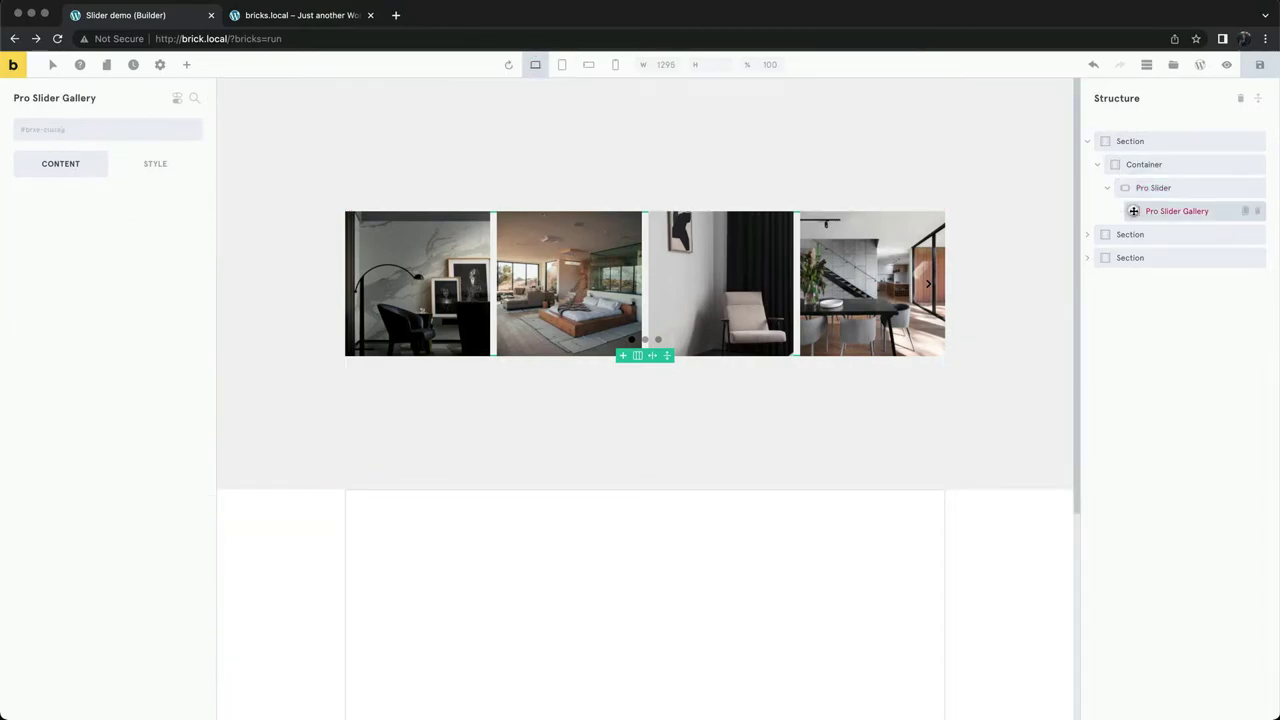
click(194, 281)
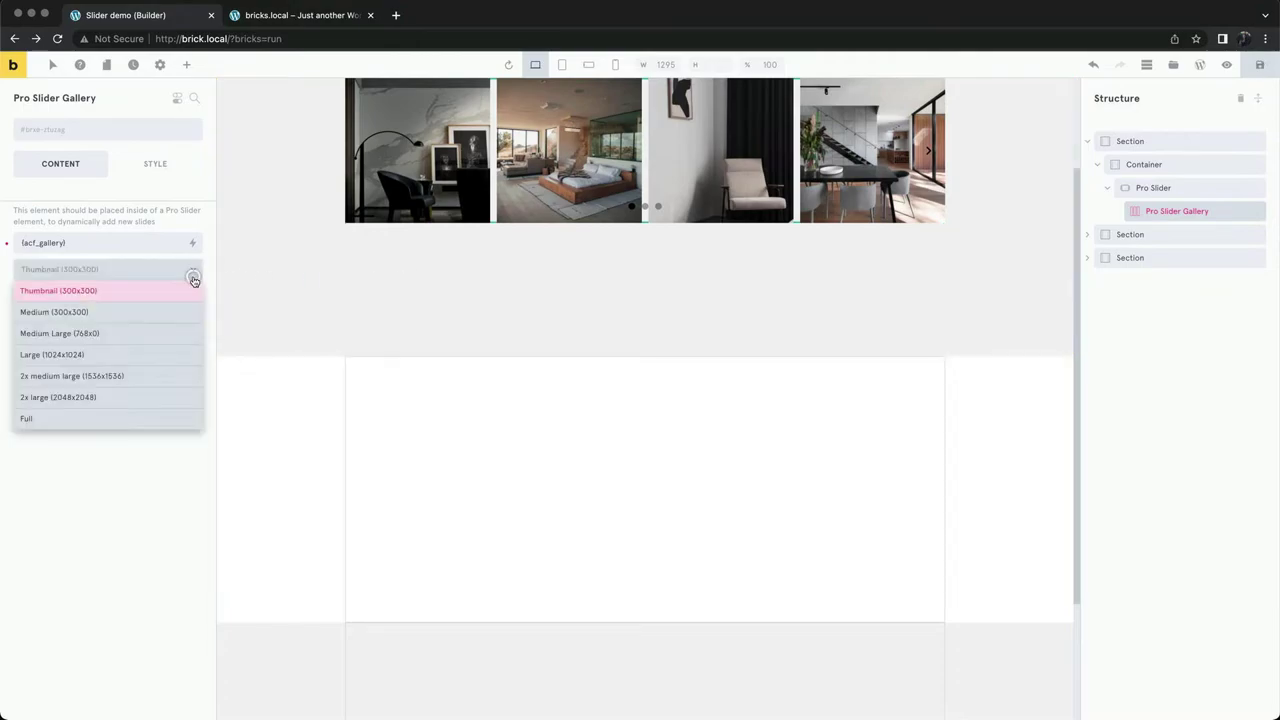
click(128, 337)
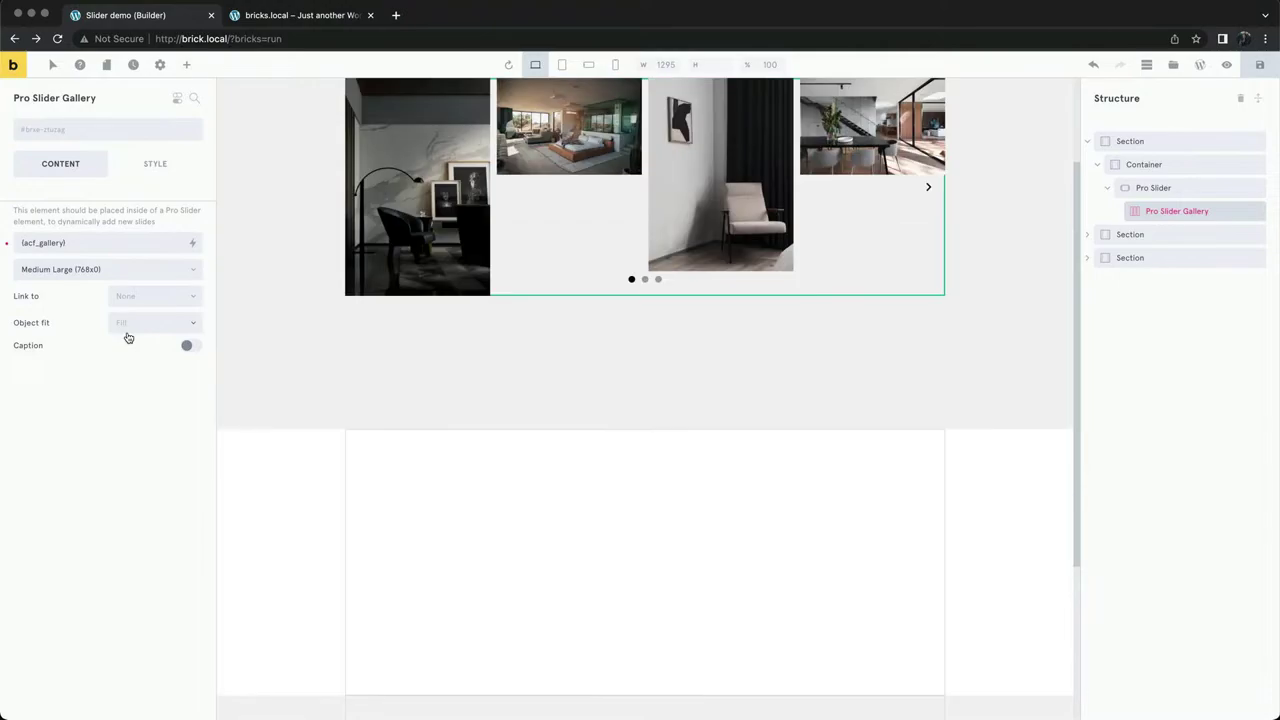
scroll(771, 314, up, 3)
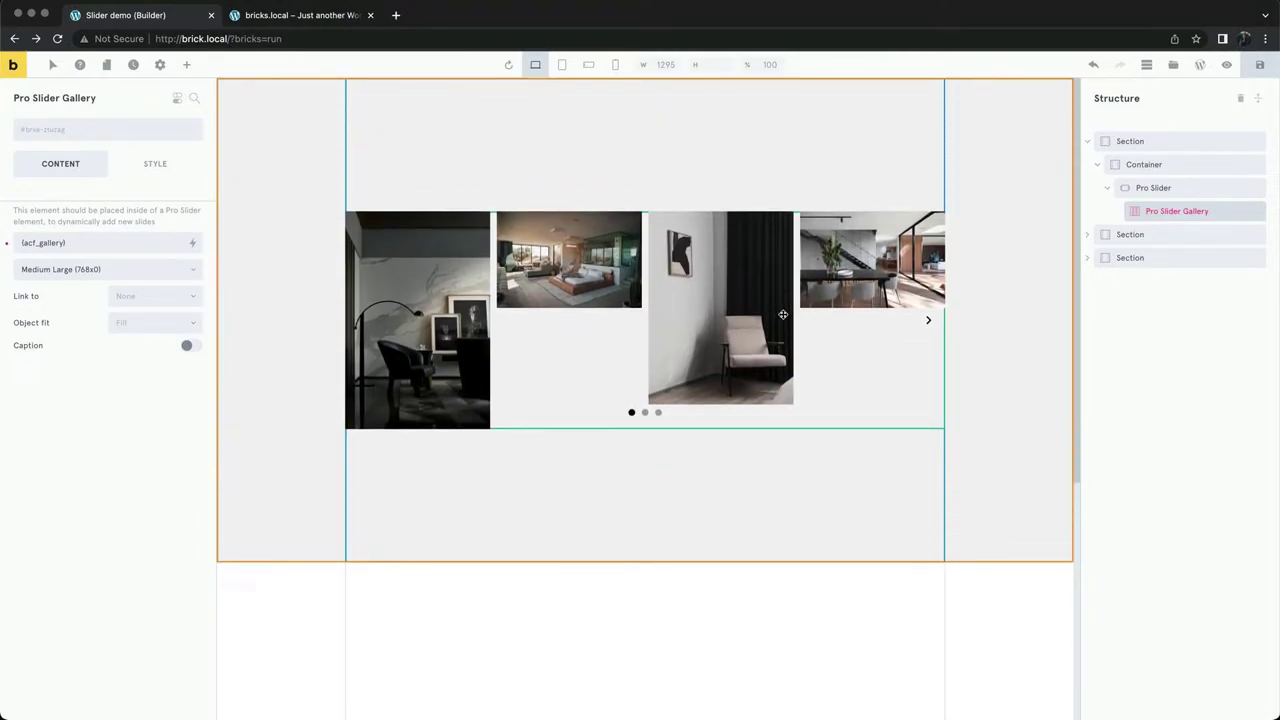
click(1155, 189)
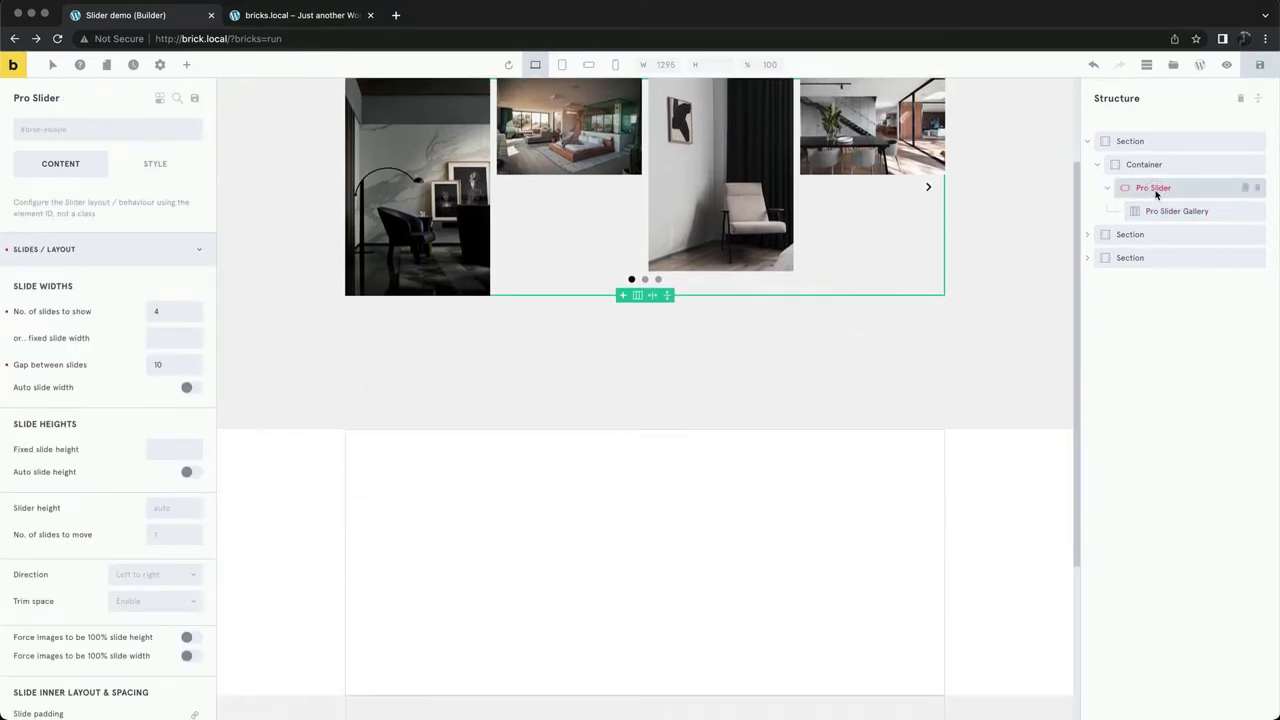
scroll(1057, 231, up, 3)
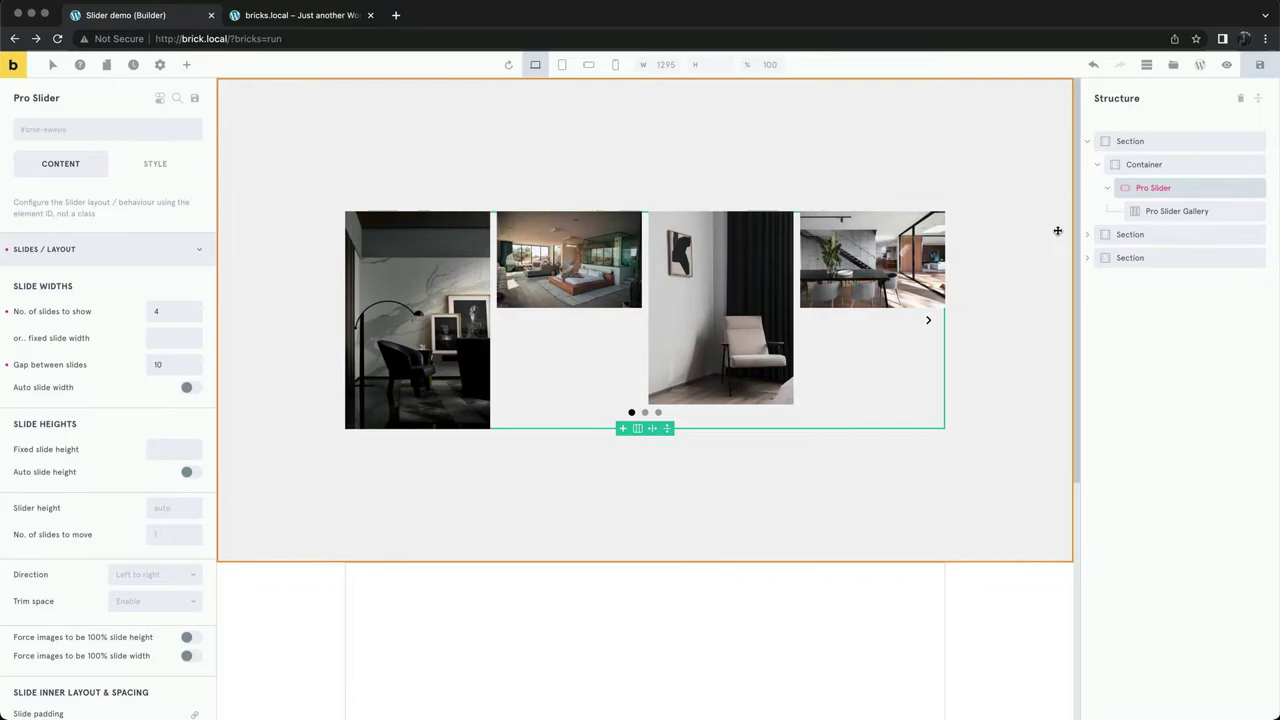
scroll(160, 405, down, 3)
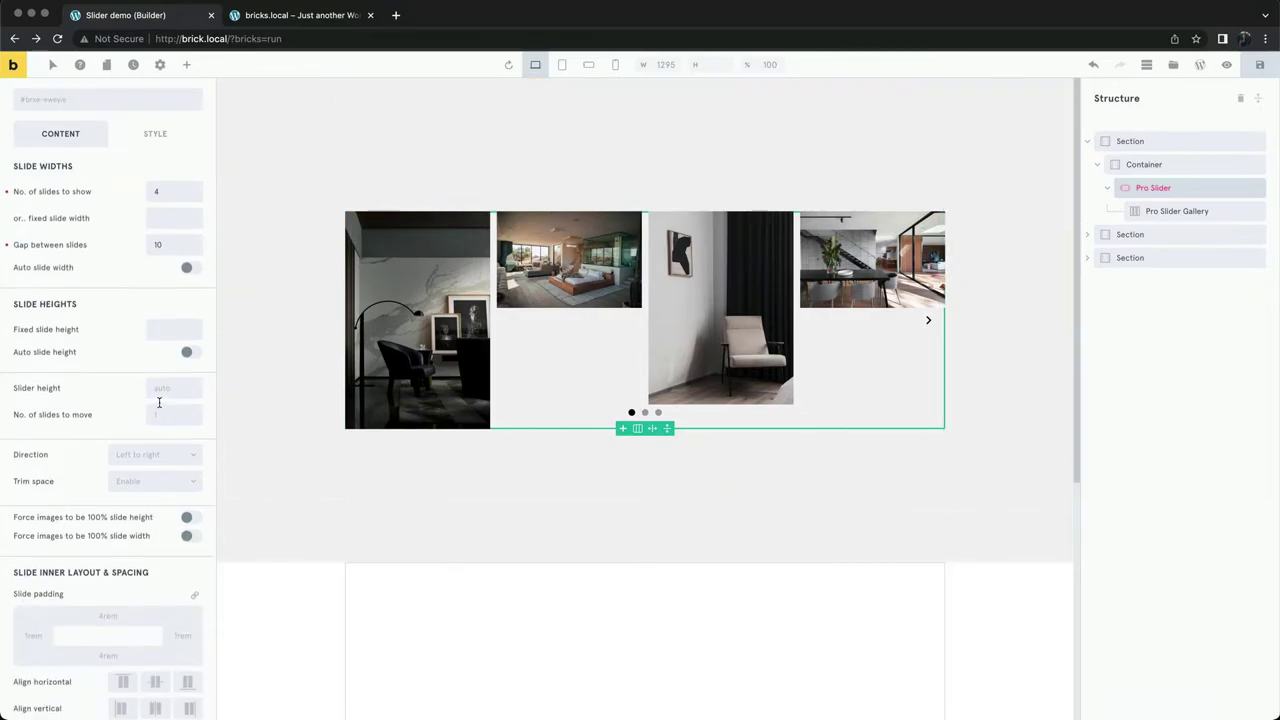
scroll(159, 403, down, 3)
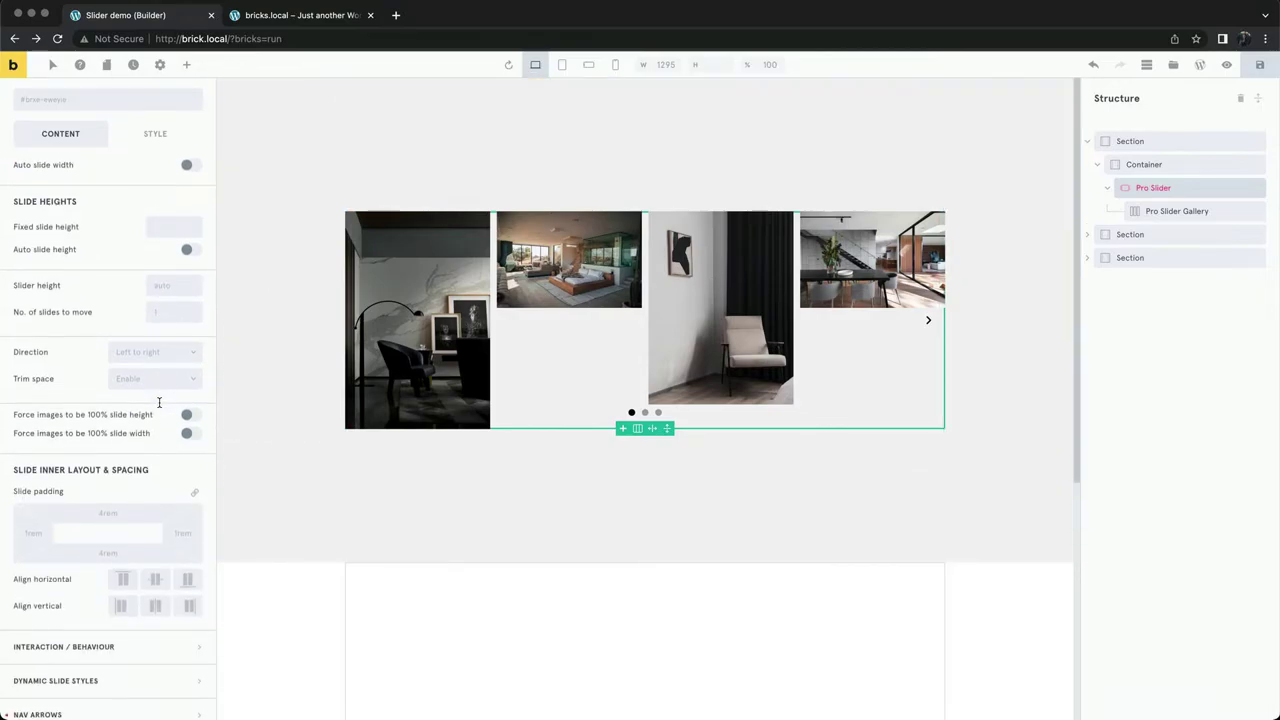
click(156, 563)
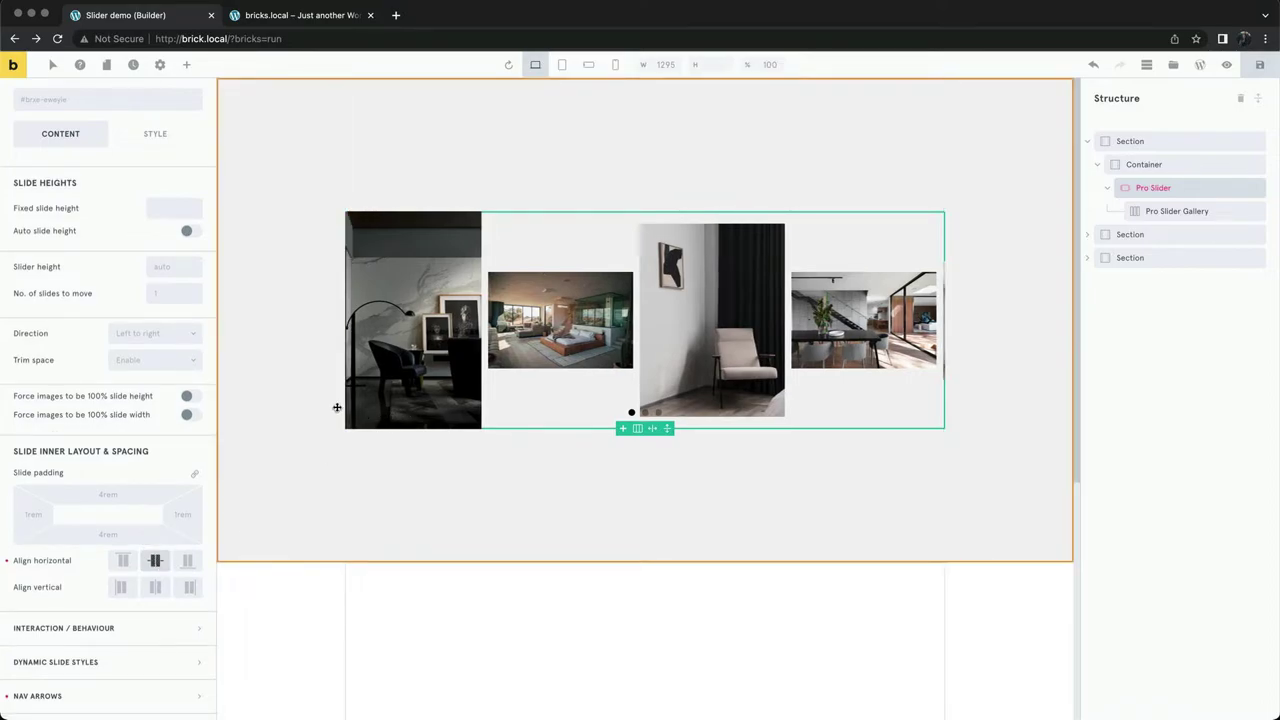
click(8, 563)
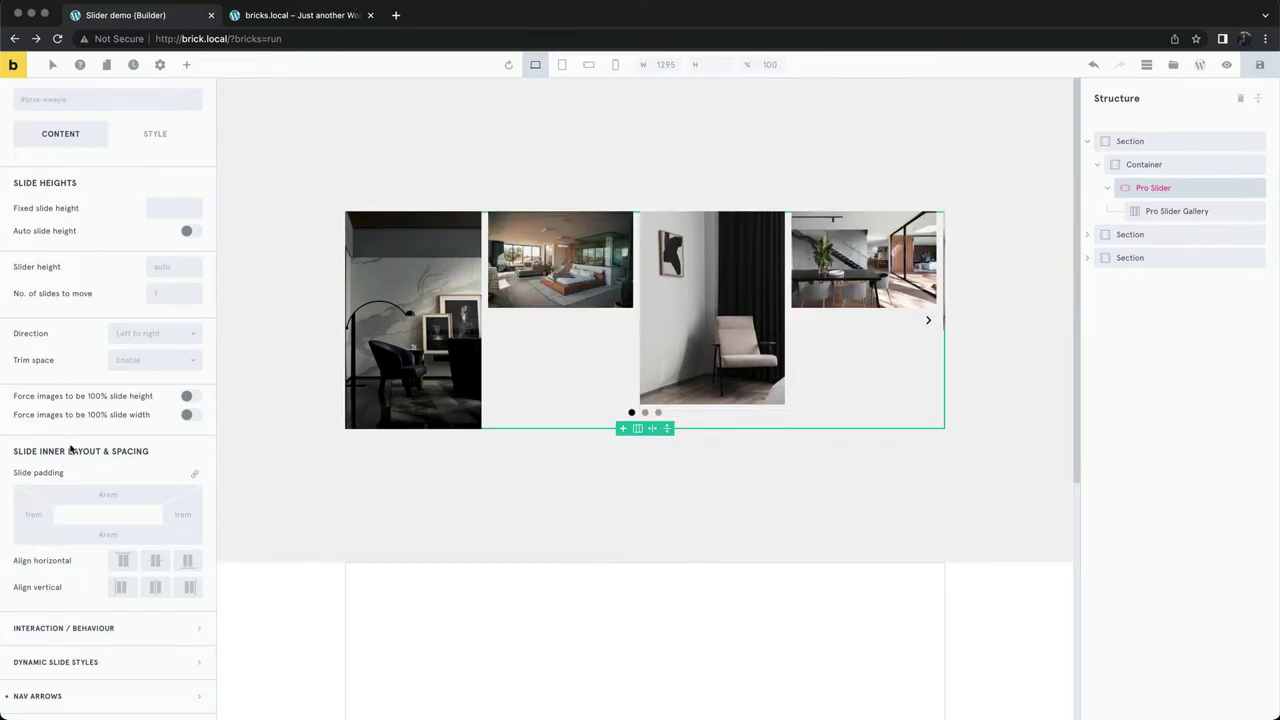
Force images to 100% slide height and set the gallery's Object fit to Cover
click(187, 397)
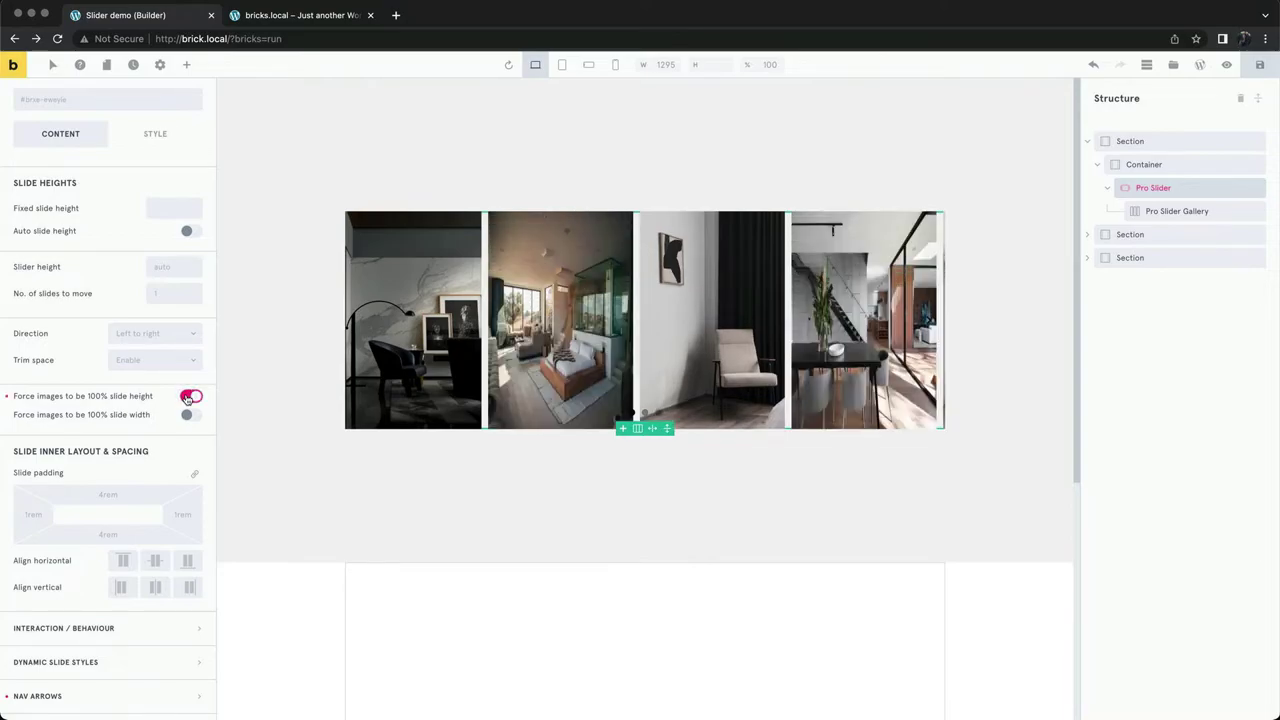
click(1148, 210)
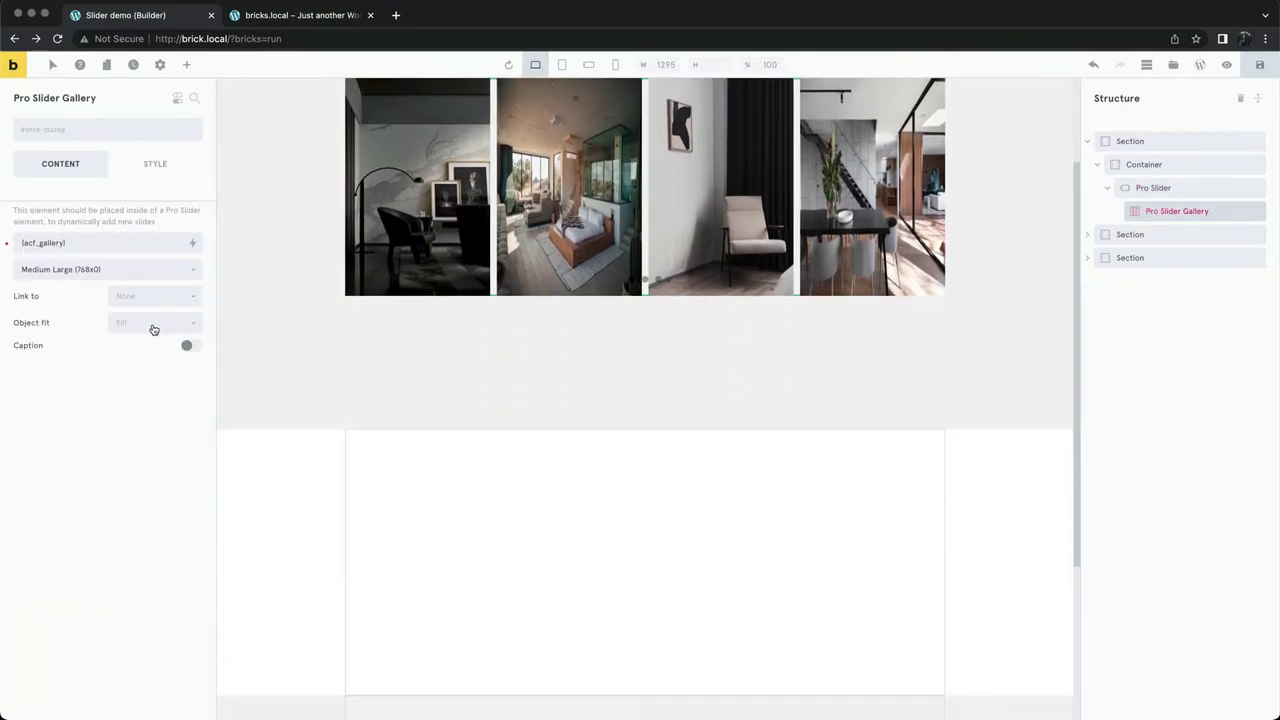
click(150, 328)
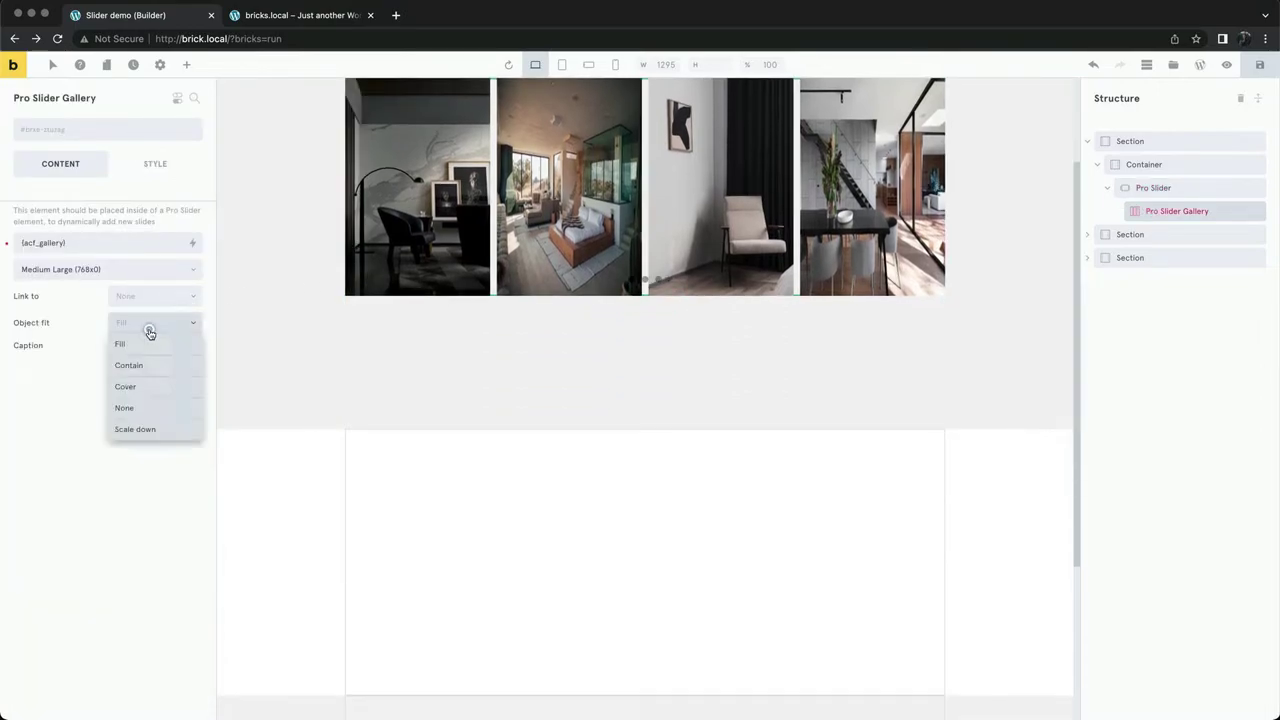
click(150, 385)
scroll(464, 397, up, 2)
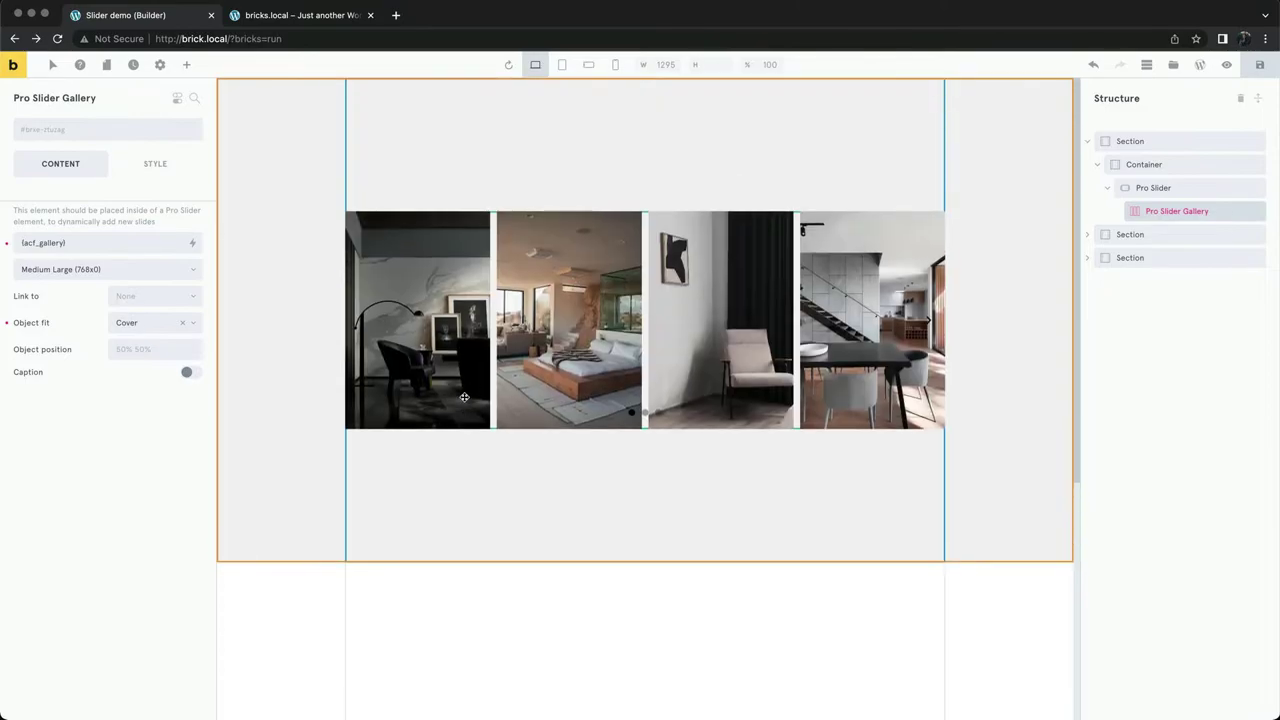
Preview the slider at tablet portrait, mobile landscape and mobile portrait, then back at desktop
click(562, 65)
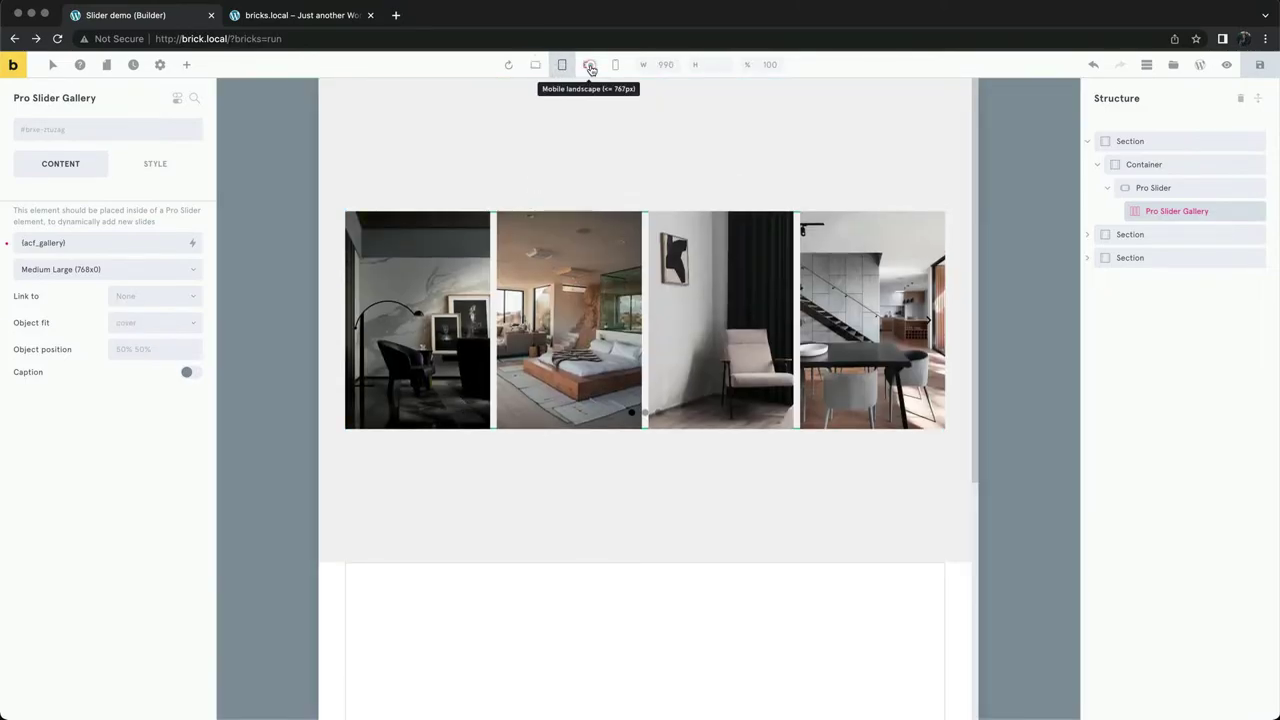
click(589, 65)
click(612, 64)
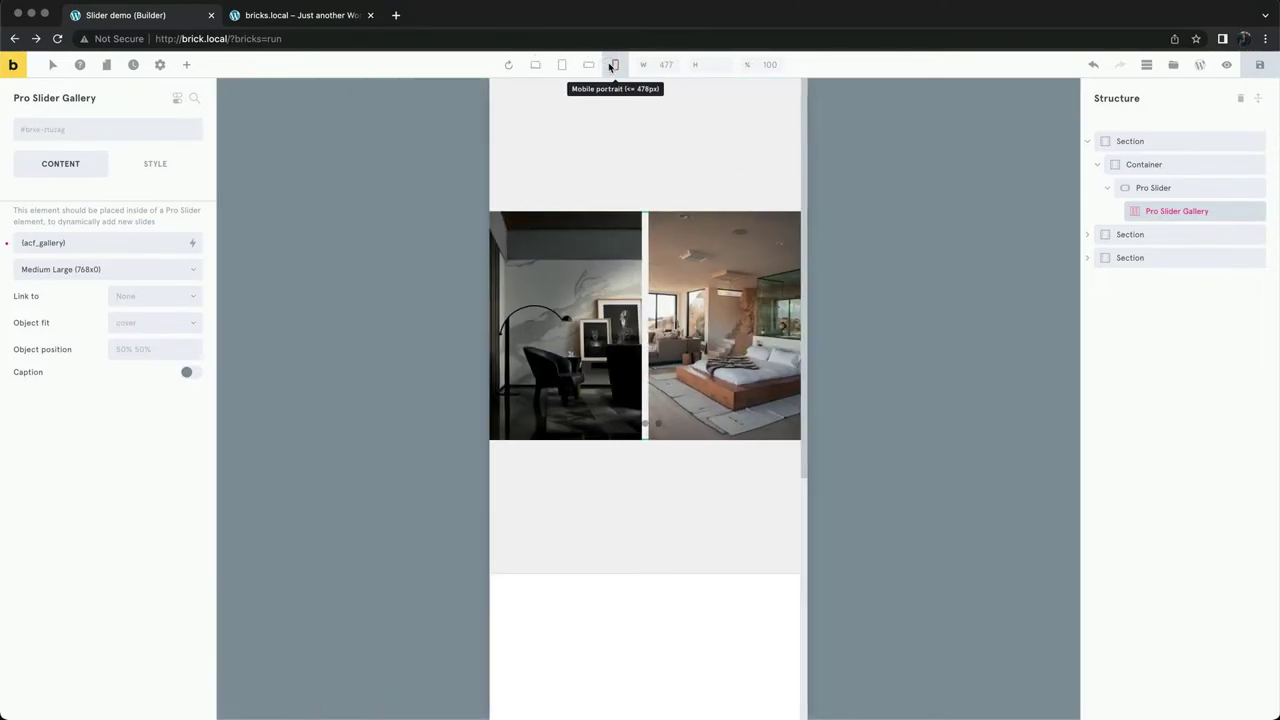
click(590, 65)
click(562, 65)
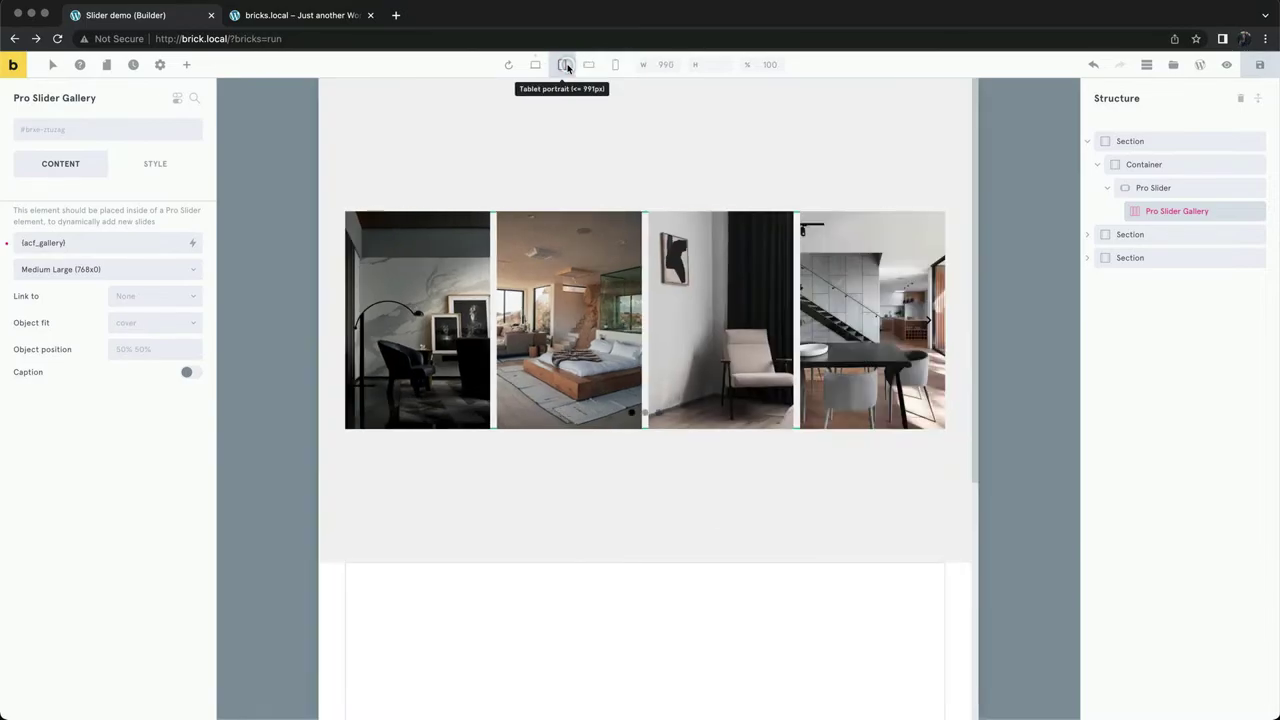
click(536, 66)
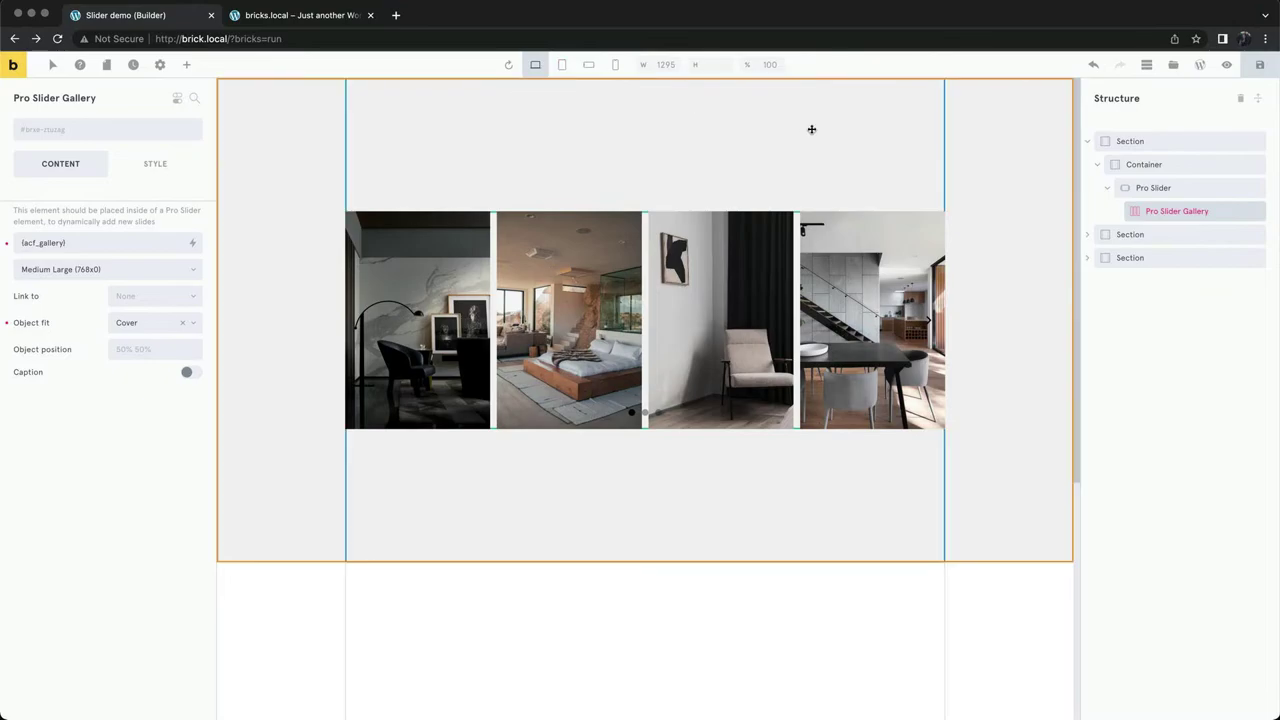
Duplicate the Pro Slider and move the copy into the second section's container
click(1162, 187)
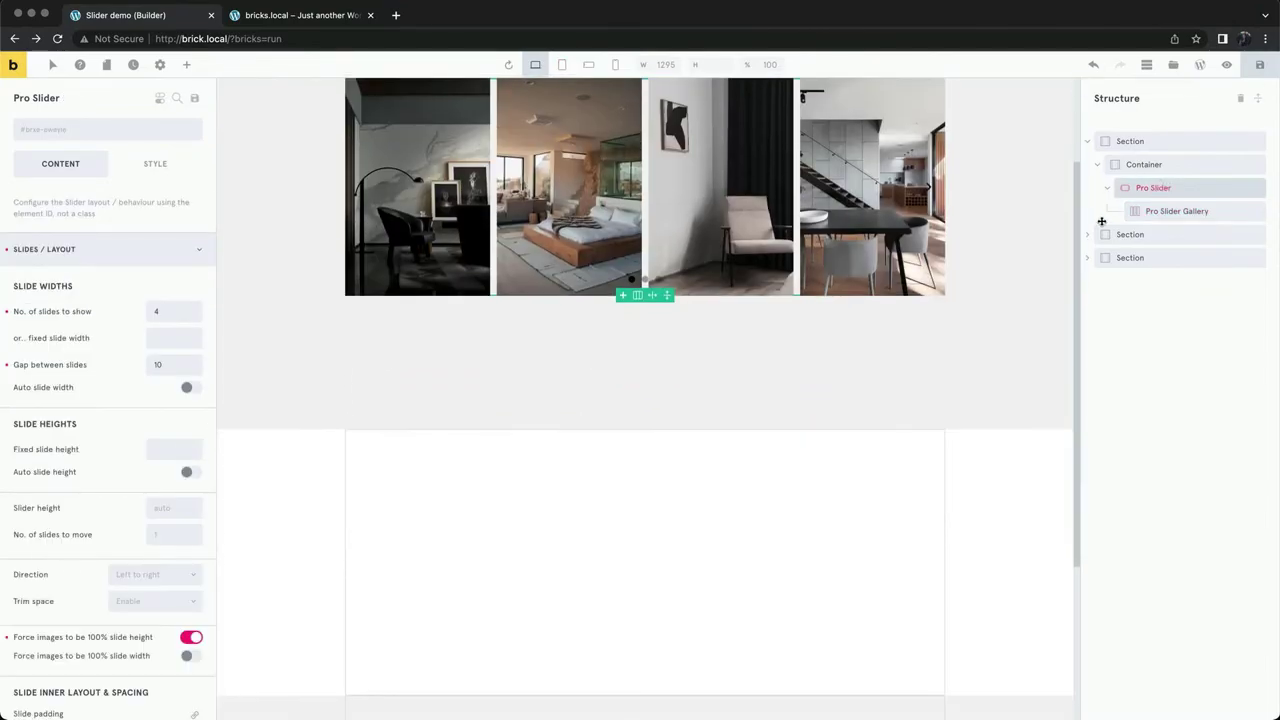
click(1088, 235)
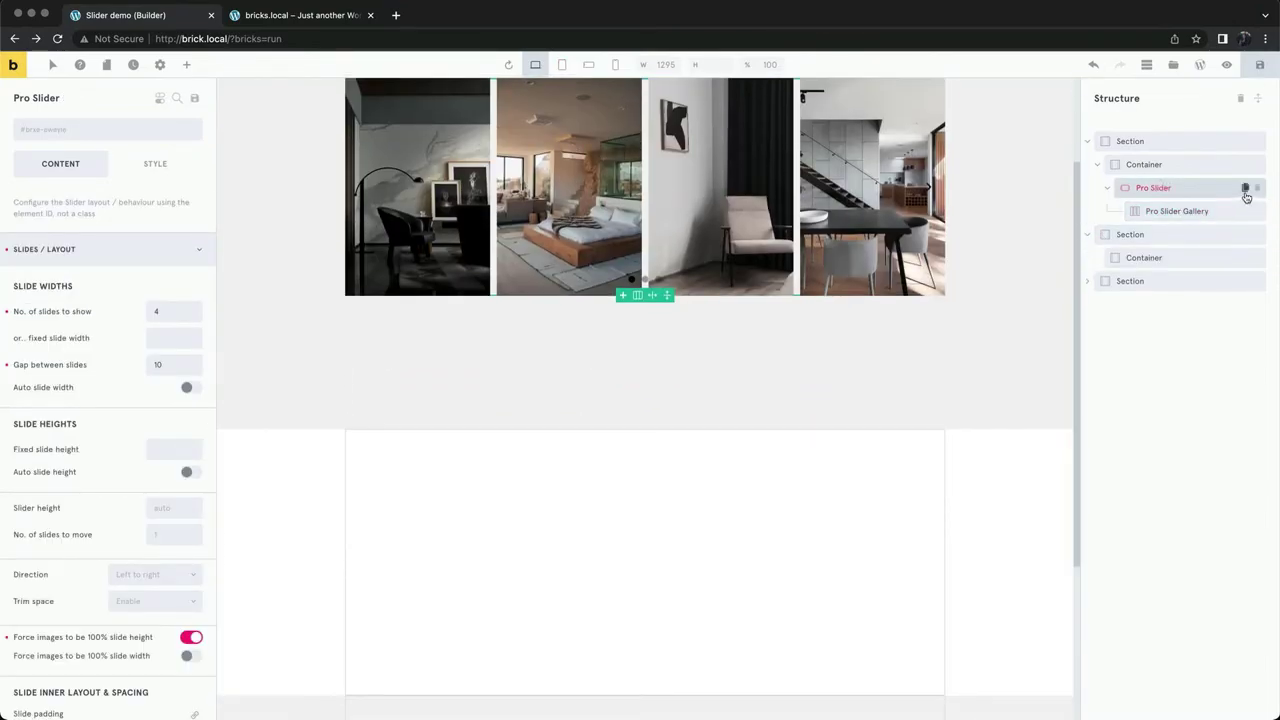
click(1245, 190)
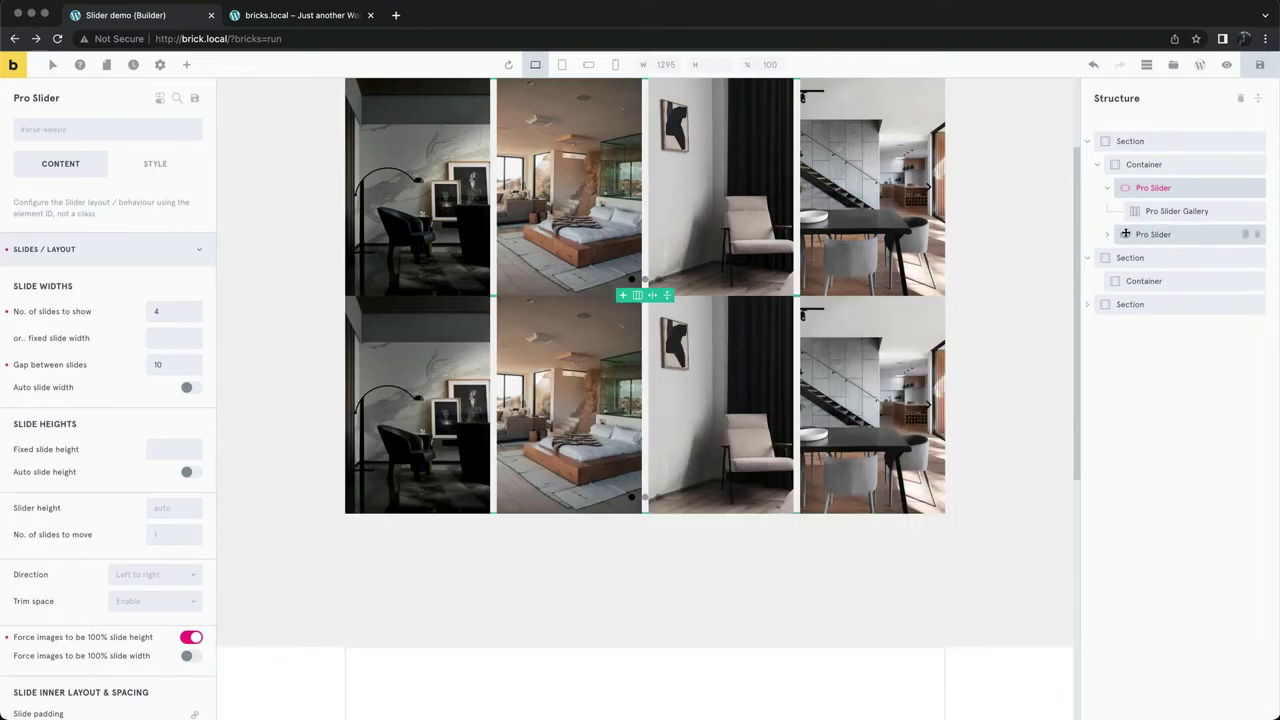
drag(1140, 272, 1138, 289)
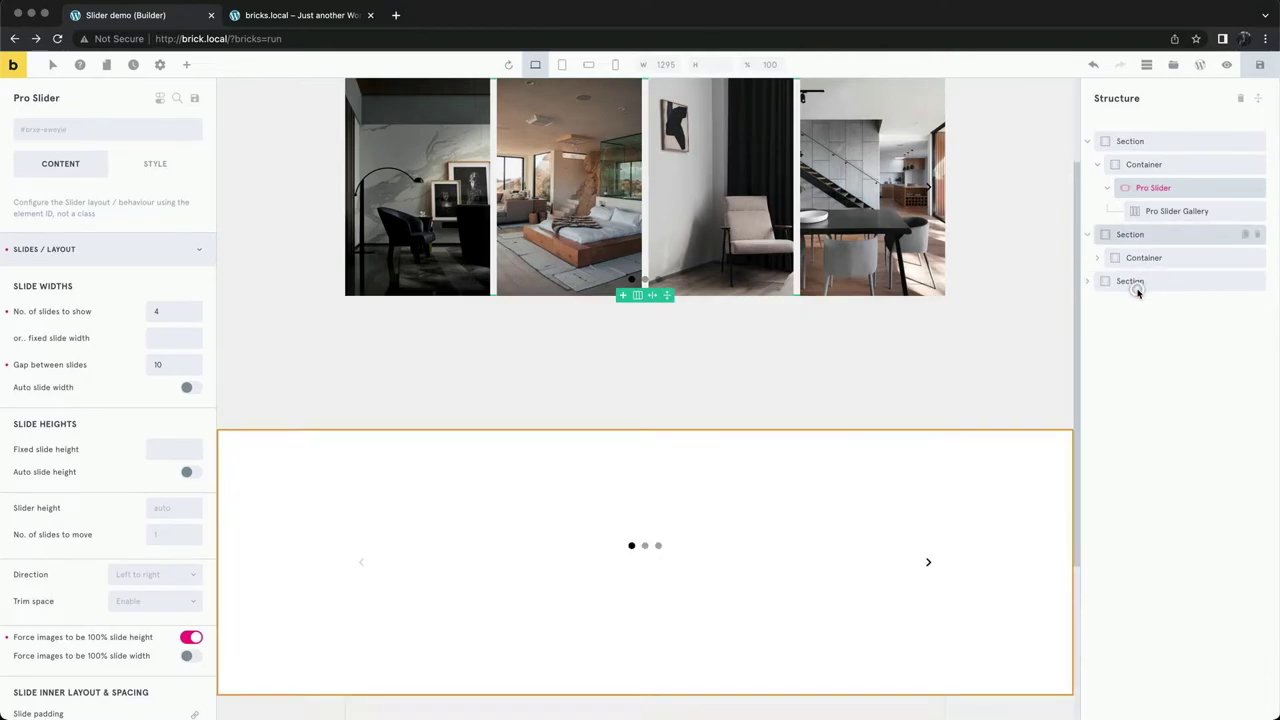
scroll(1026, 314, down, 3)
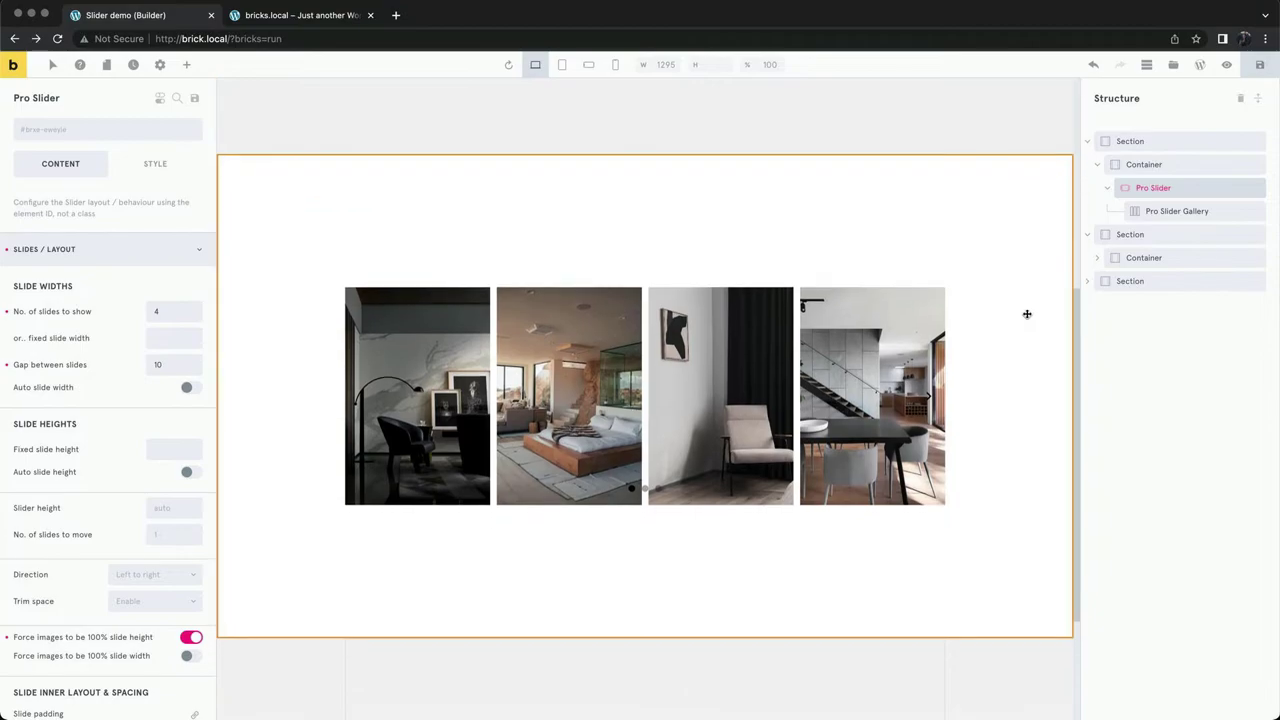
On the copy, clear the gallery's Object fit and the slider's Force 100% height, gap and slide count
click(1095, 260)
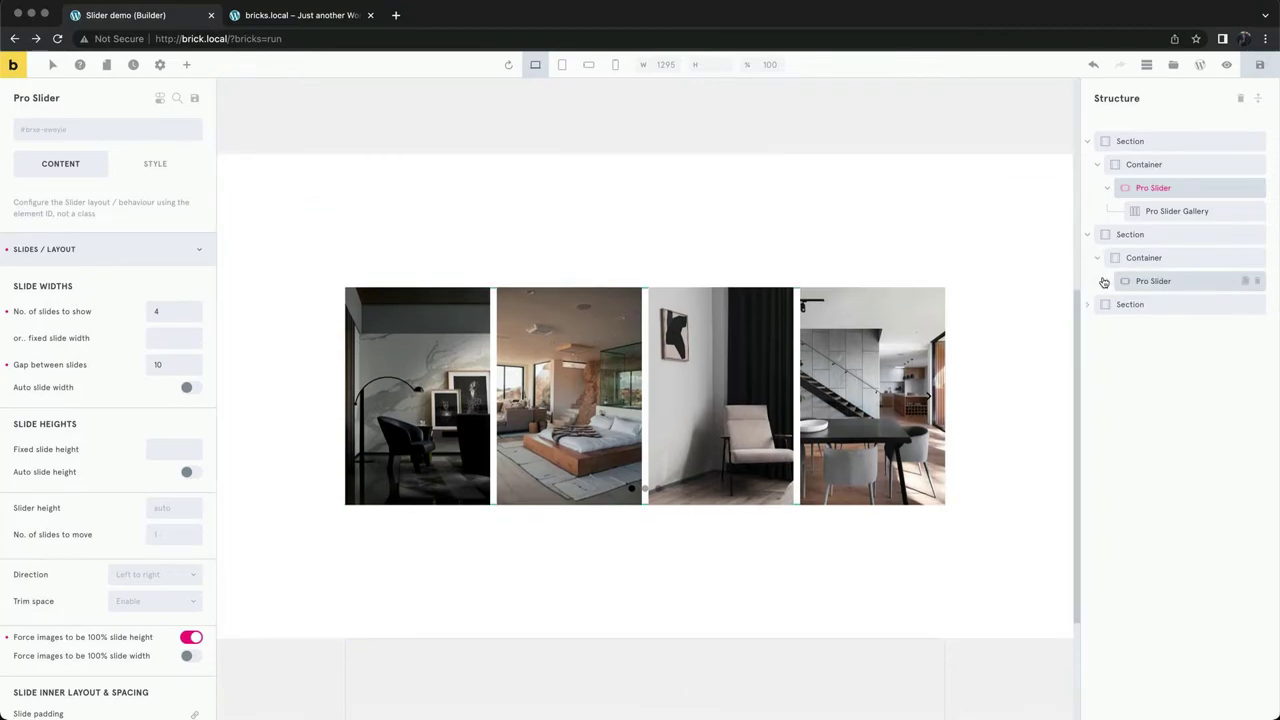
click(1104, 281)
click(1175, 304)
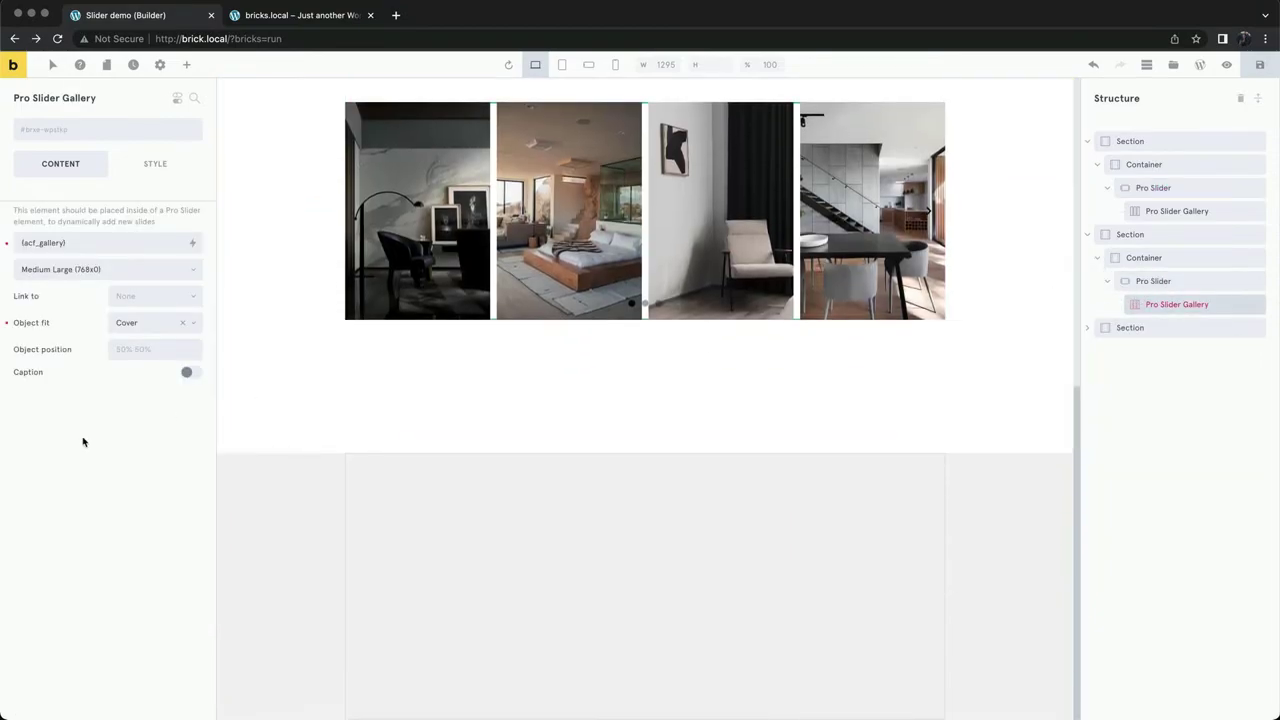
click(7, 322)
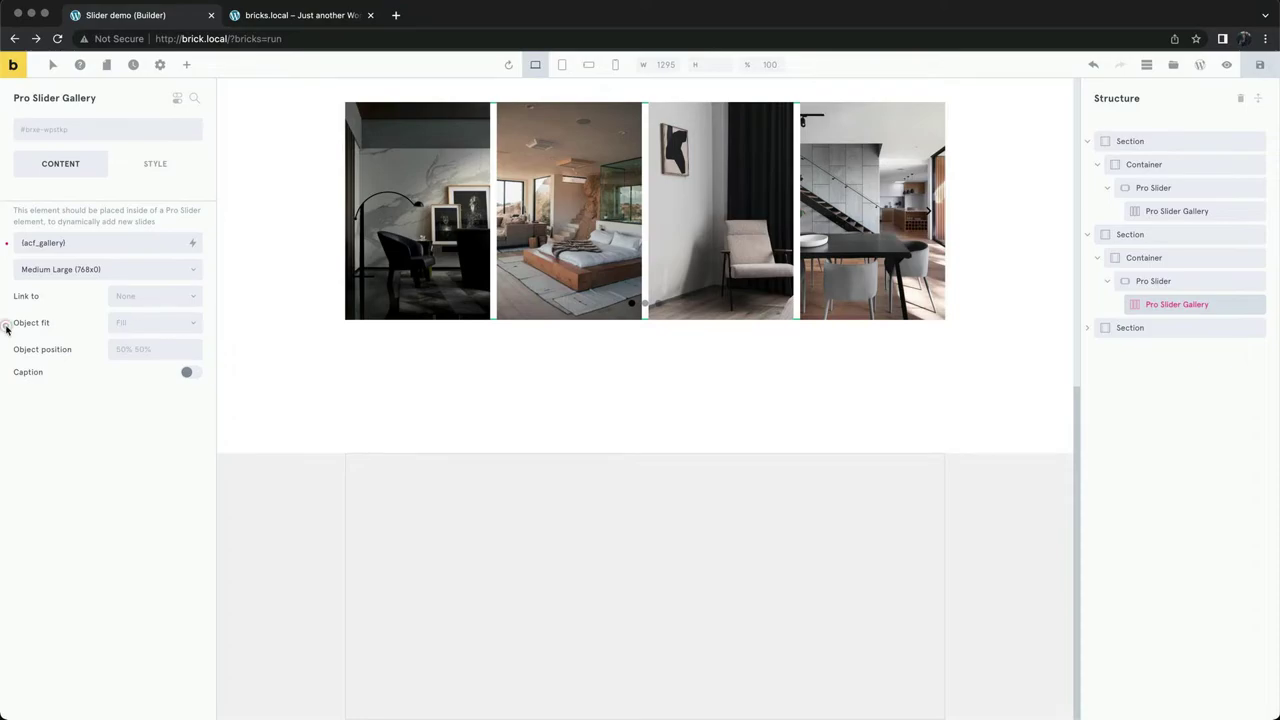
click(1160, 281)
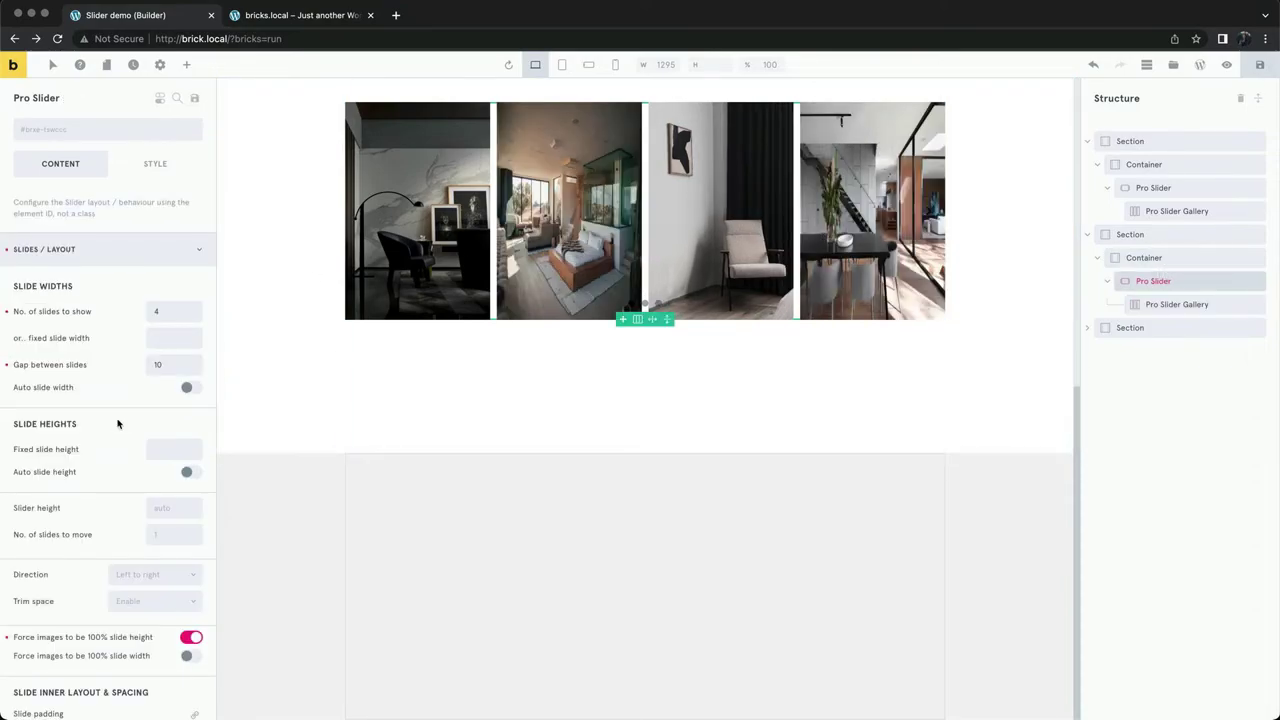
click(186, 636)
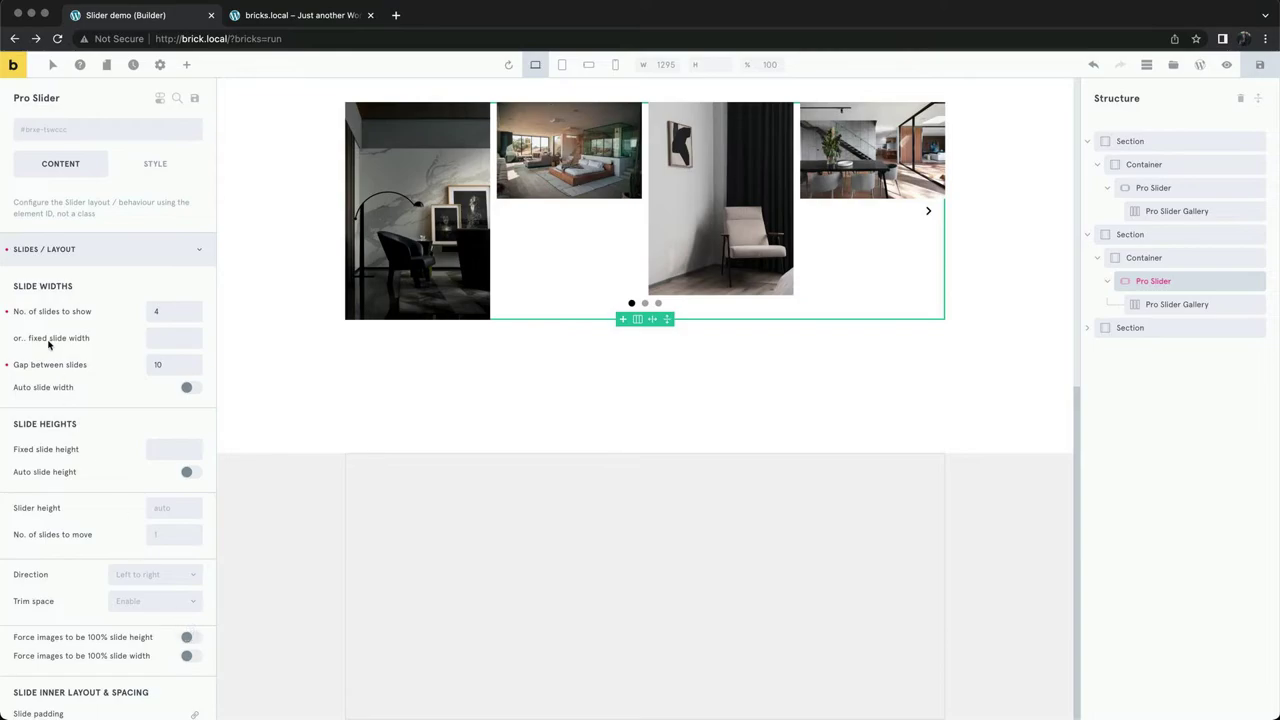
click(7, 365)
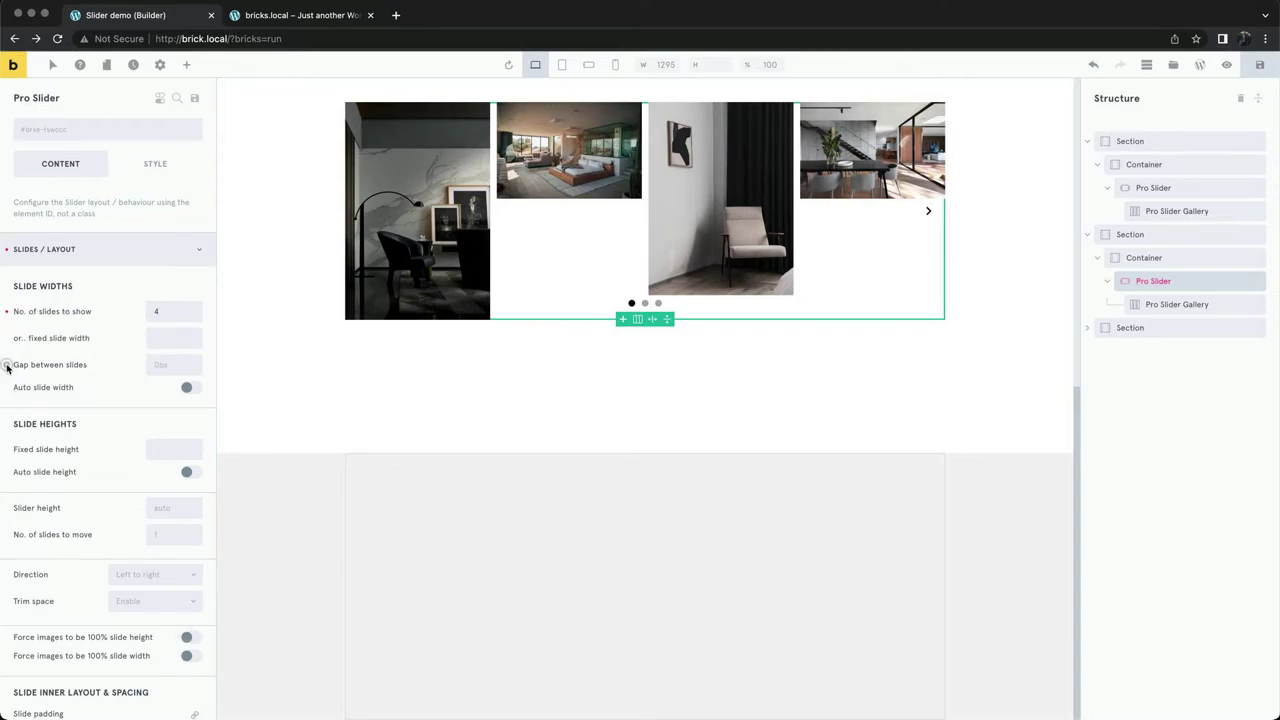
click(7, 312)
Set Fixed slide height to 350px and force images to be 100% slide height
scroll(117, 318, down, 1)
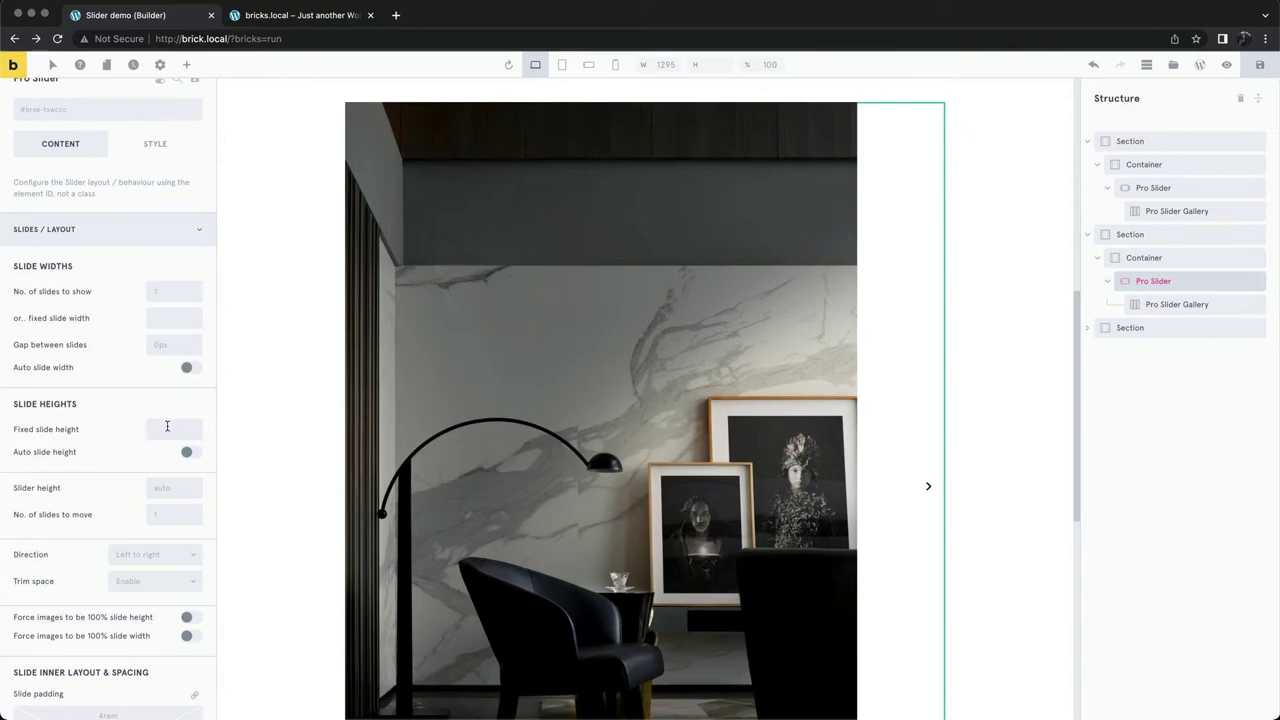
click(167, 427)
text(3)
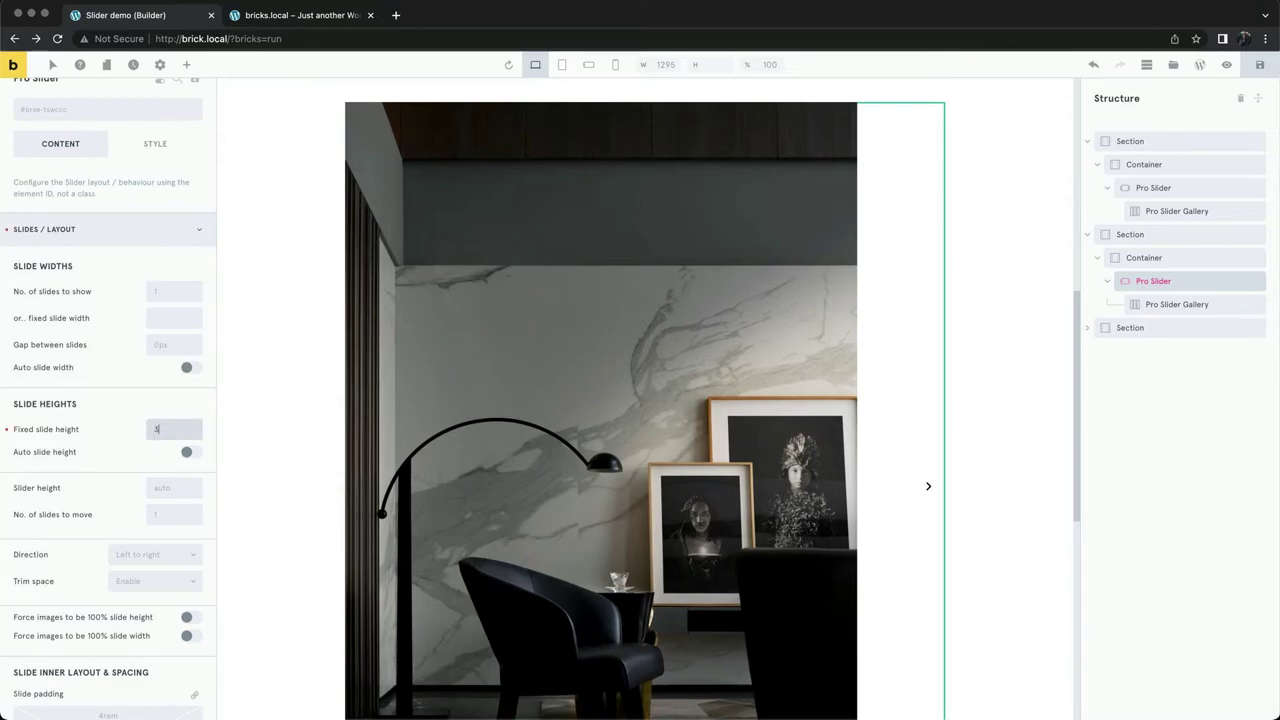
text(50px)
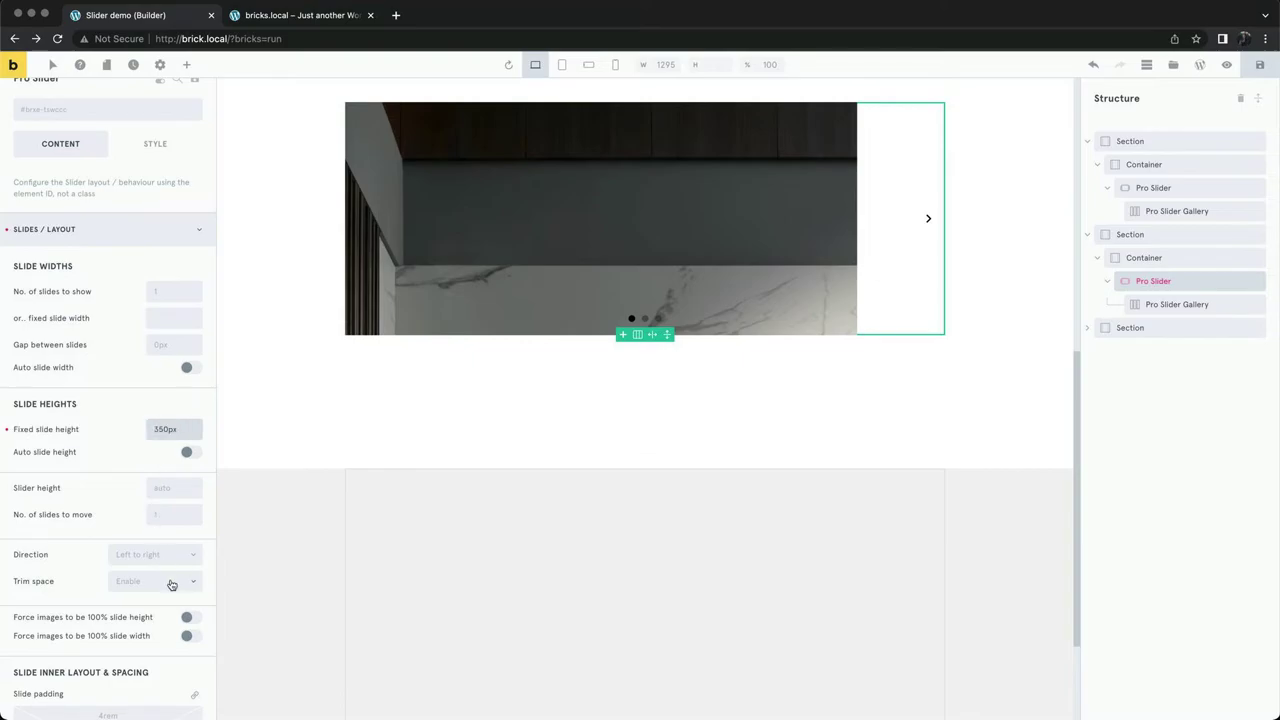
click(195, 622)
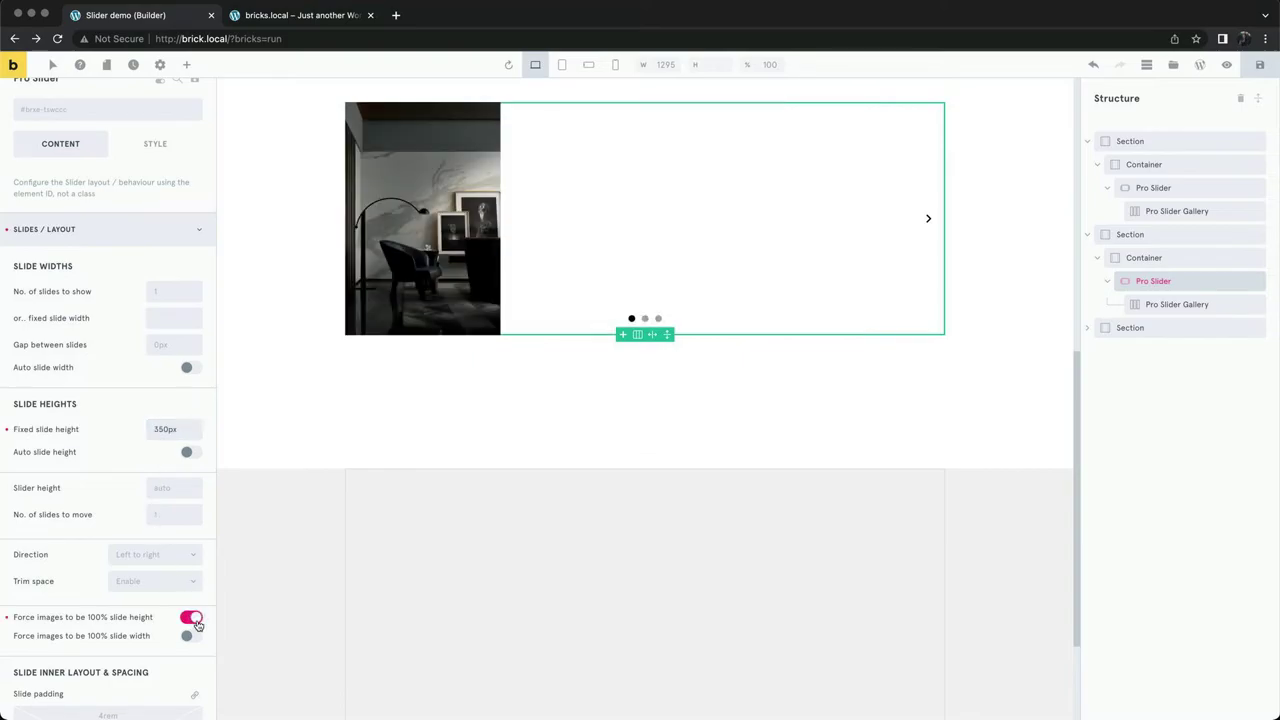
scroll(291, 415, up, 2)
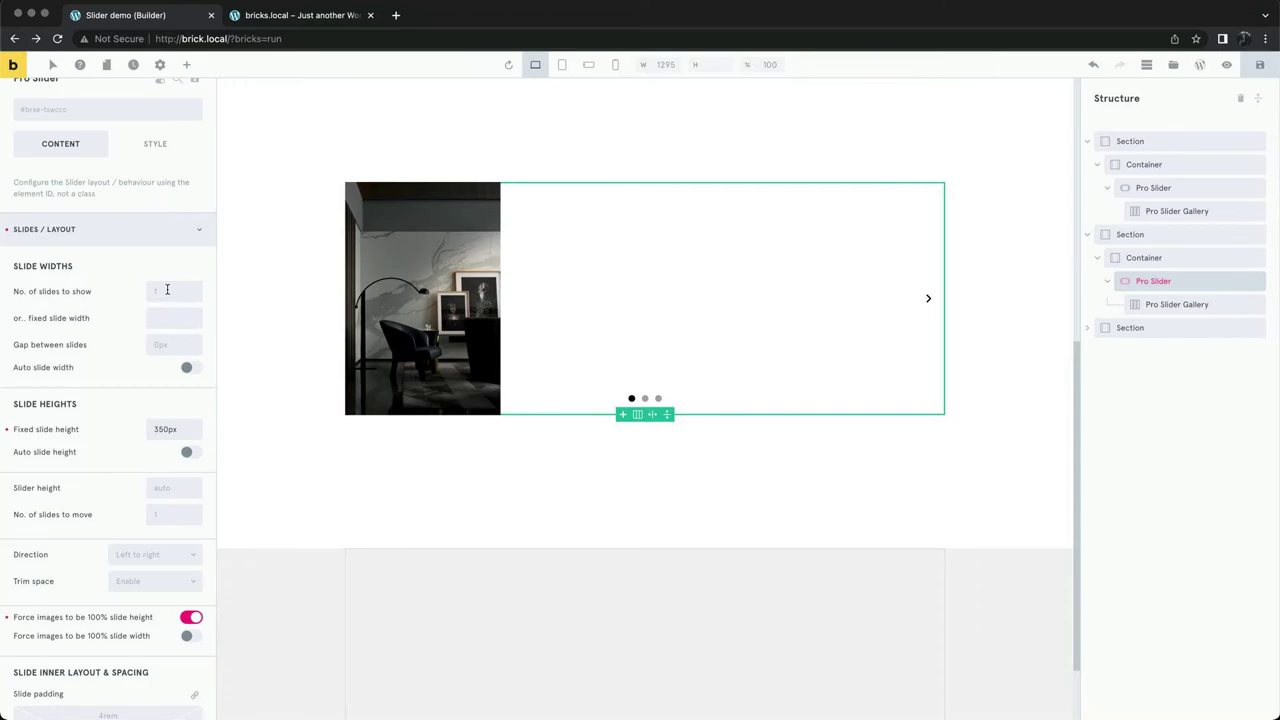
mouse_move(71, 370)
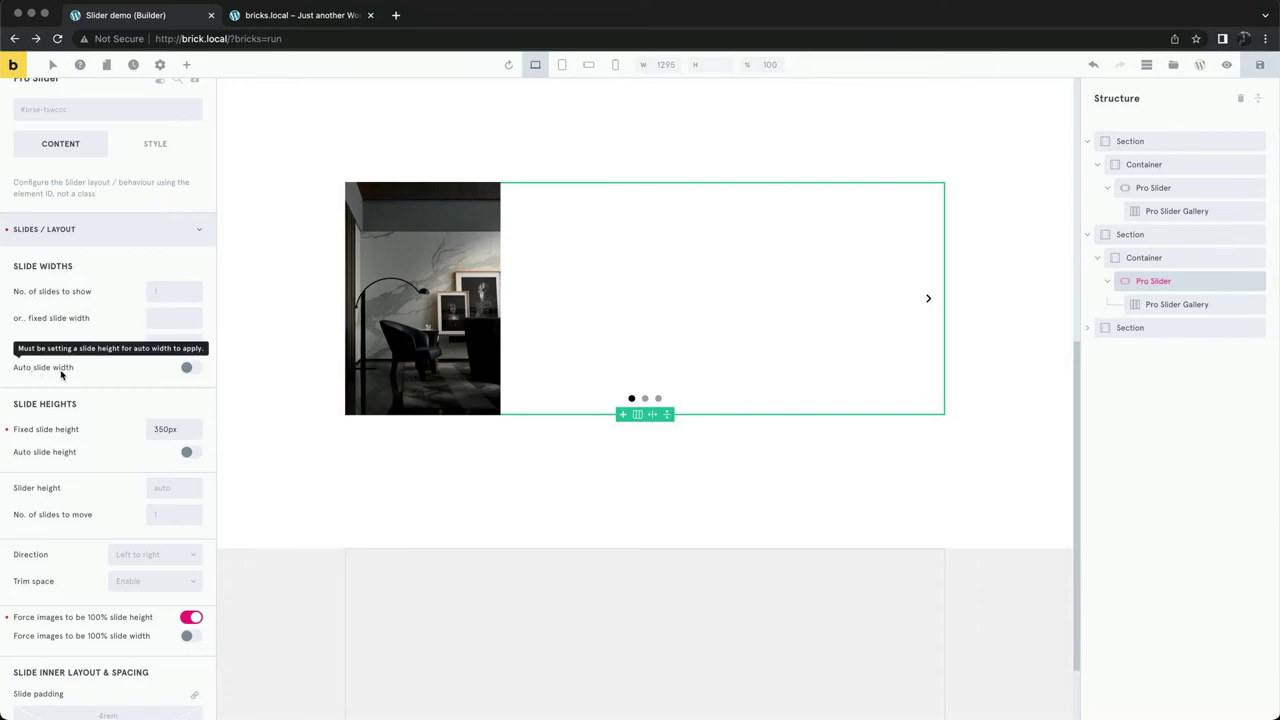
Turn on Auto slide width with a 10px gap between slides, then save the page
click(190, 368)
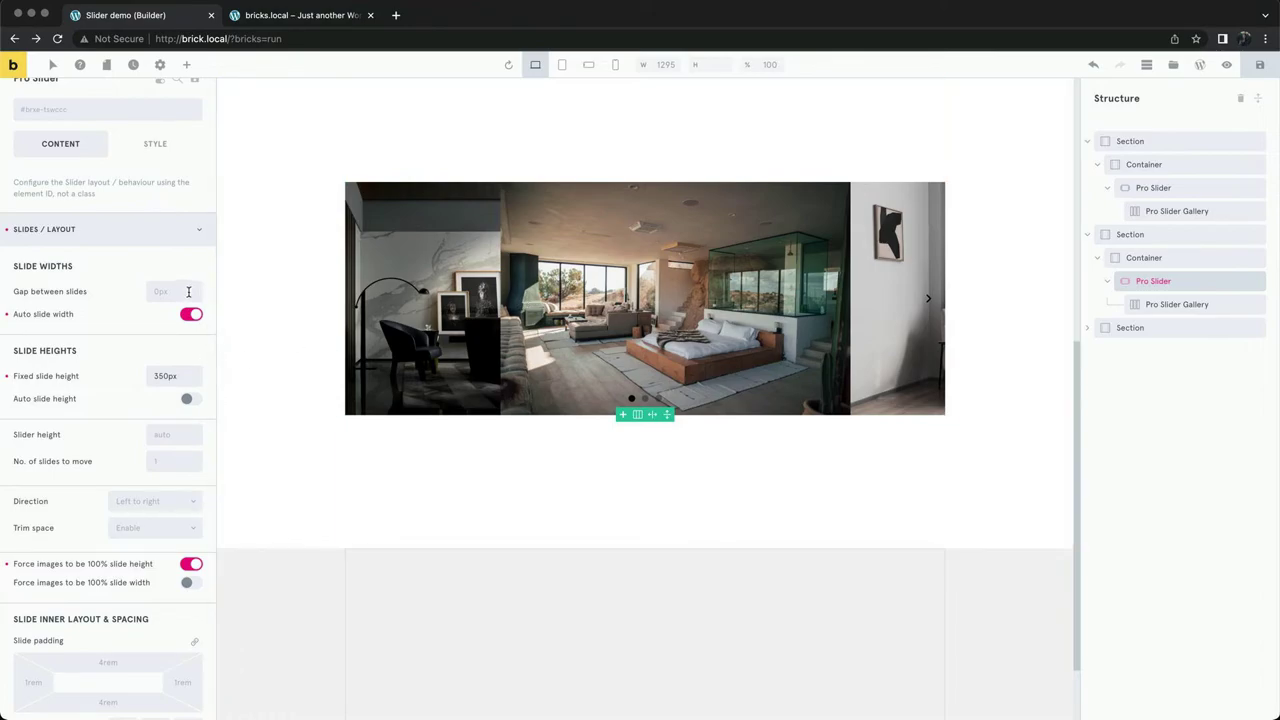
click(188, 291)
text(10px)
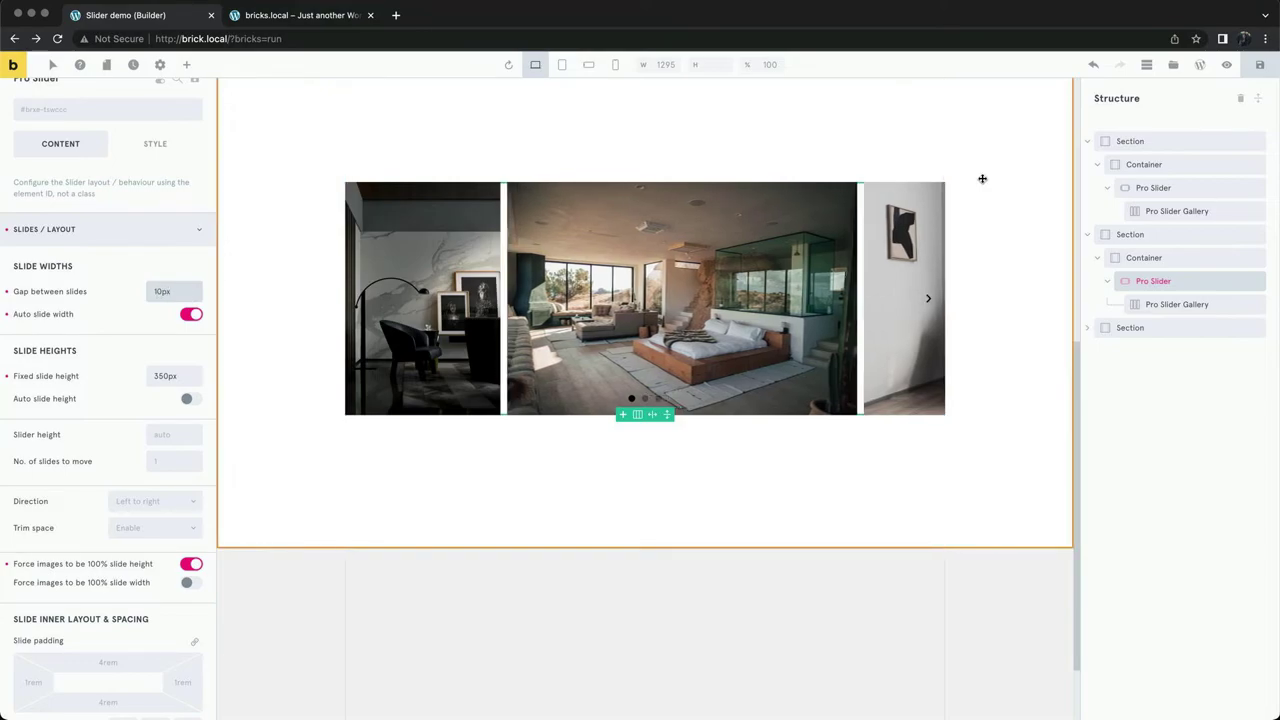
click(1259, 70)
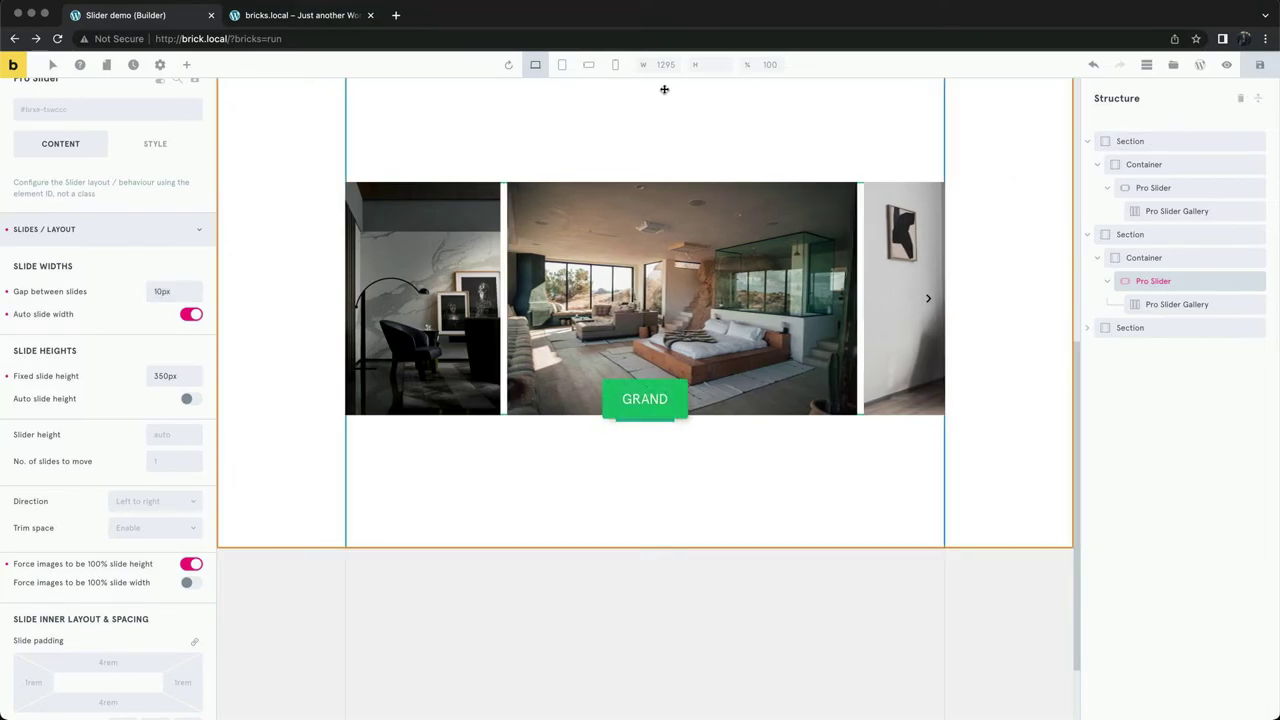
Reload the front-end page in the live site tab
click(327, 19)
click(324, 34)
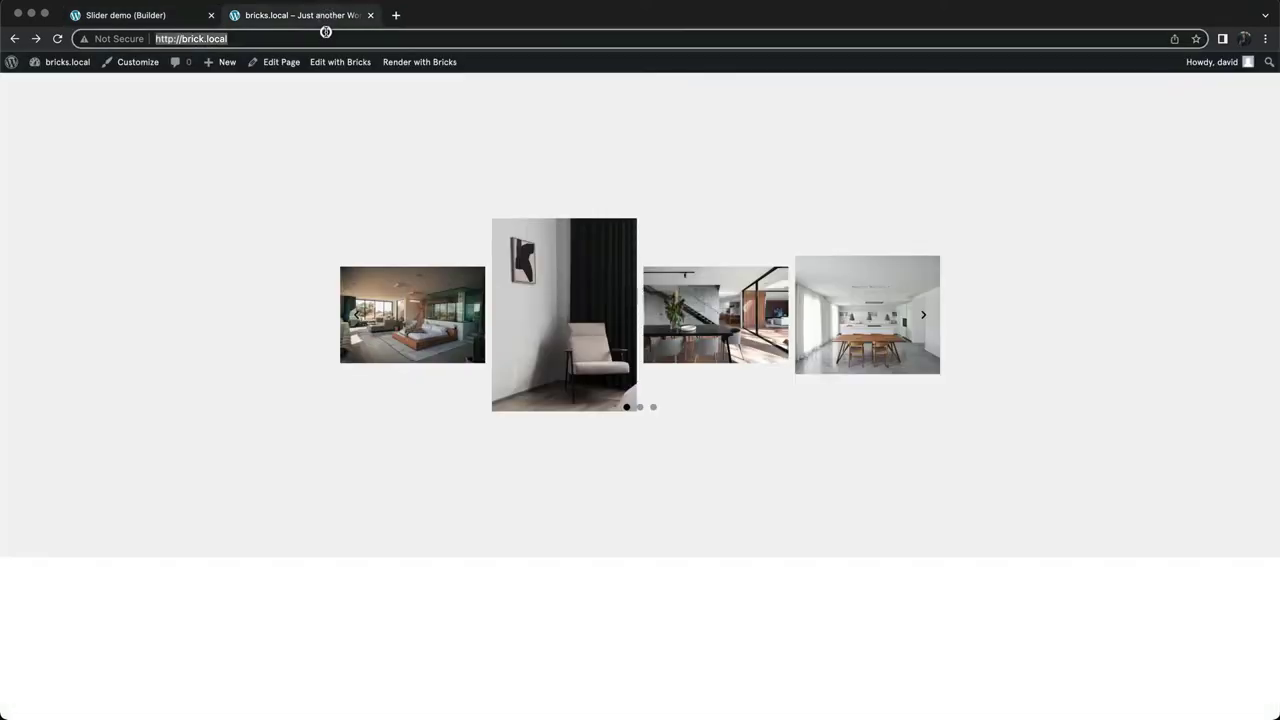
key(Return)
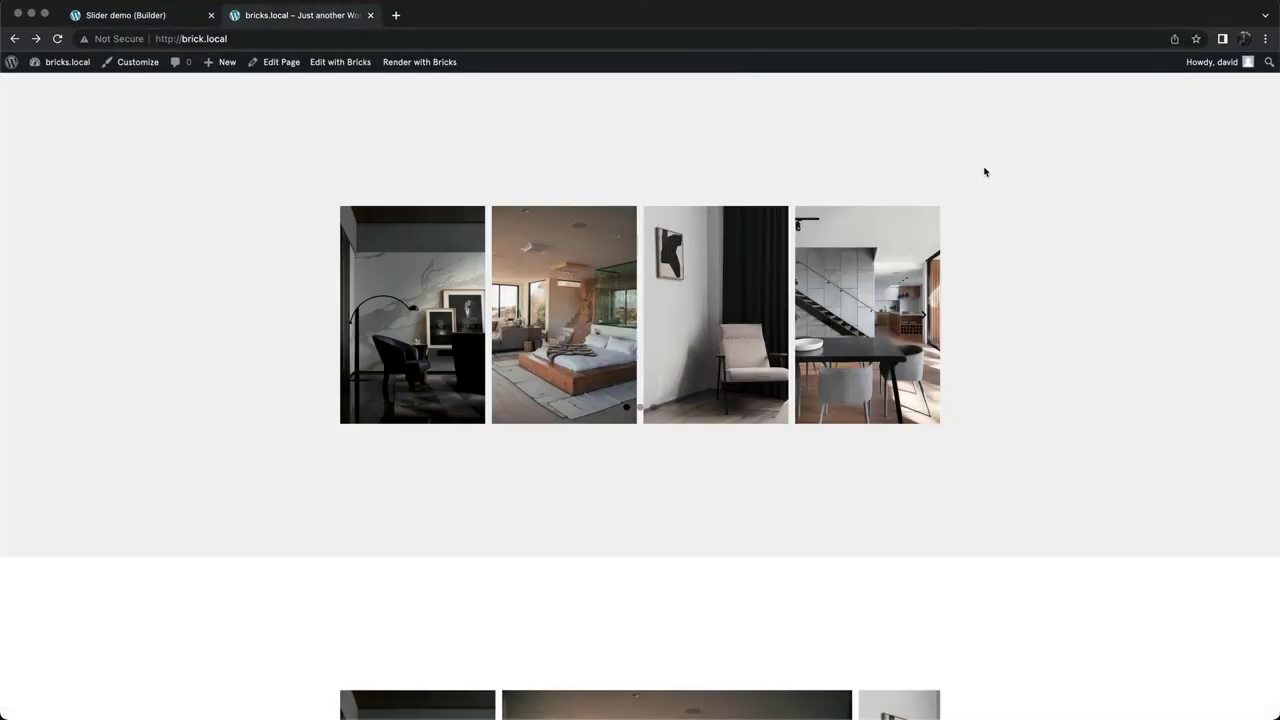
Scroll to the second slider, advance it four images, then return to the builder tab
scroll(1000, 178, down, 5)
scroll(1040, 202, down, 4)
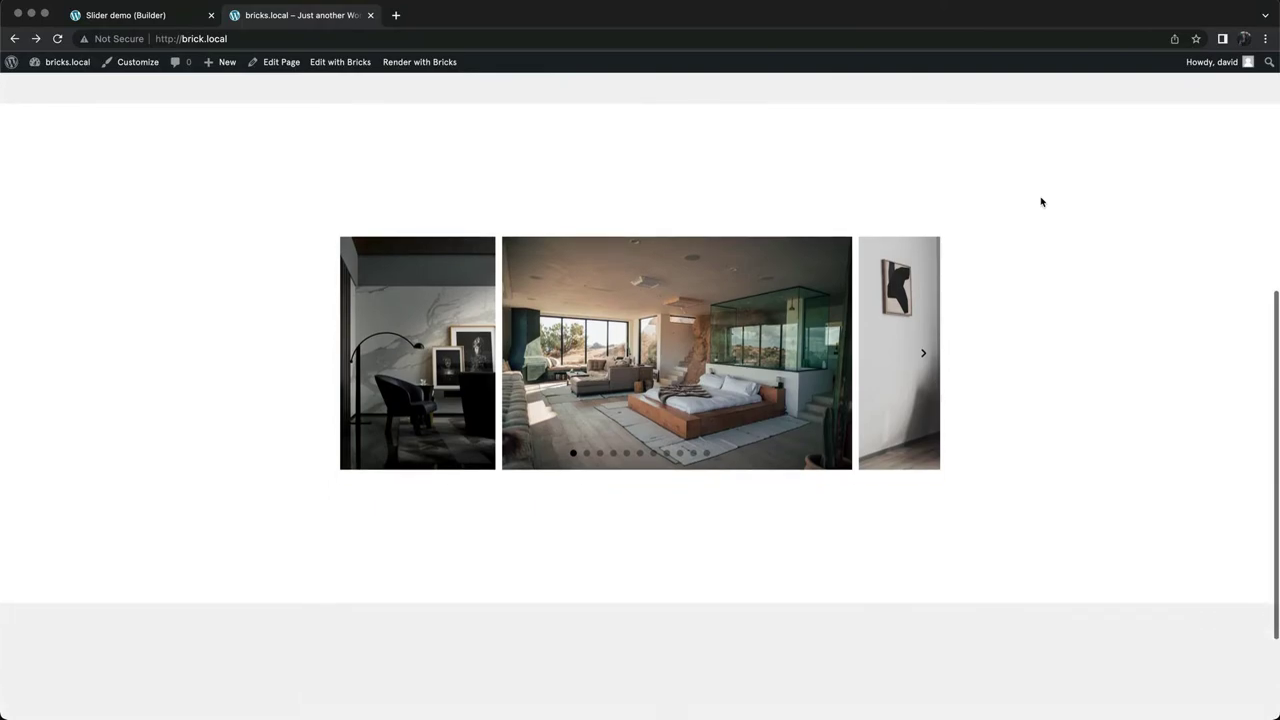
click(925, 358)
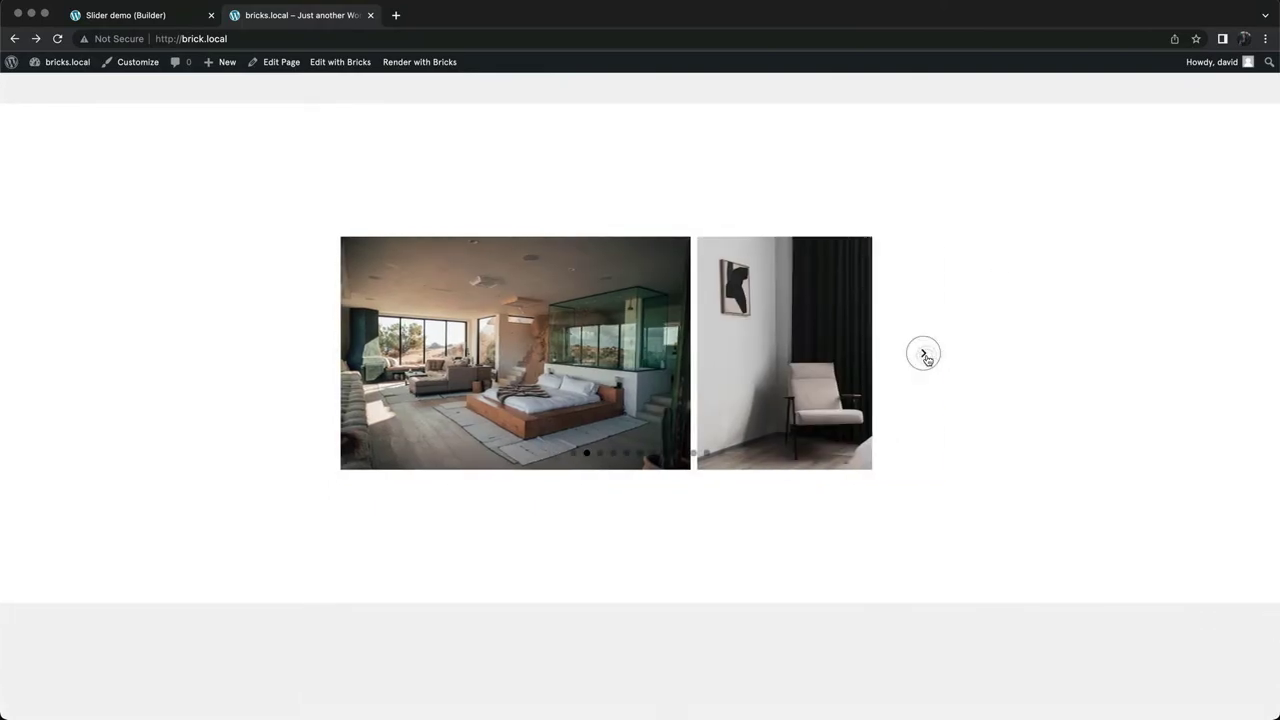
click(925, 358)
click(925, 358)
click(925, 358)
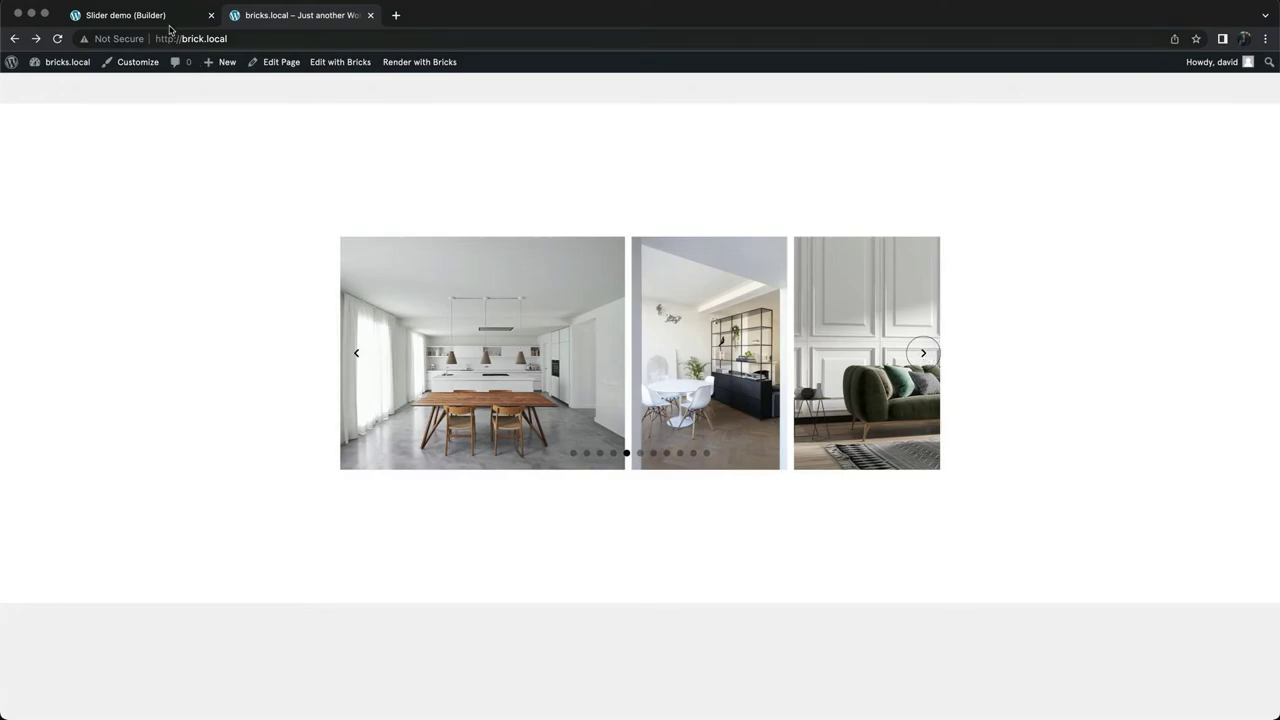
click(140, 15)
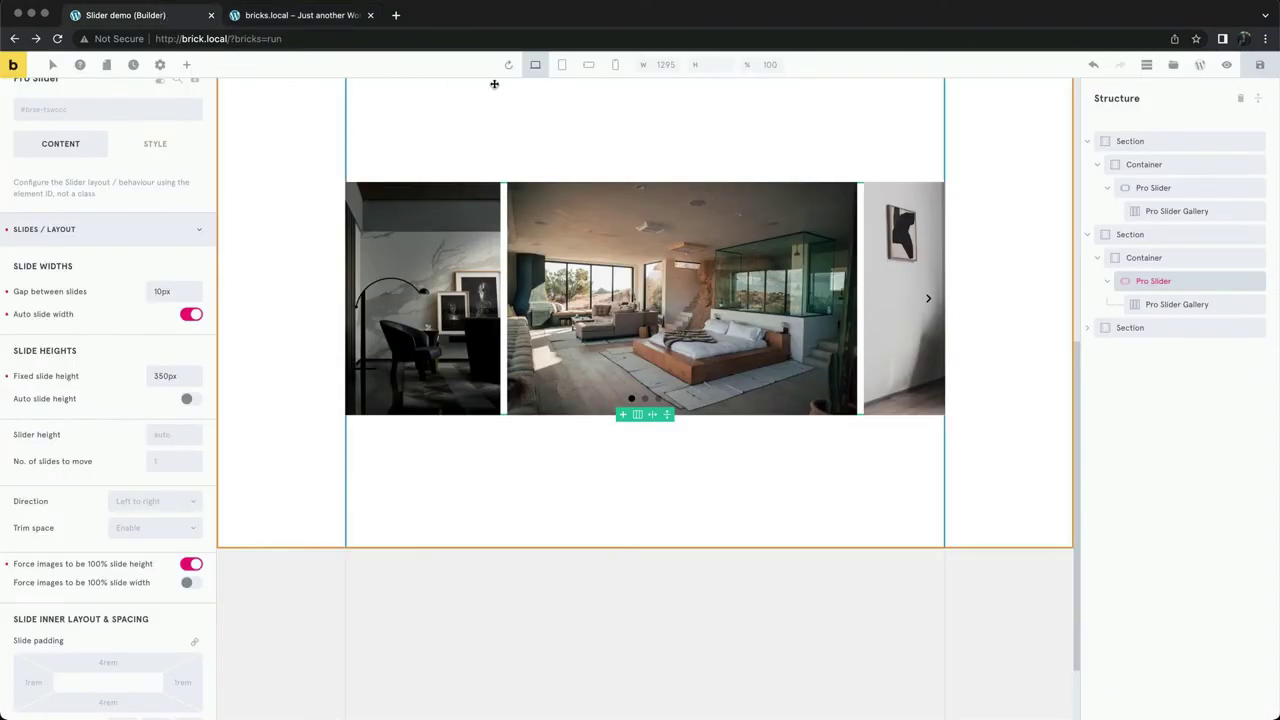
Set a 200px Fixed slide height at Mobile landscape, check other breakpoints, and return to Desktop
click(563, 64)
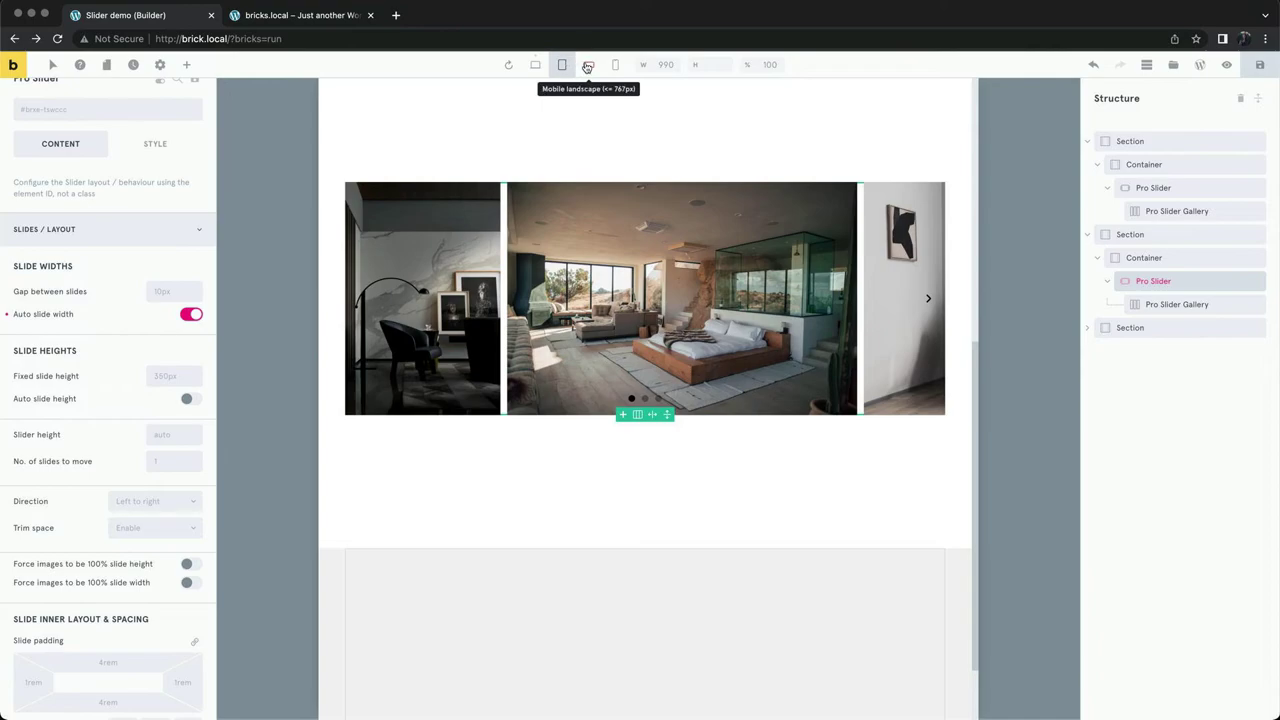
click(589, 64)
click(166, 372)
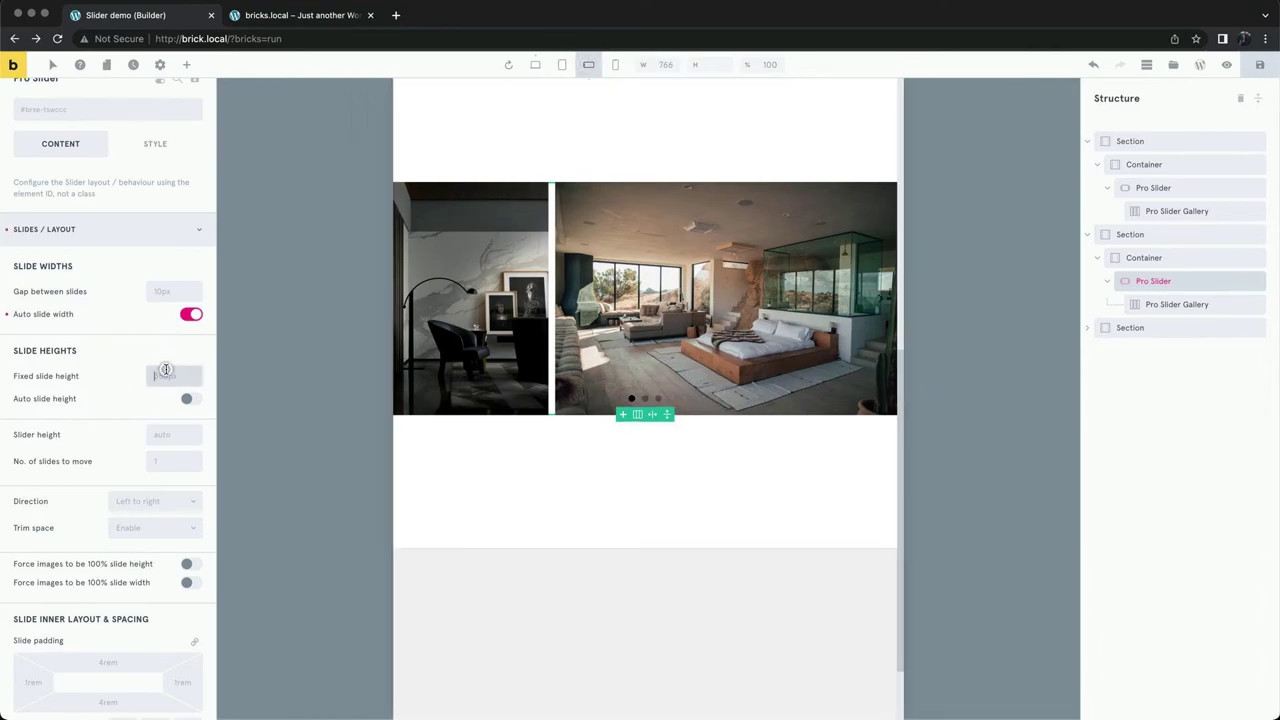
text(200px)
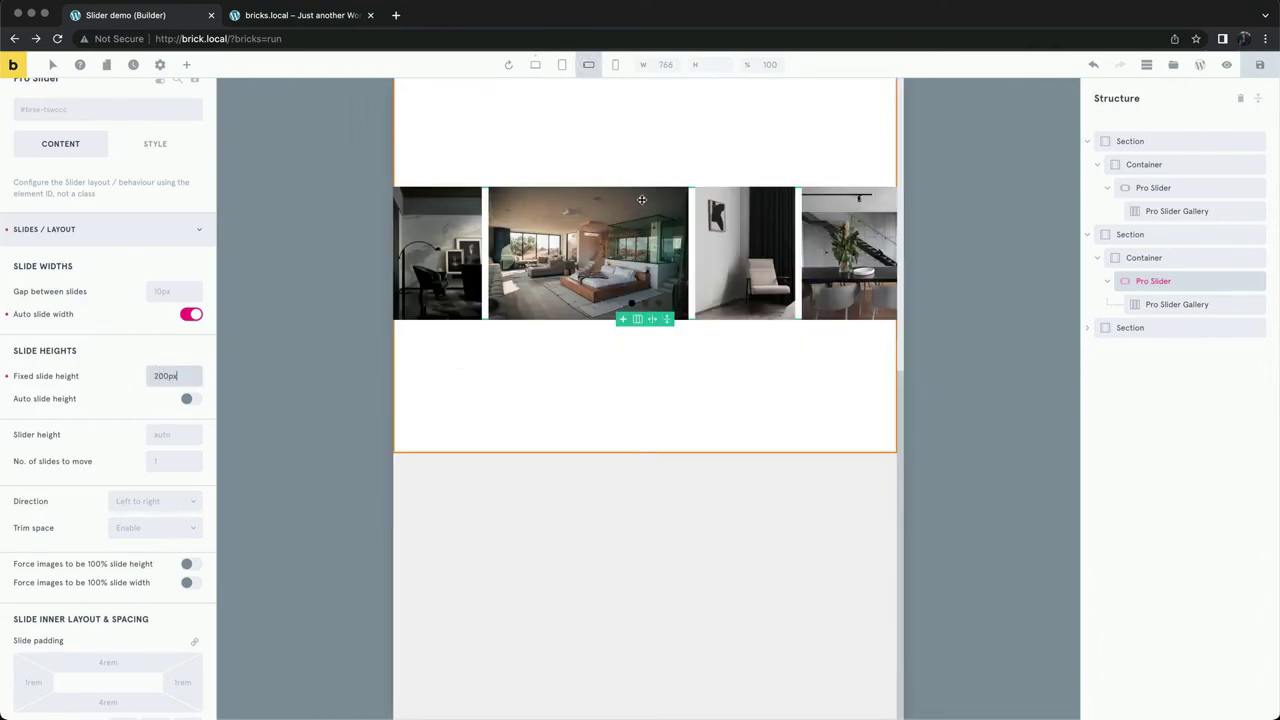
click(616, 64)
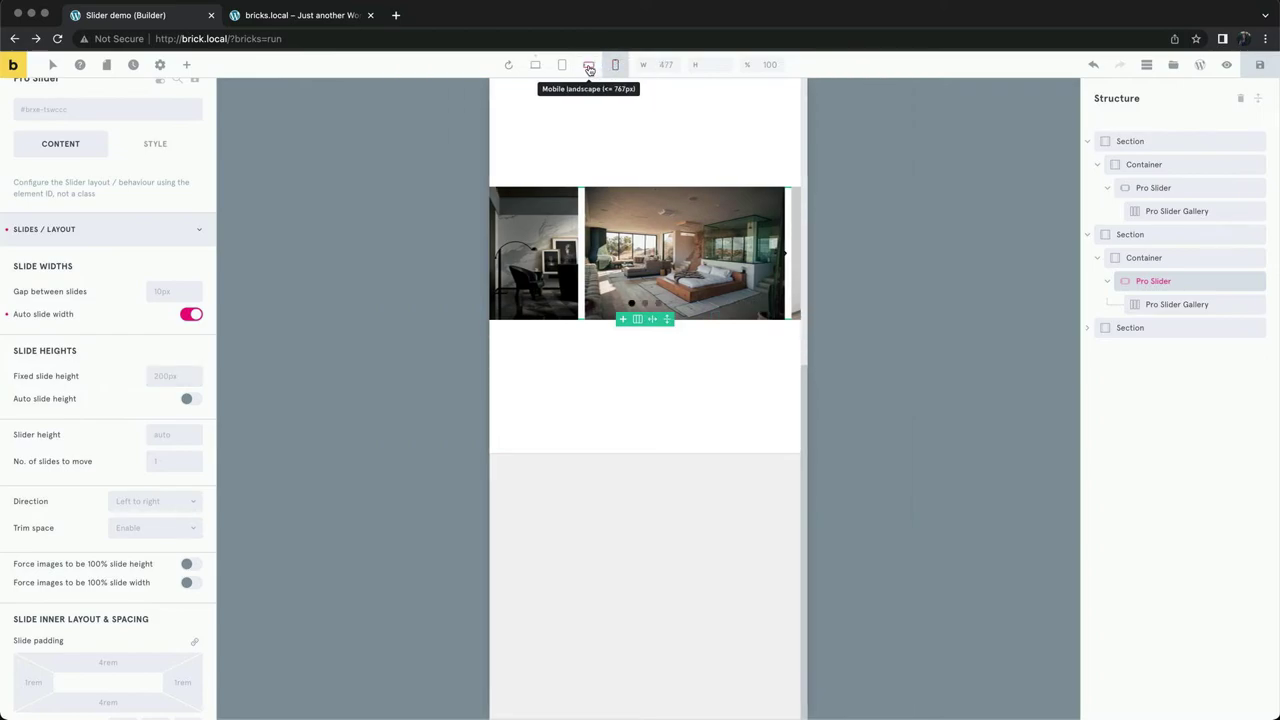
click(588, 64)
click(562, 64)
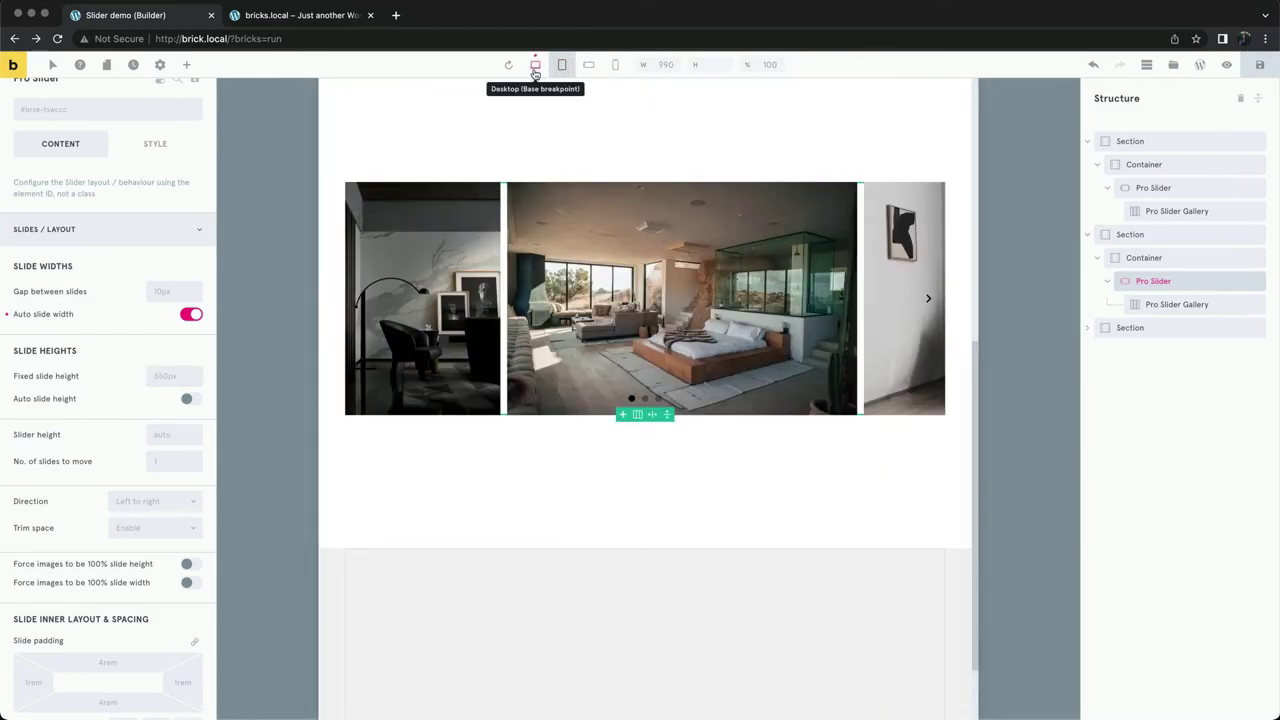
click(535, 66)
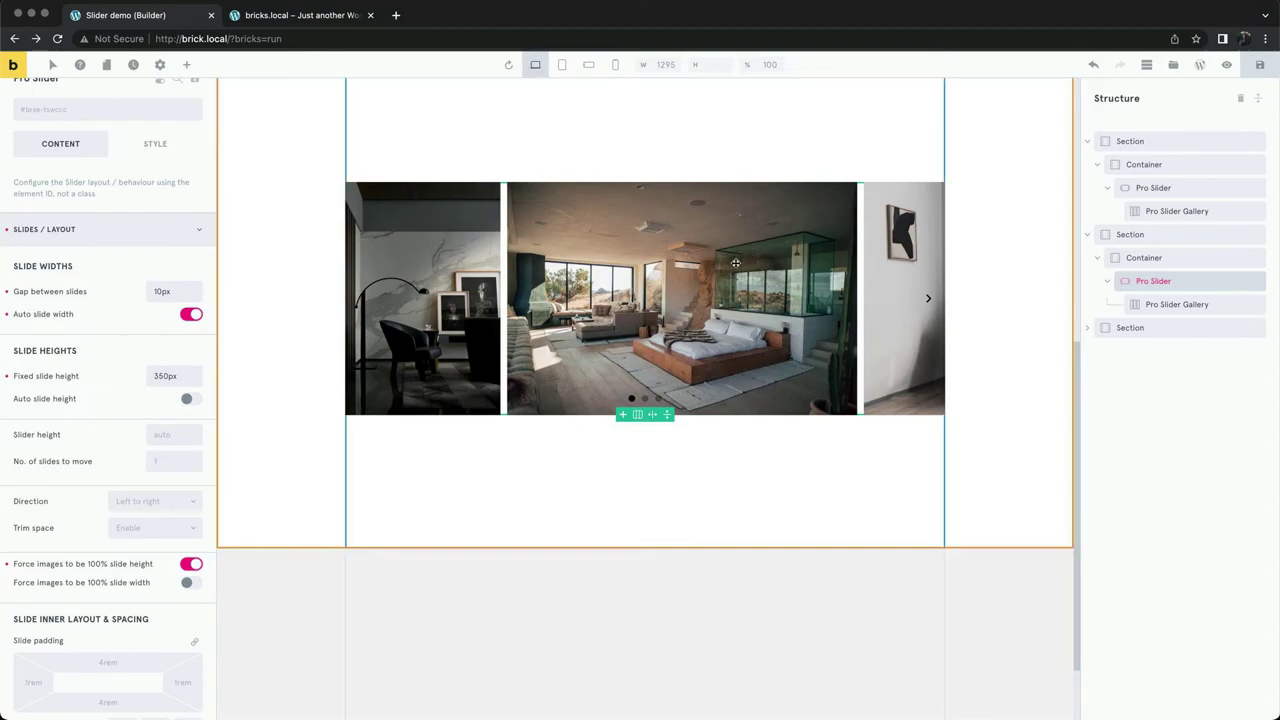
Duplicate the second Pro Slider and move the copy into the third Section's Container
click(1087, 328)
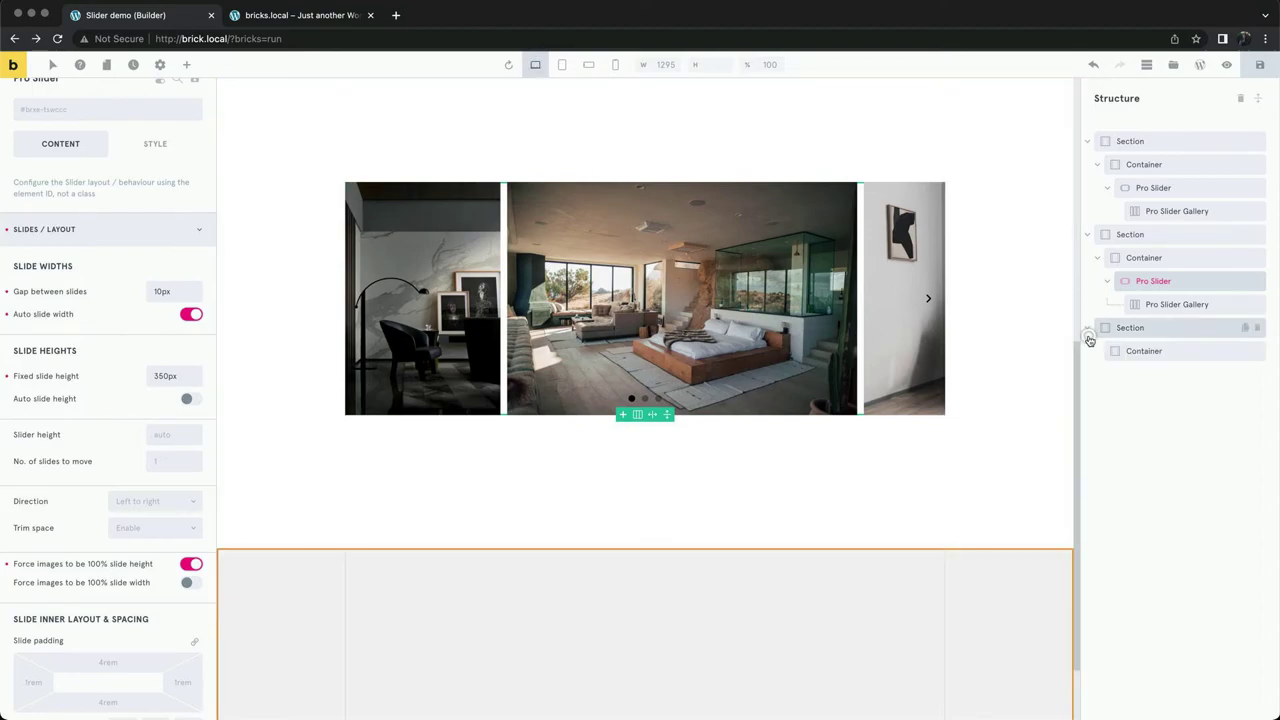
click(1245, 281)
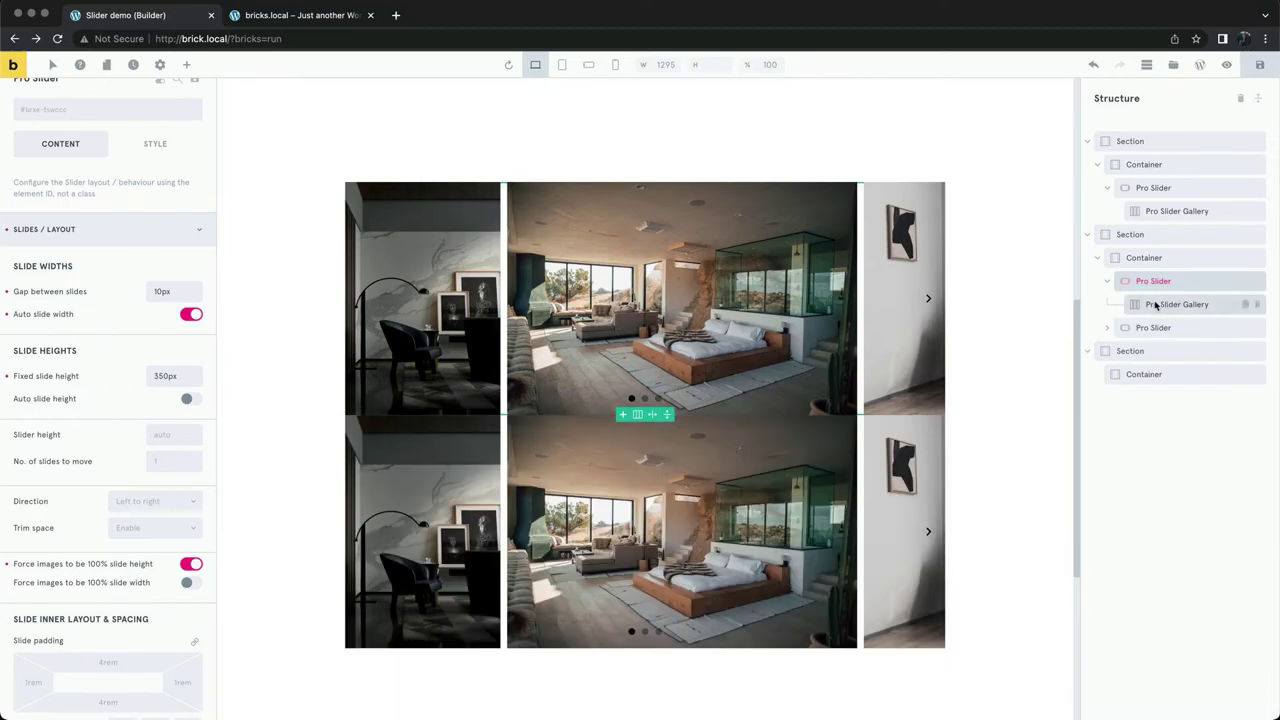
drag(1127, 284, 1145, 382)
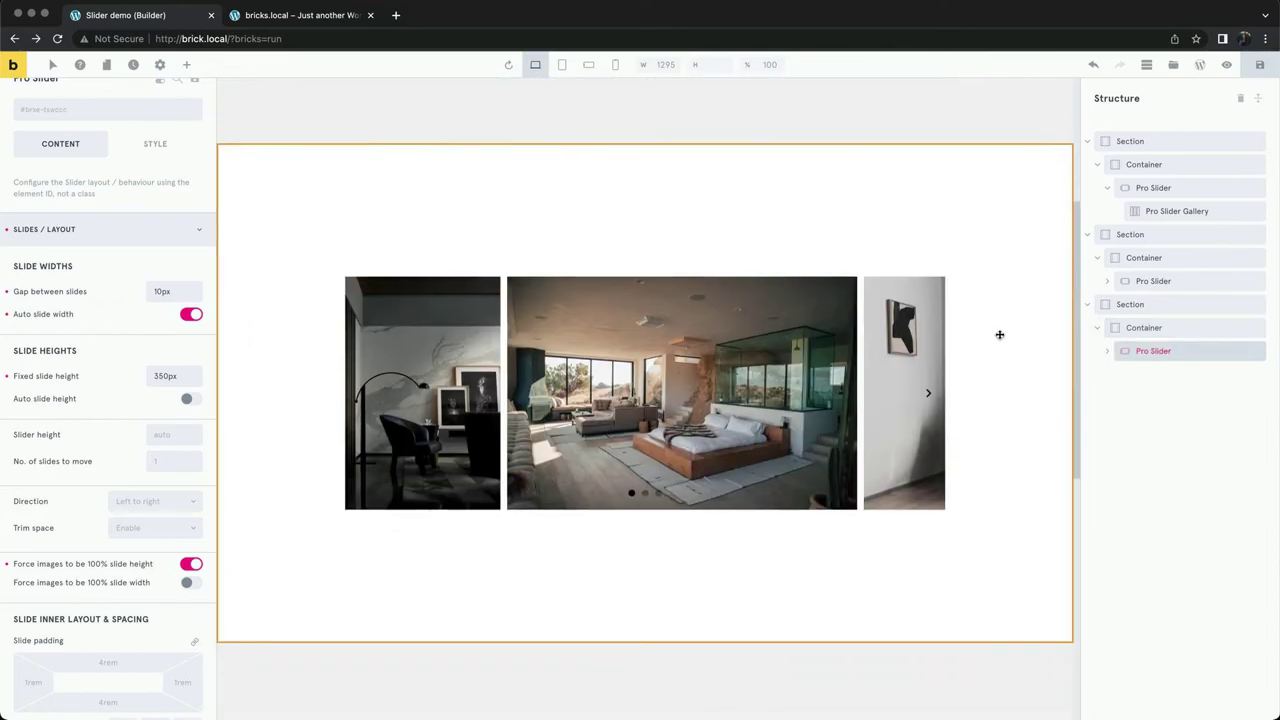
Select the copied Pro Slider and reset its 350px Fixed slide height
scroll(1000, 338, down, 3)
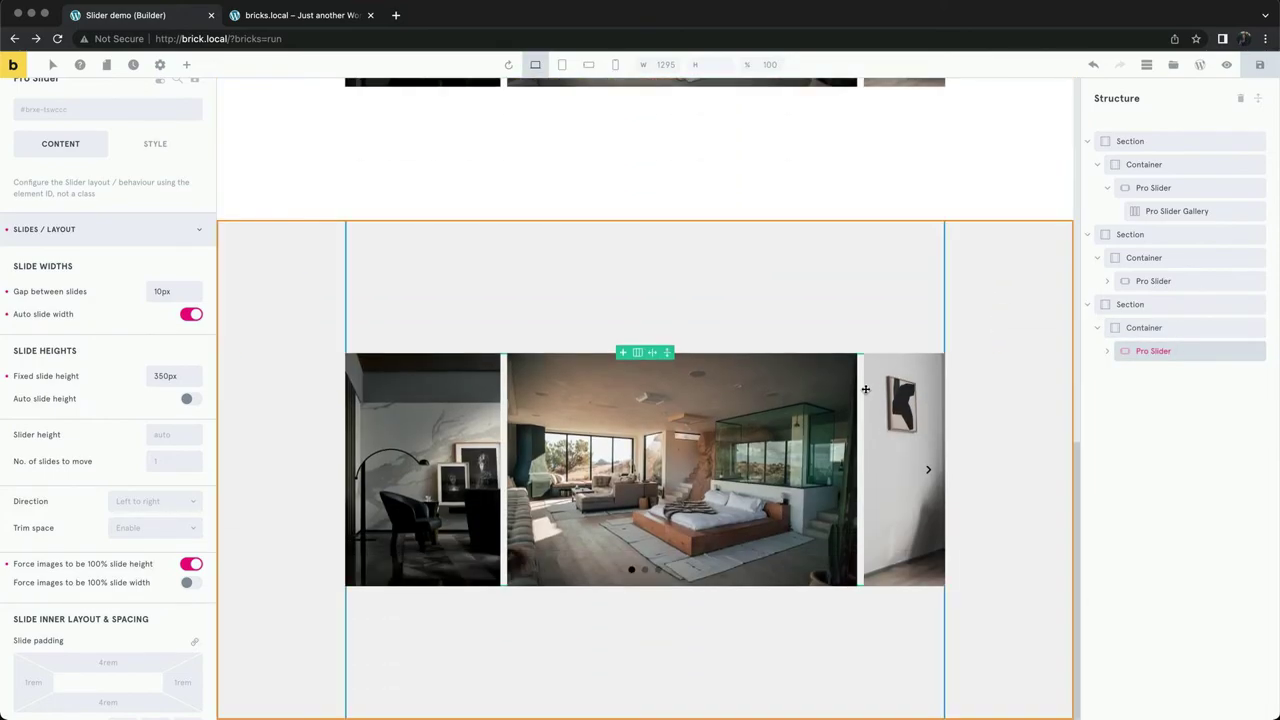
click(860, 392)
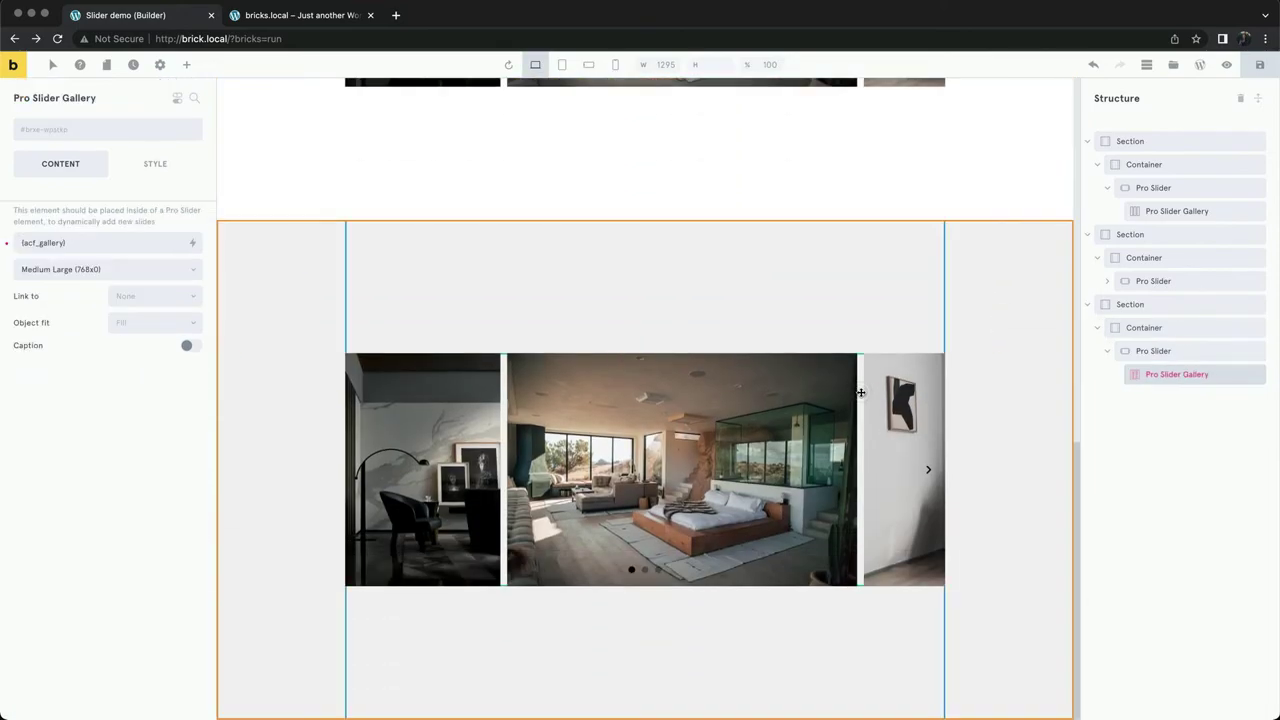
click(1150, 352)
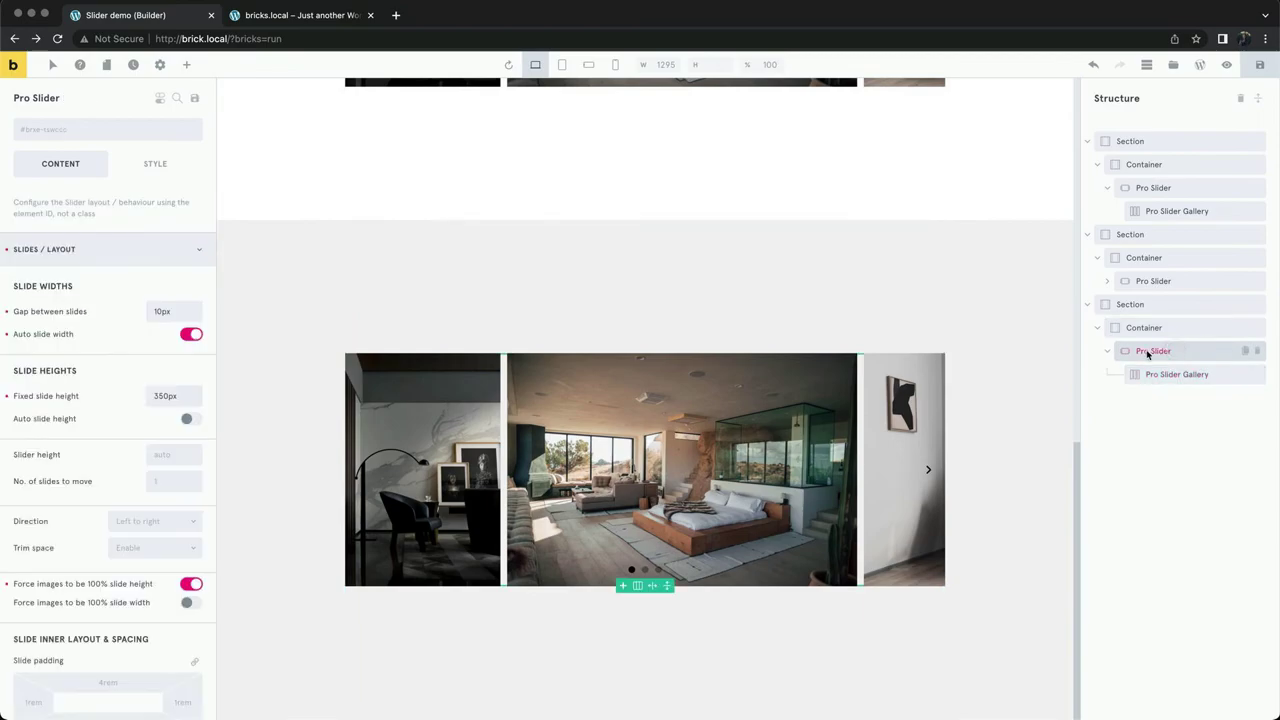
click(7, 396)
Reset Auto slide width, the 10px gap, and Force images to 100% slide height
click(6, 336)
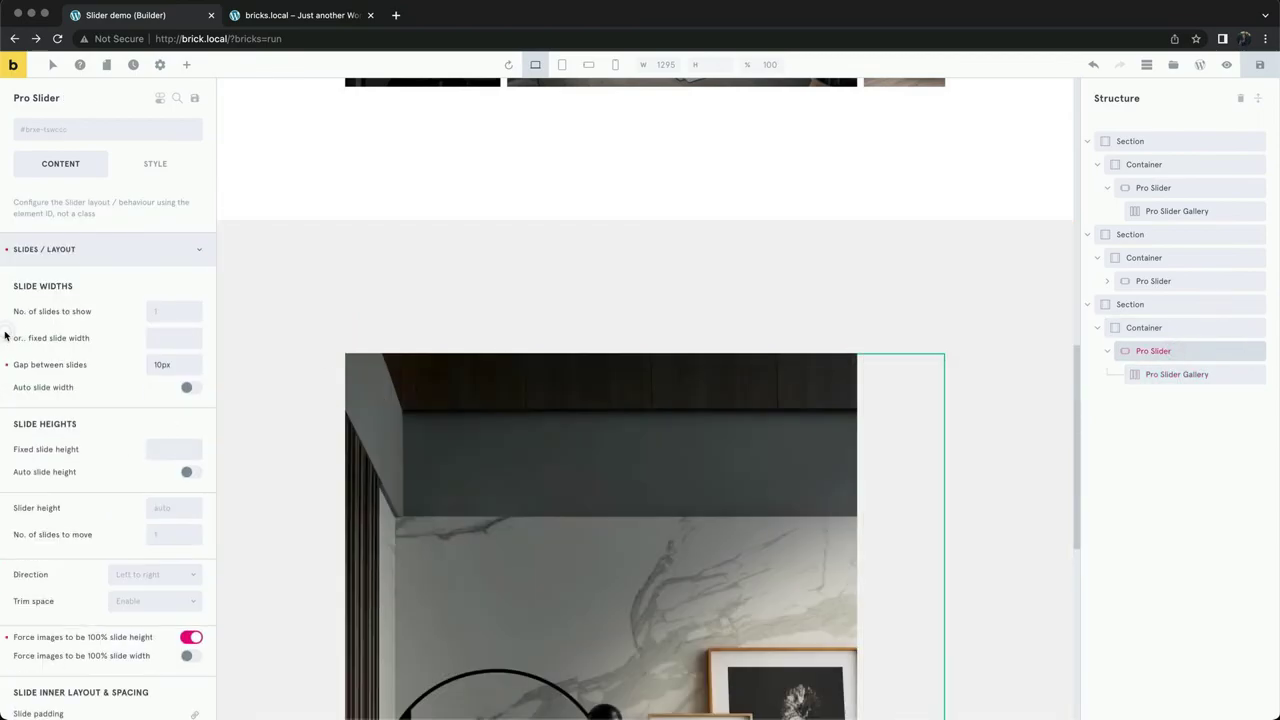
click(6, 366)
click(191, 638)
Set the fixed slide width to 250px and Fixed slide height to 250px
scroll(616, 295, down, 3)
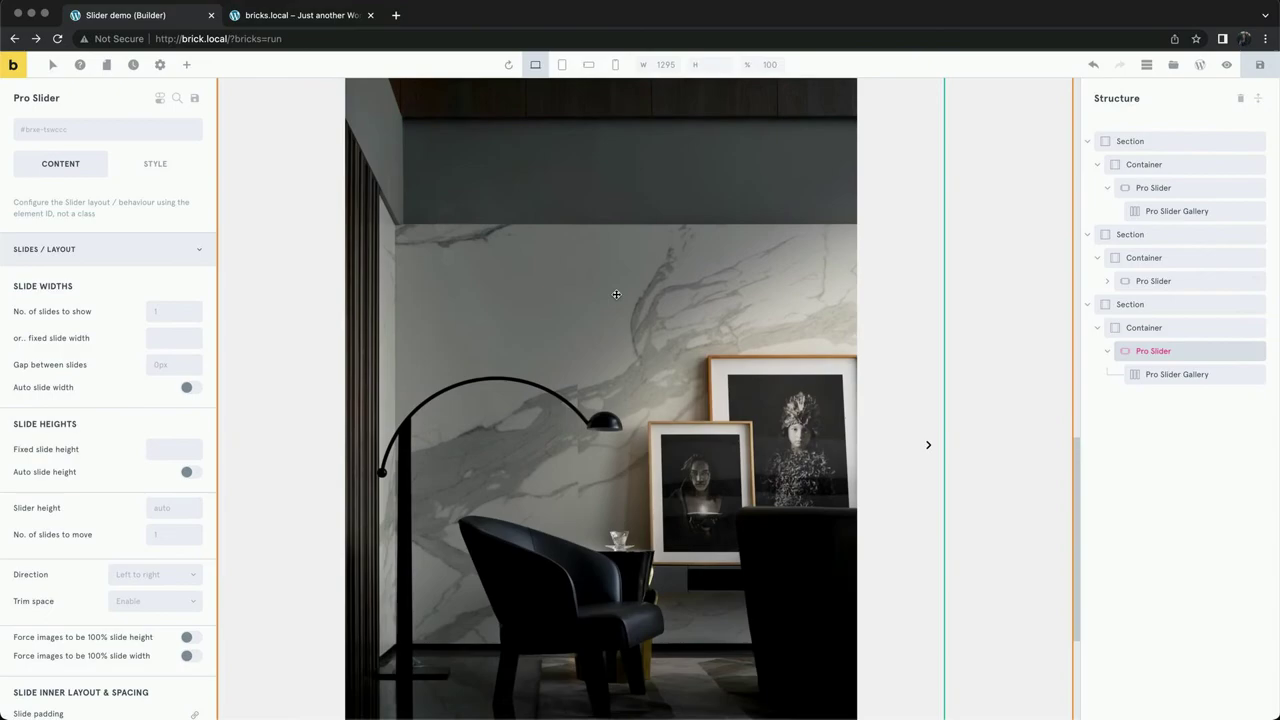
click(180, 343)
text(250px)
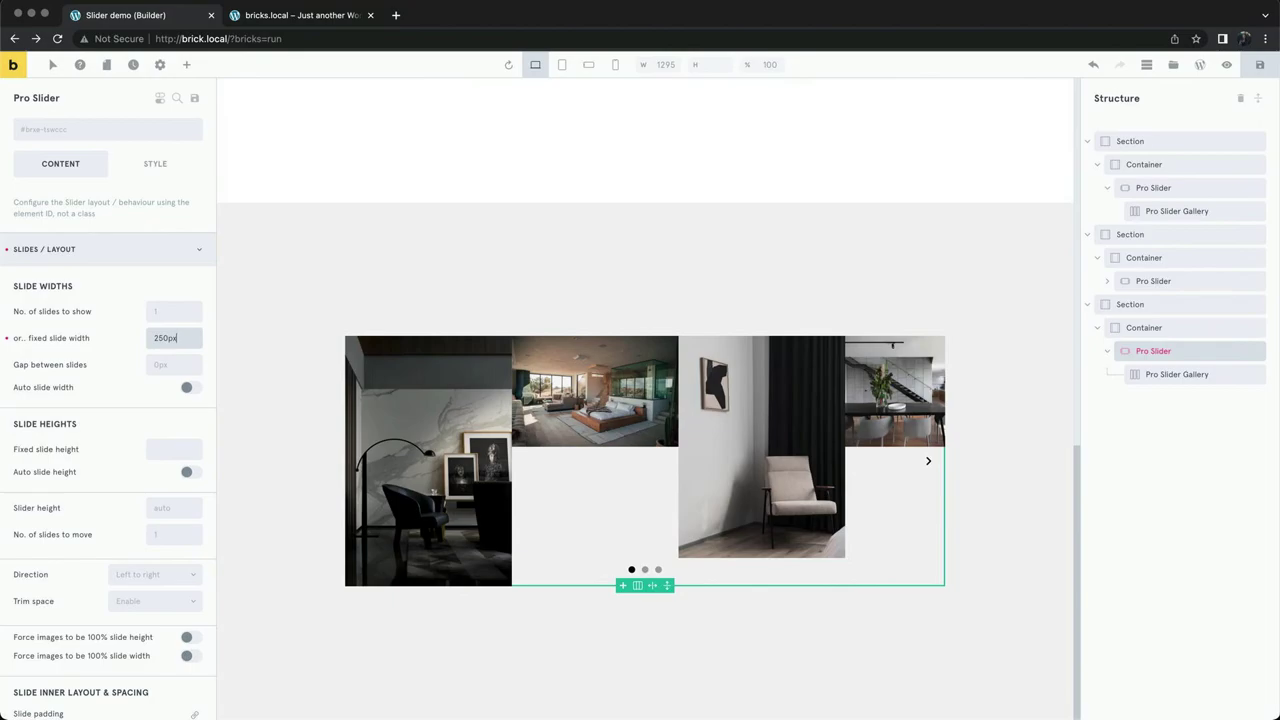
click(165, 505)
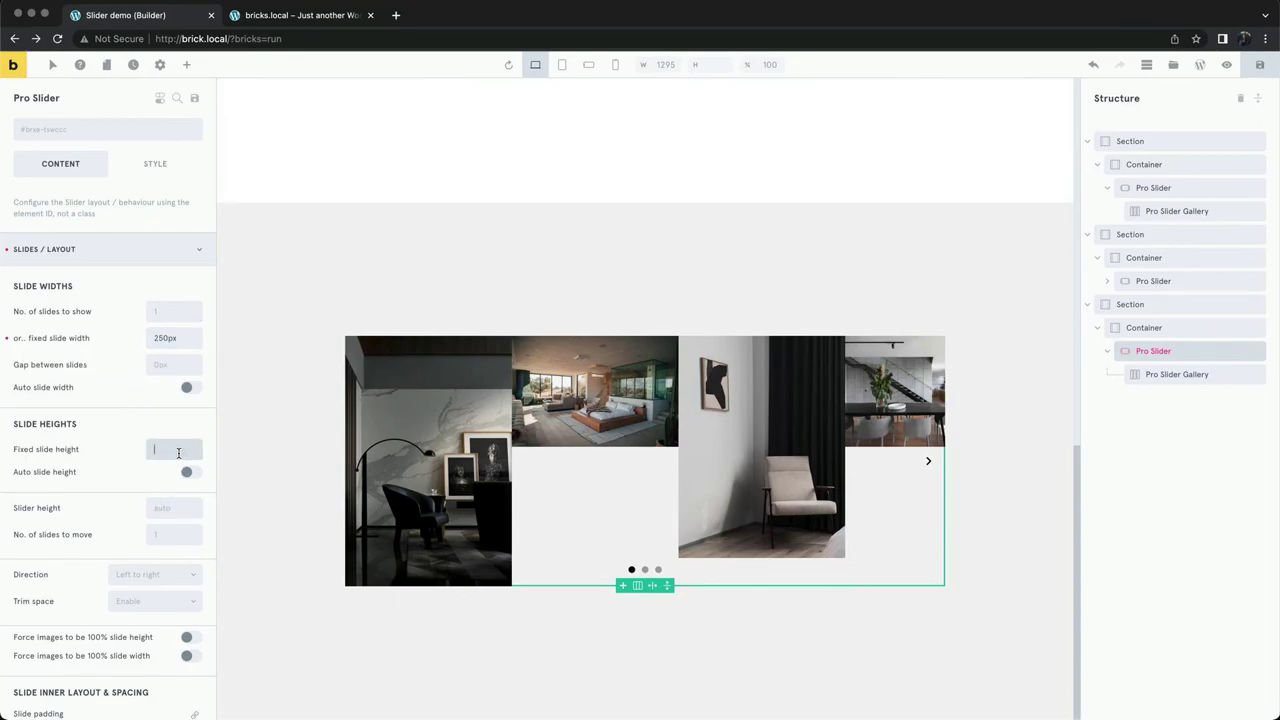
text(250px)
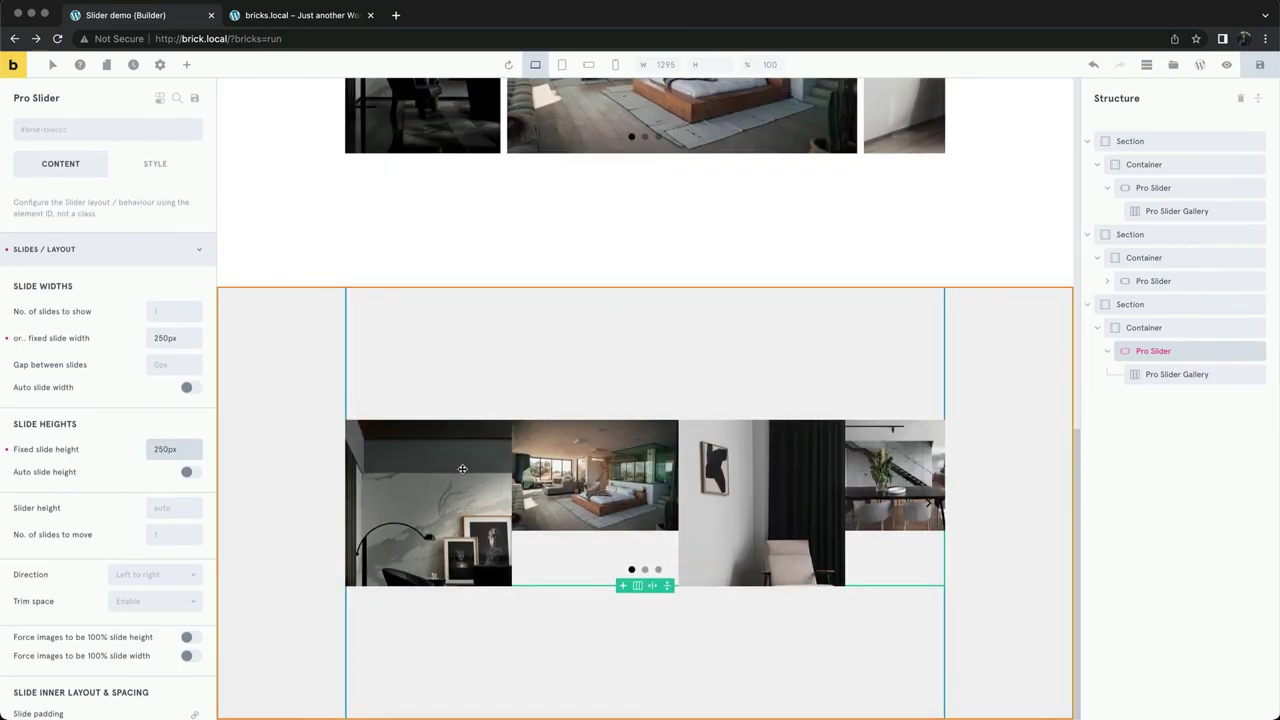
Force images to 100% slide height and width, then open Pro Slider Gallery's Object fit choices
scroll(181, 553, down, 5)
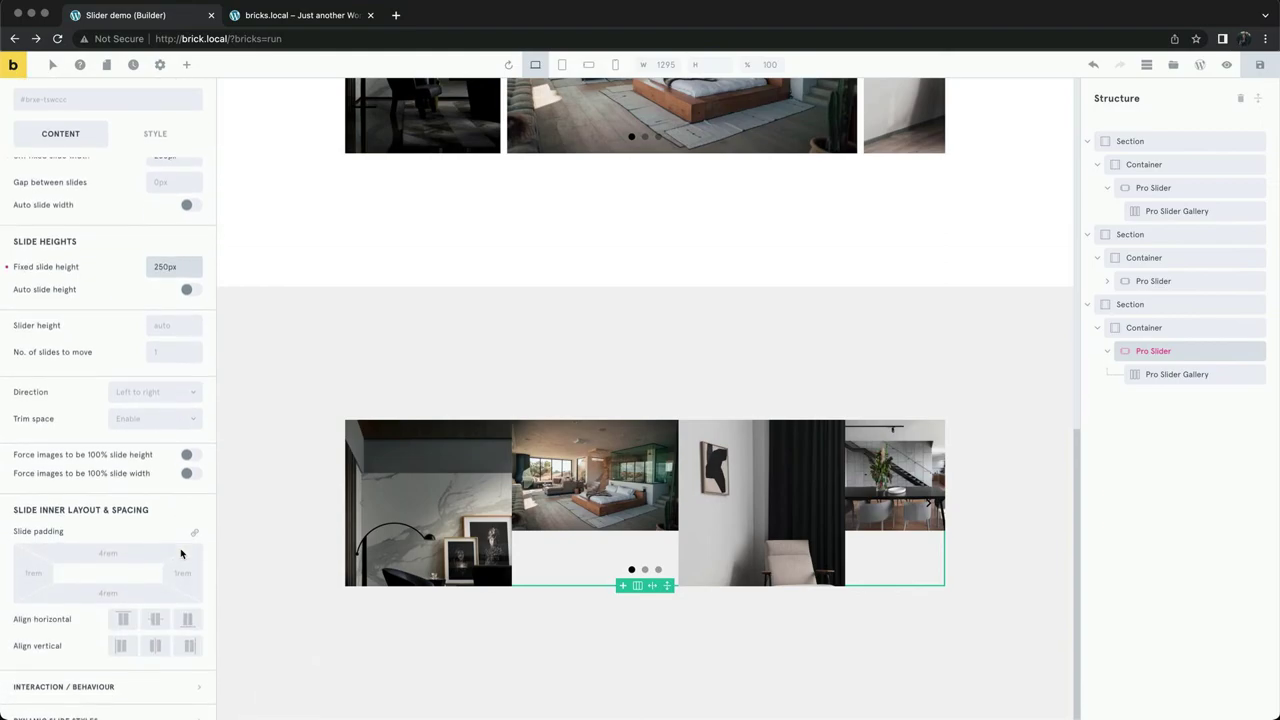
click(191, 455)
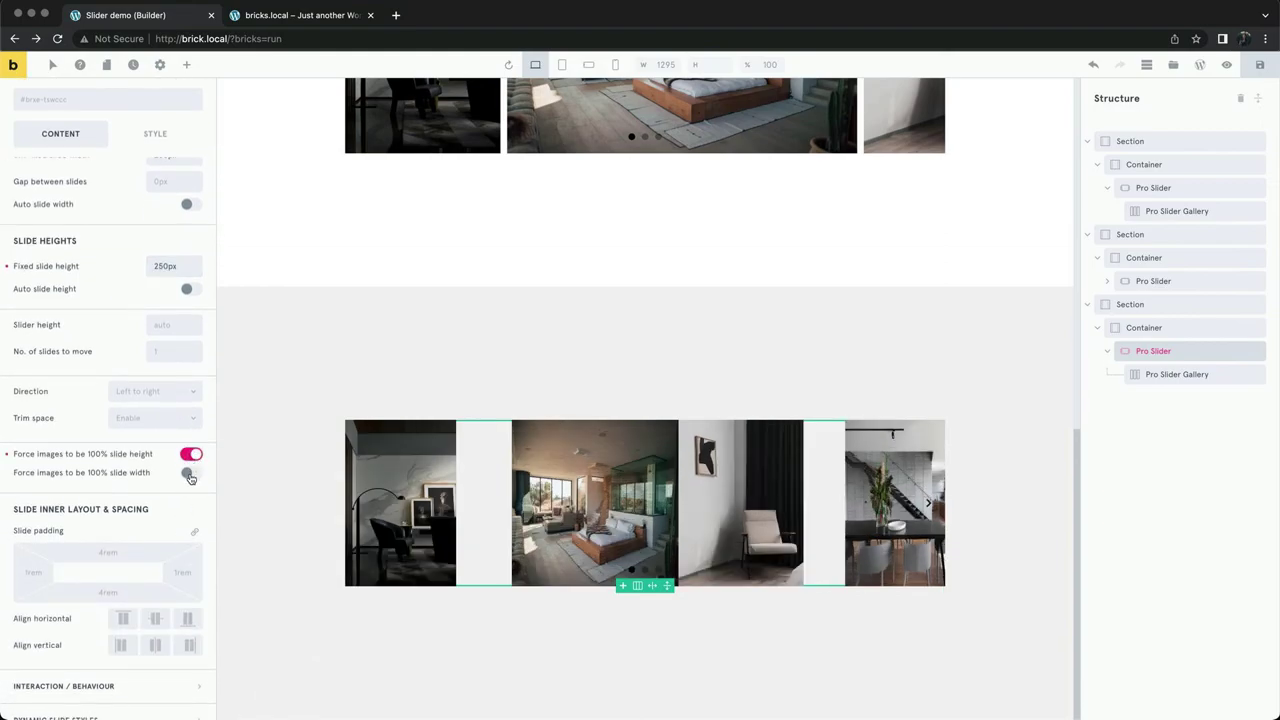
click(189, 473)
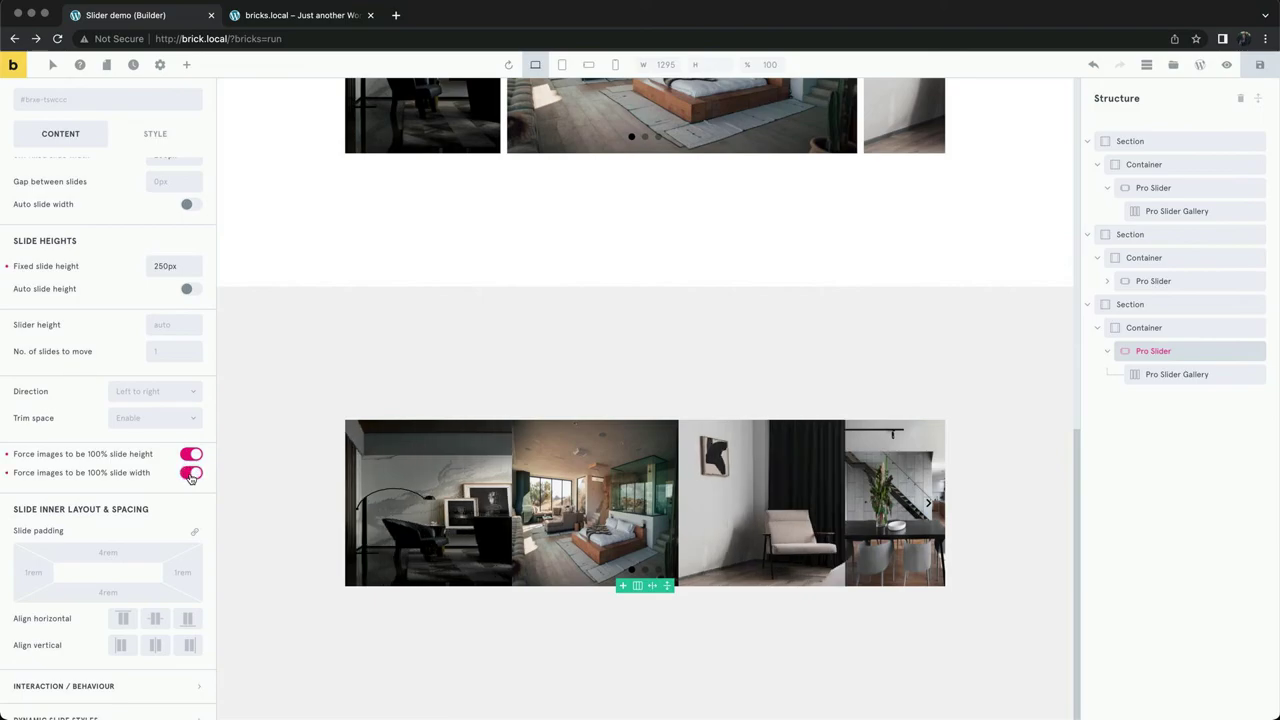
click(1150, 374)
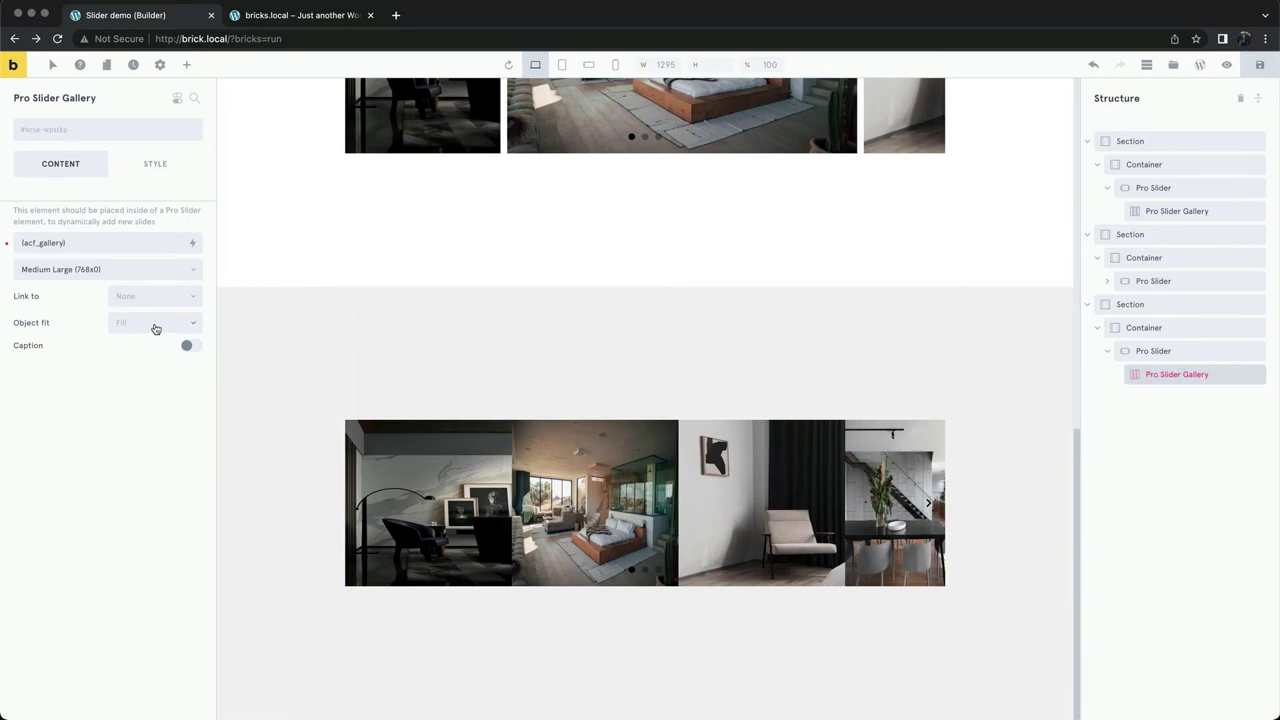
click(155, 324)
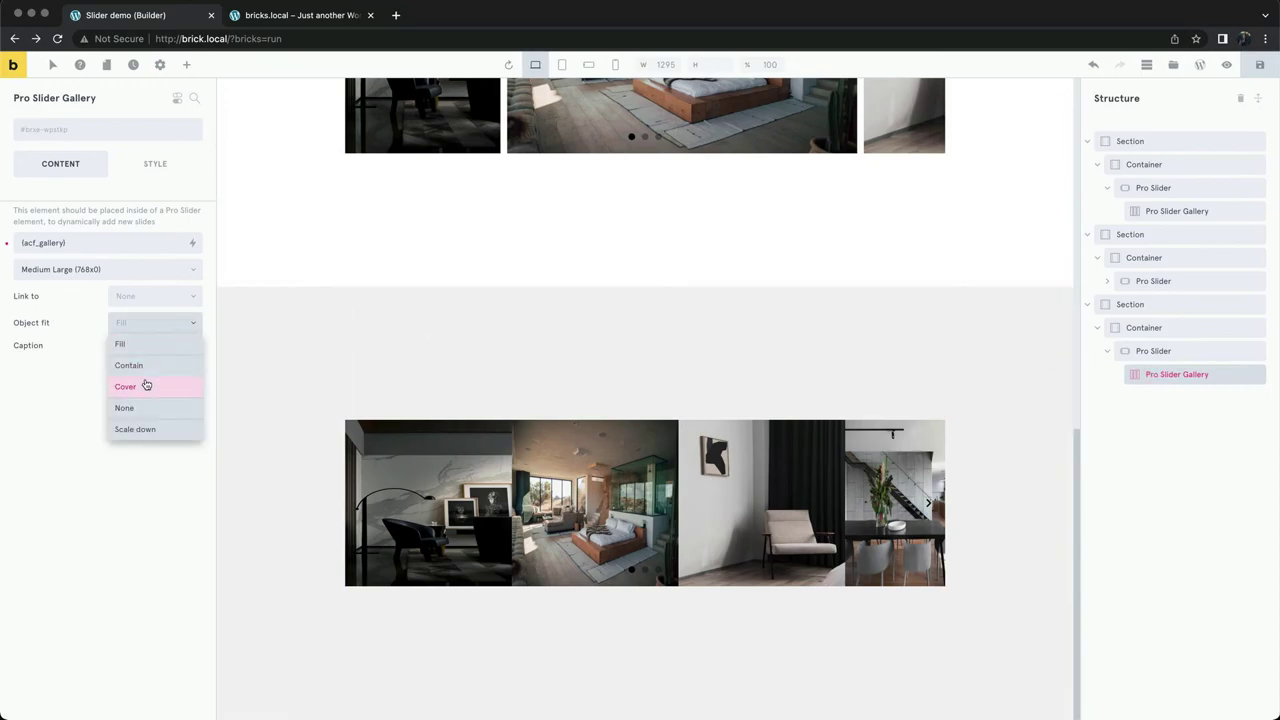